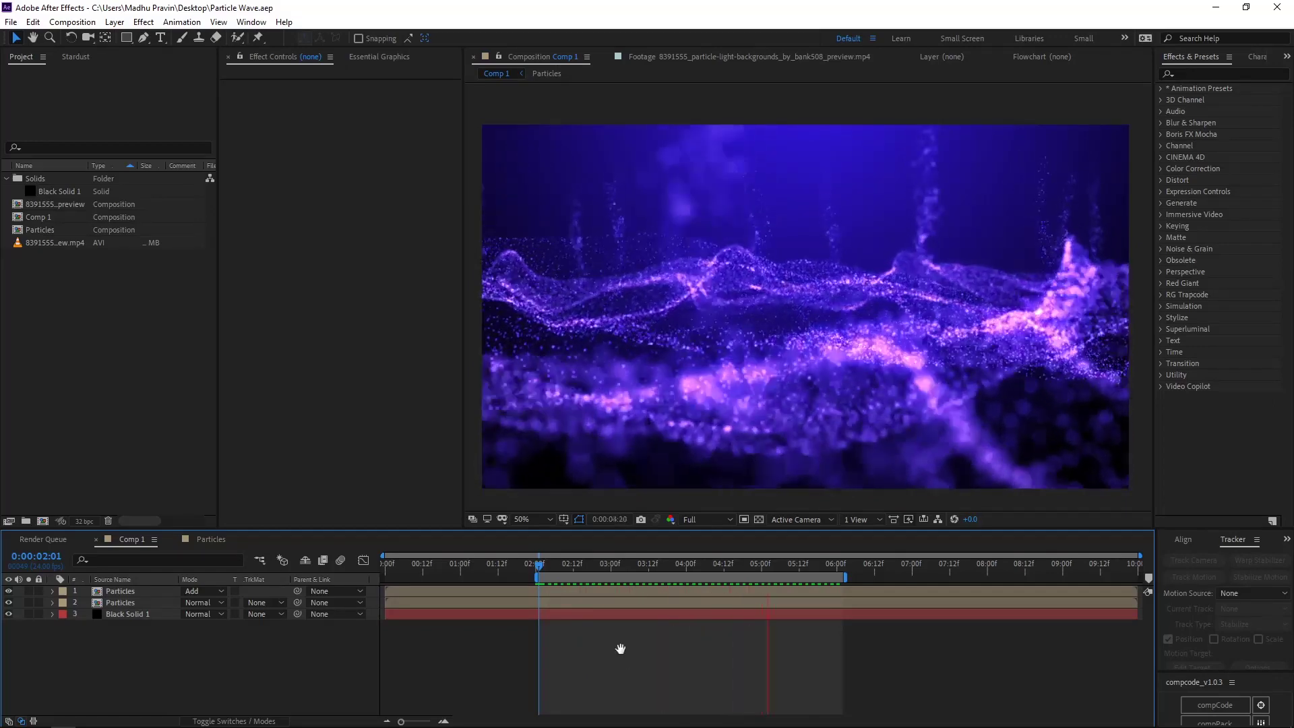
# Stop the Comp 1 preview of the finished purple particle wave.
pyautogui.press('space')
# Create the Tutorail comp with a black solid and apply Superluminal Stardust to it.
pyautogui.click(43, 521)
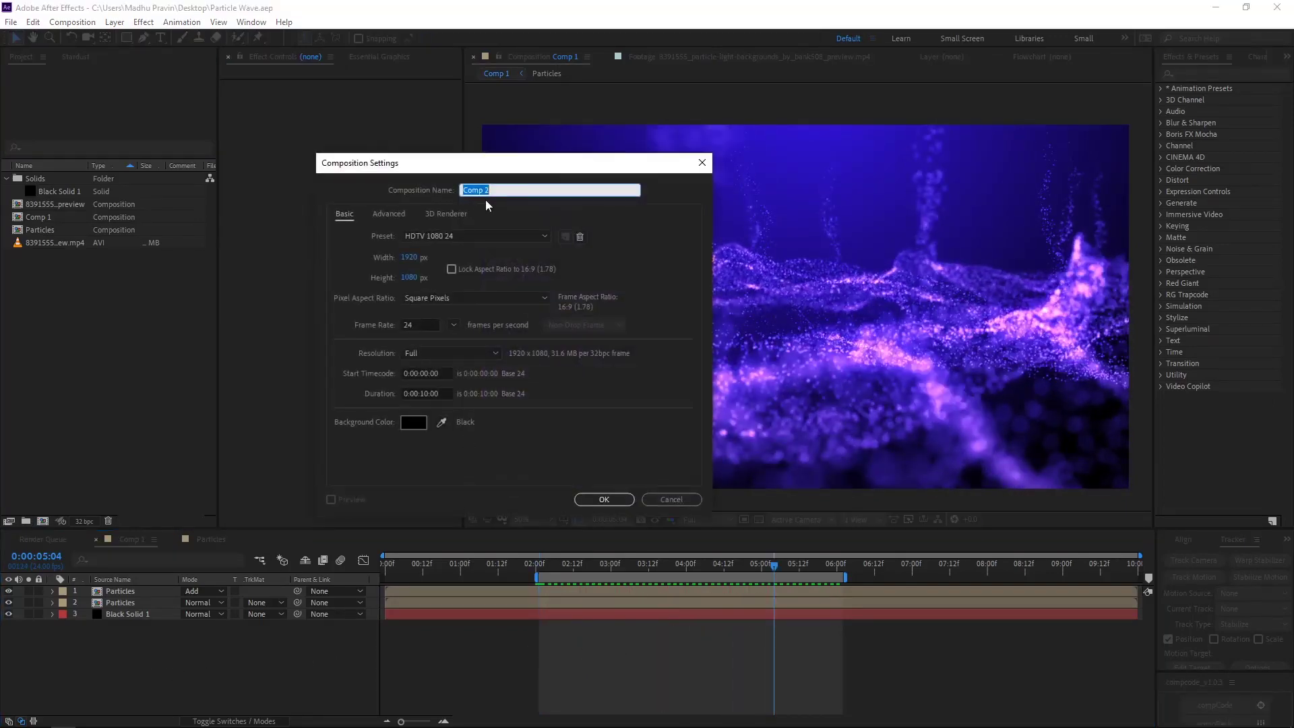
pyautogui.write('Tutoriall')
pyautogui.press('Return')
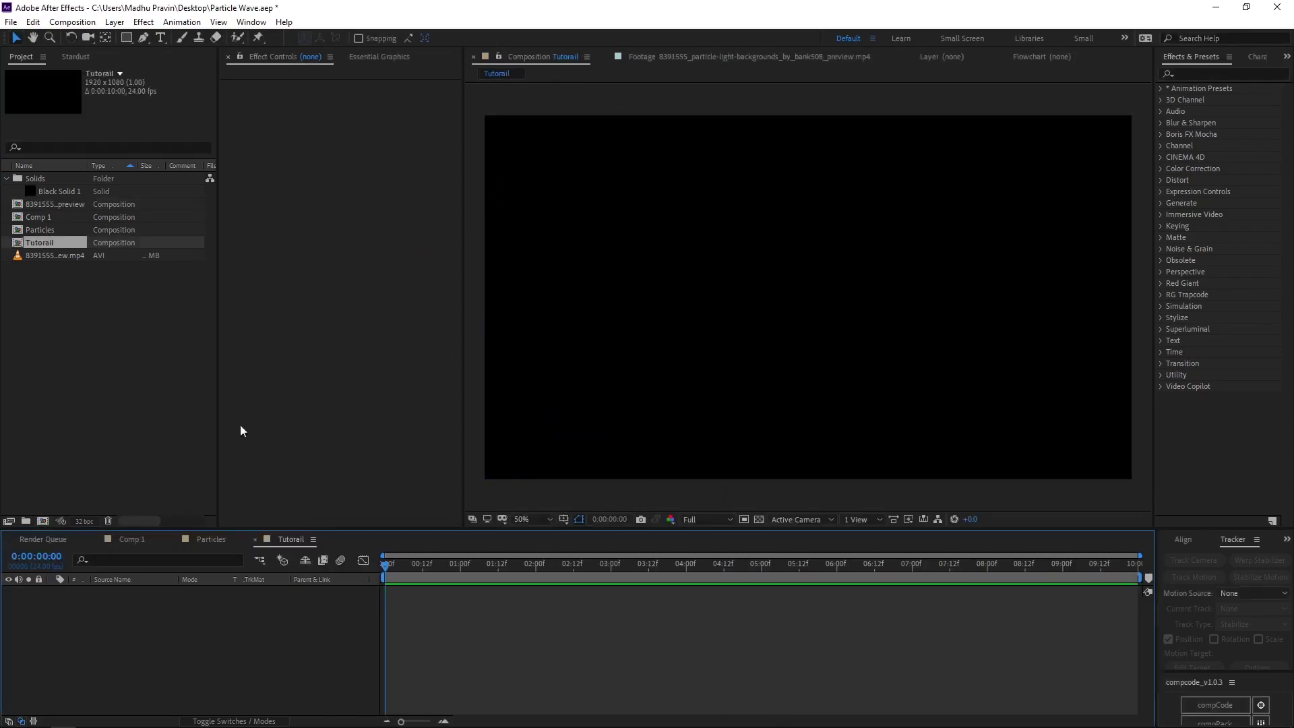
pyautogui.rightClick(127, 471)
pyautogui.moveTo(152, 482)
pyautogui.click(341, 513)
pyautogui.click(628, 498)
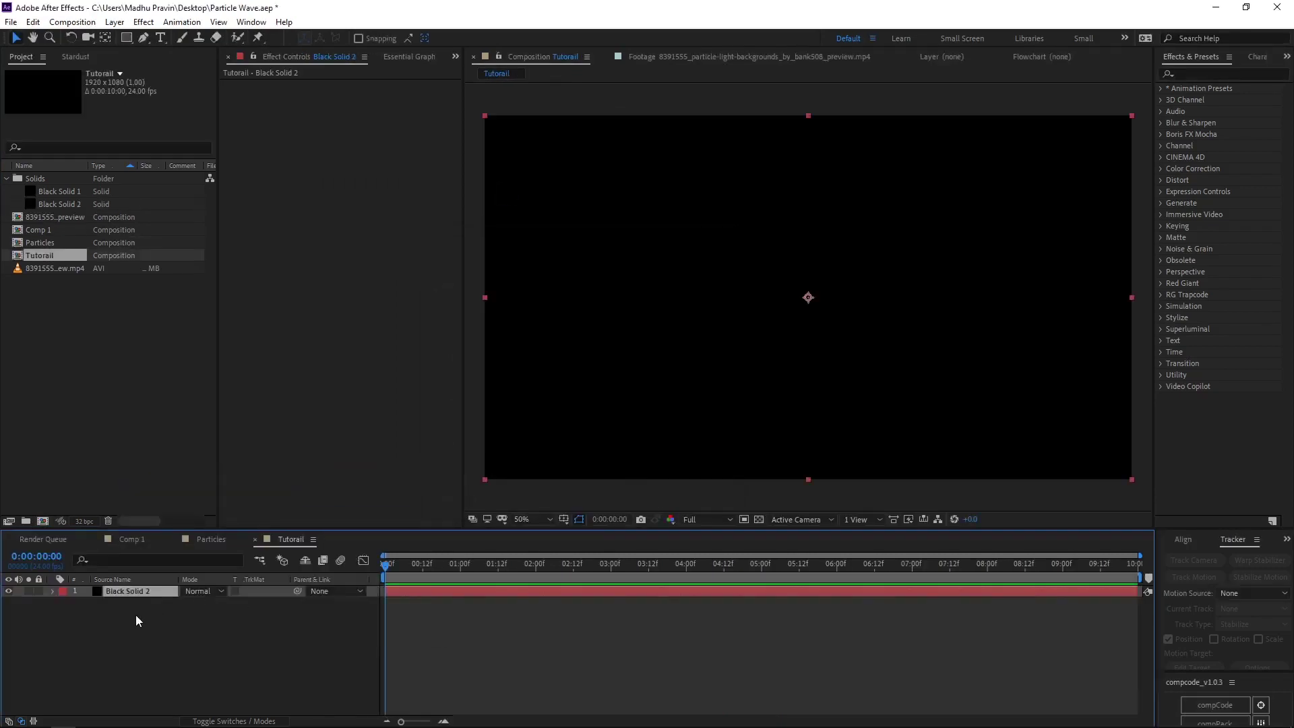
pyautogui.click(1160, 330)
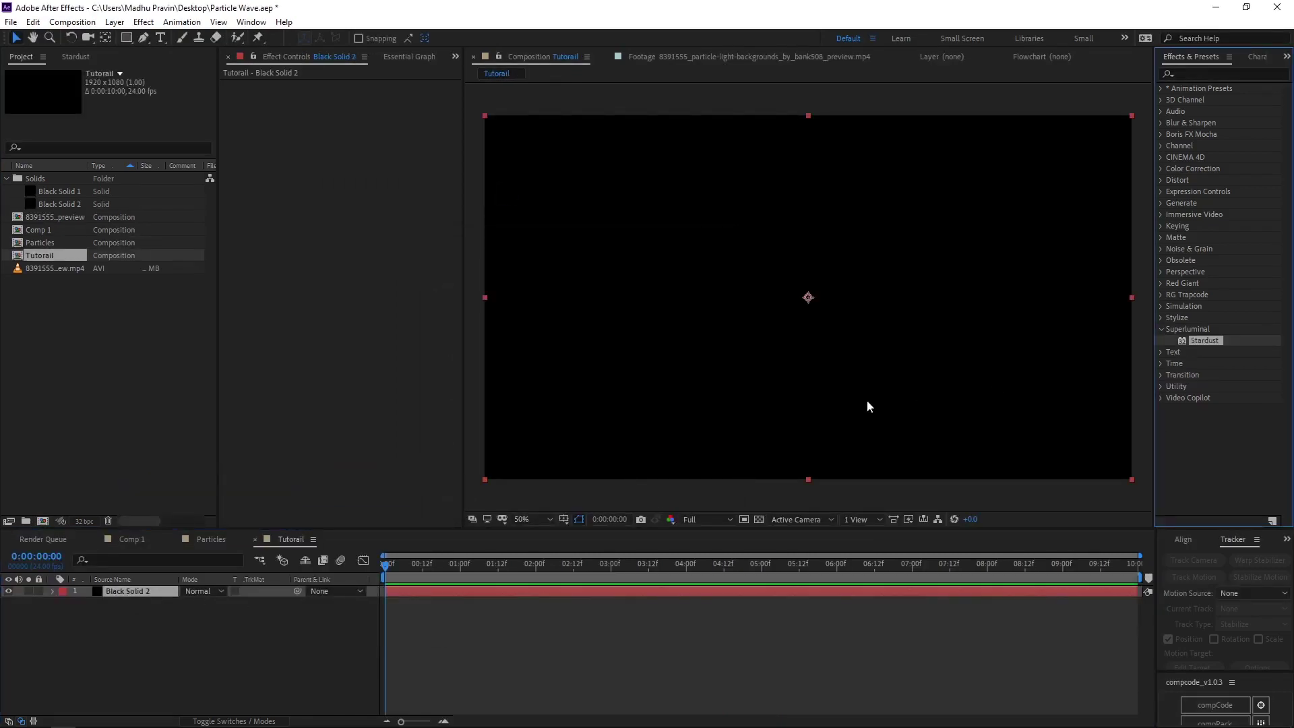
pyautogui.click(678, 604)
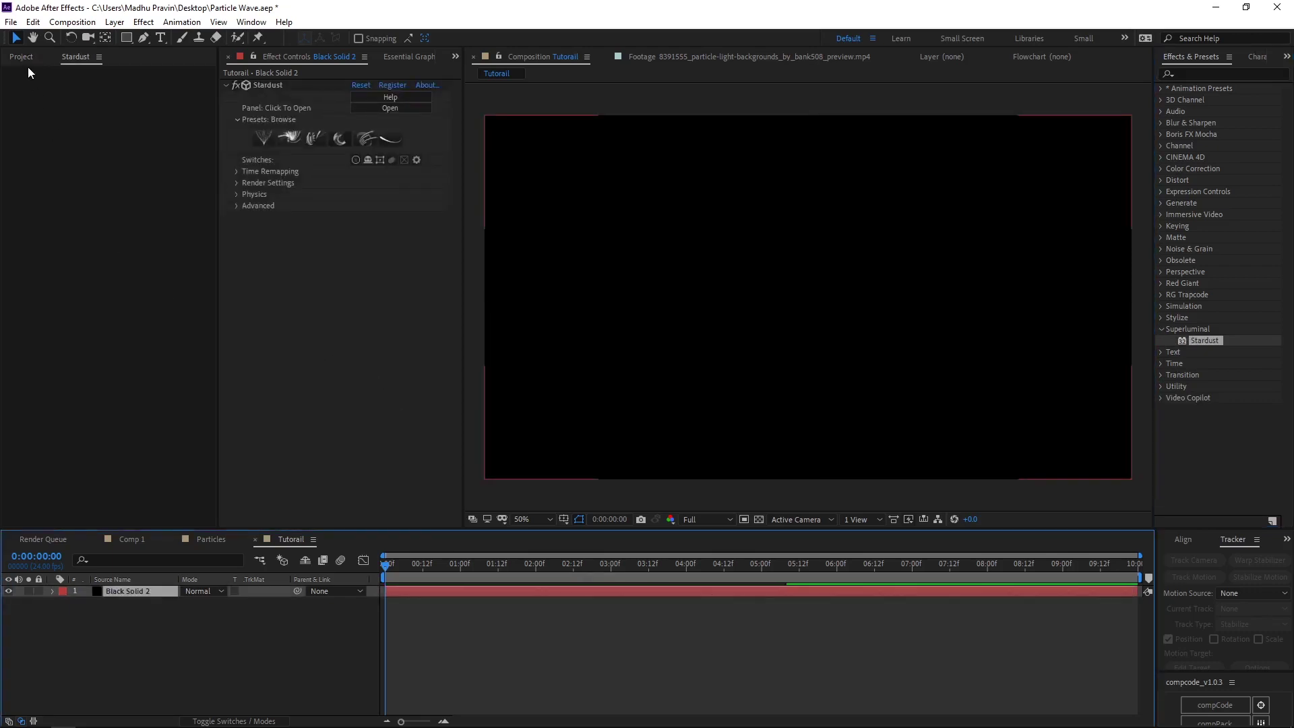
# Switch the Stardust emitter to Grid type with Speed 0, viewing at 0:00:01:05.
pyautogui.click(126, 152)
pyautogui.click(395, 252)
pyautogui.click(384, 341)
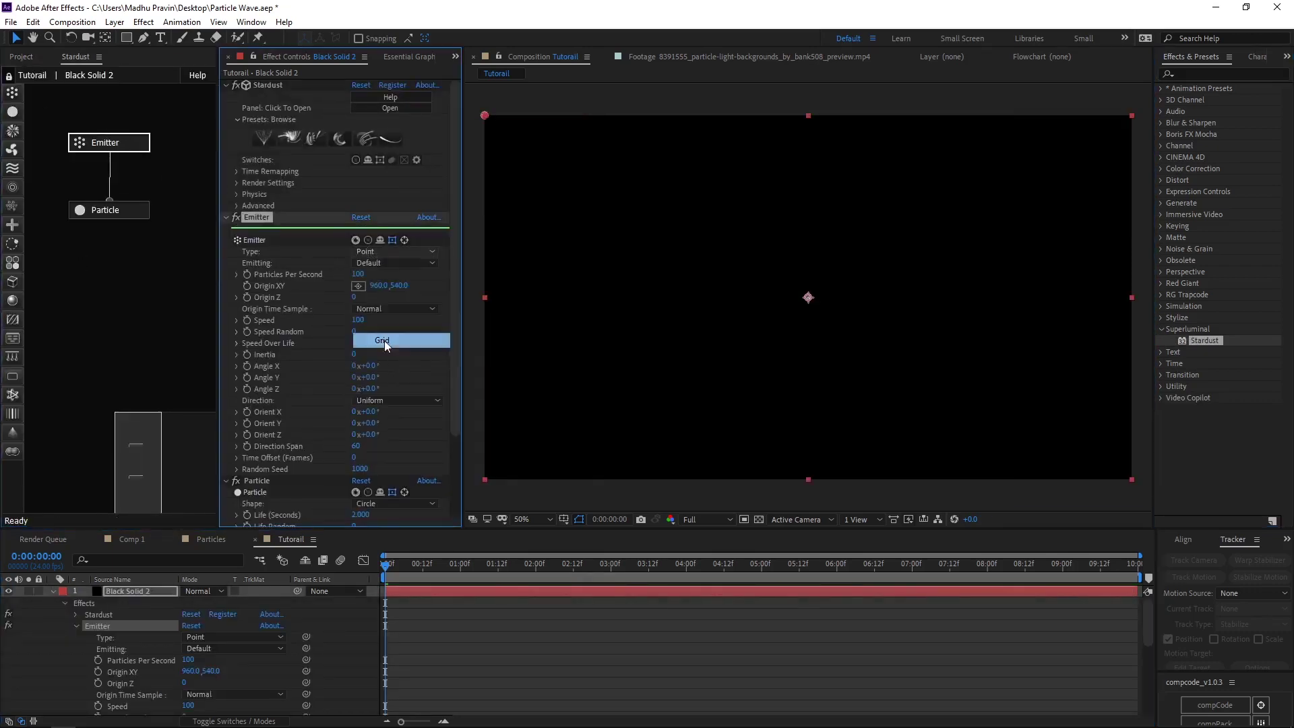
pyautogui.click(476, 569)
pyautogui.click(357, 320)
pyautogui.write('0')
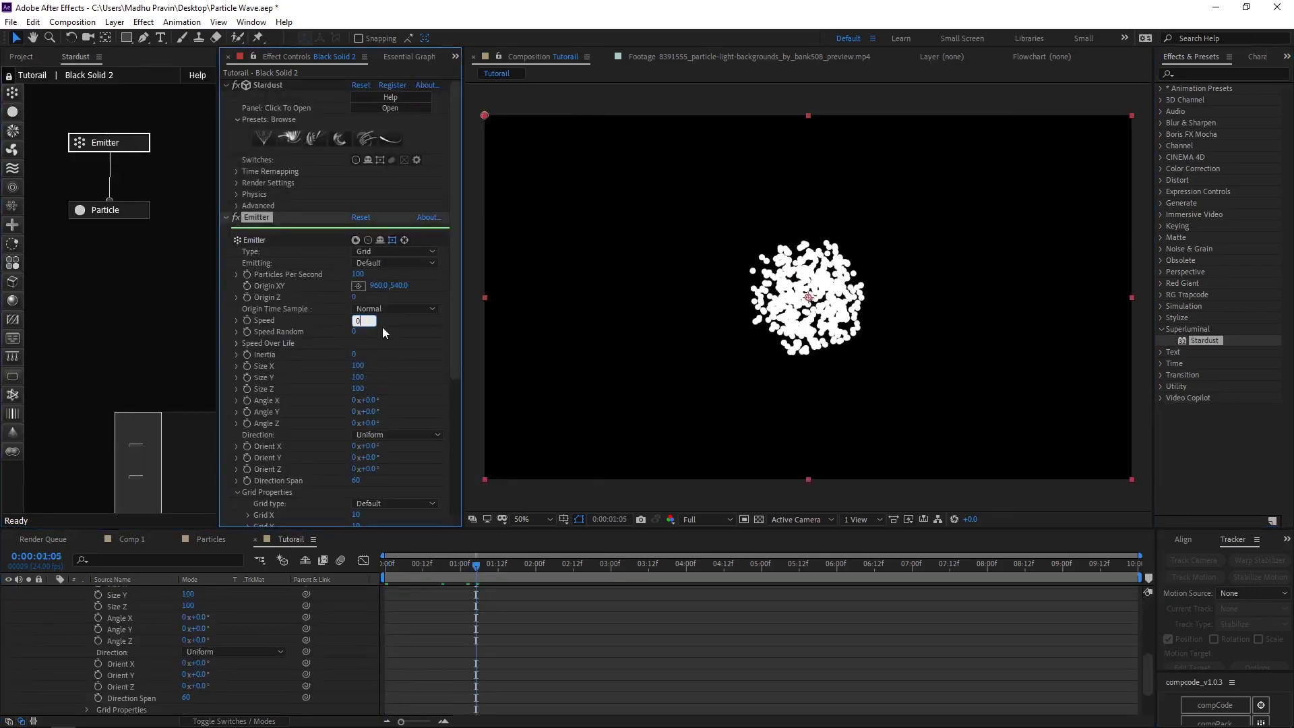
pyautogui.press('Return')
# Size the grid emitter to X 3000, Y 0, Z 3300, with Grid X 75 and Grid Y 1.
pyautogui.moveTo(356, 377); pyautogui.dragTo(330, 376)
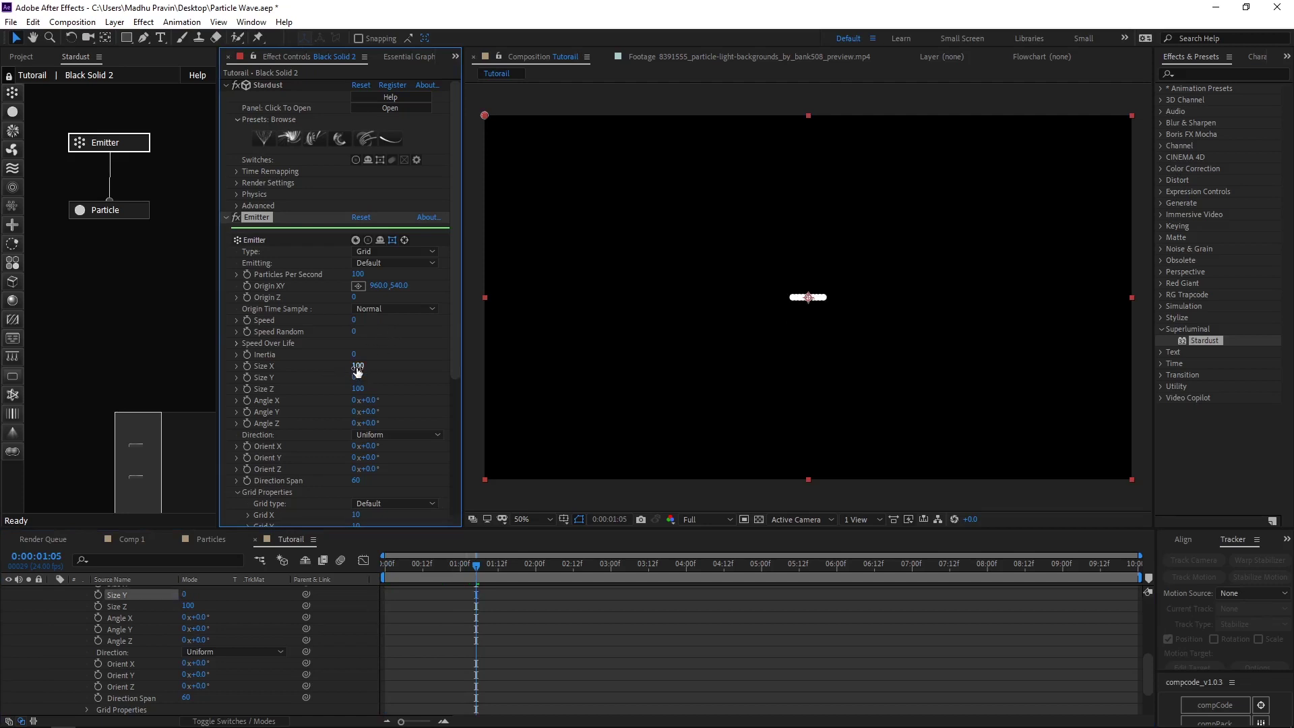
pyautogui.write('300')
pyautogui.press('Return')
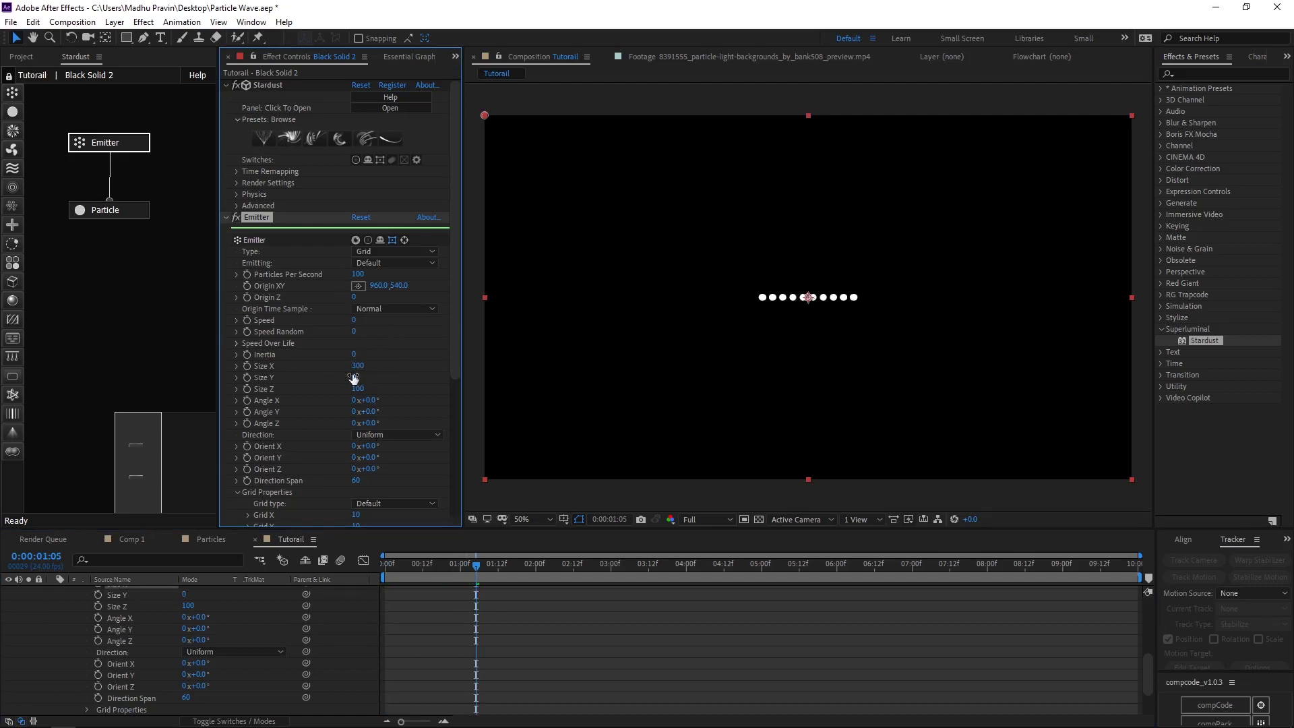
pyautogui.write('3000')
pyautogui.press('Return')
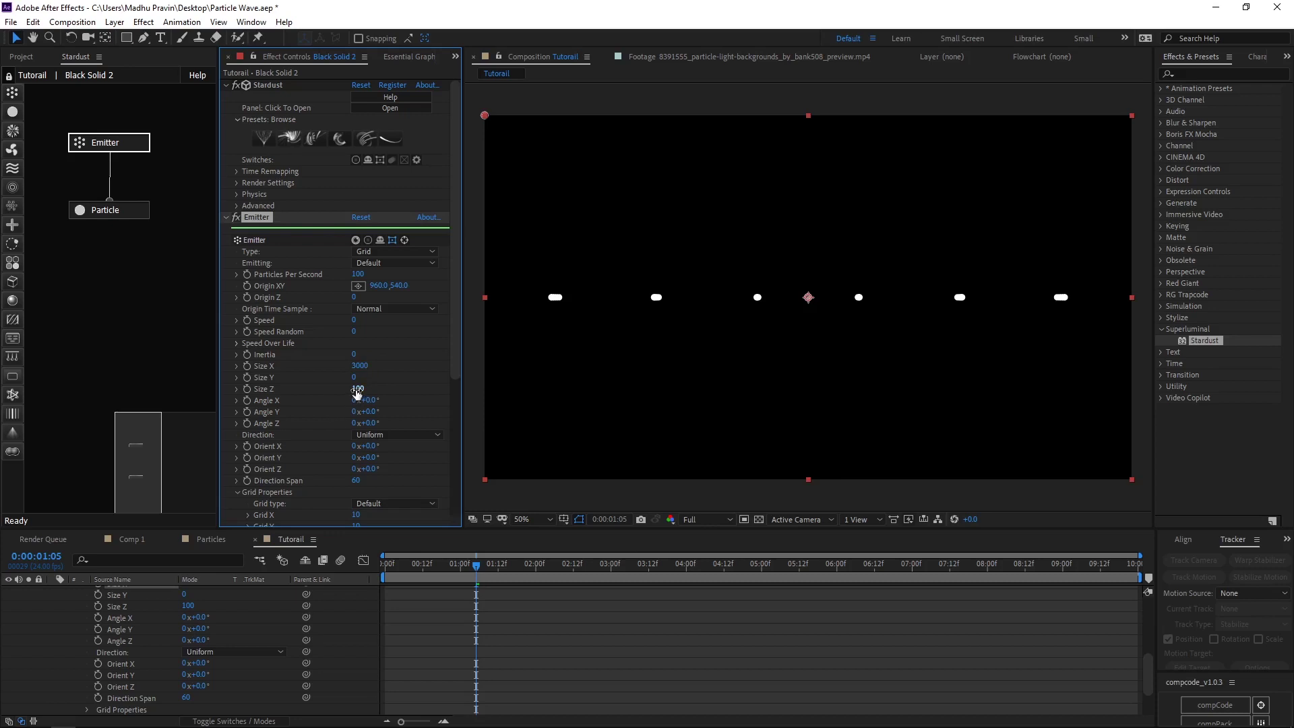
pyautogui.moveTo(356, 389); pyautogui.dragTo(578, 377)
pyautogui.scroll(-3, 302, 425)
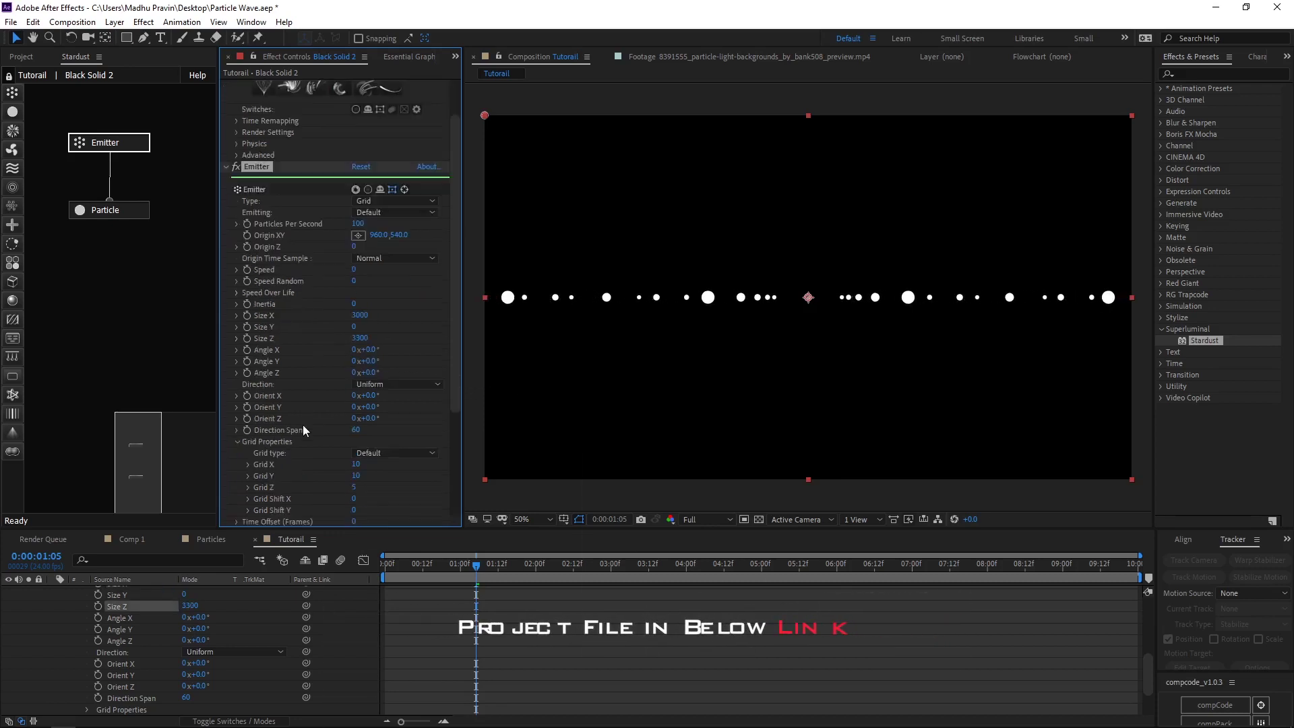
pyautogui.moveTo(354, 425)
pyautogui.mouseDown()
pyautogui.moveTo(357, 440)
pyautogui.moveTo(399, 413)
pyautogui.mouseUp()
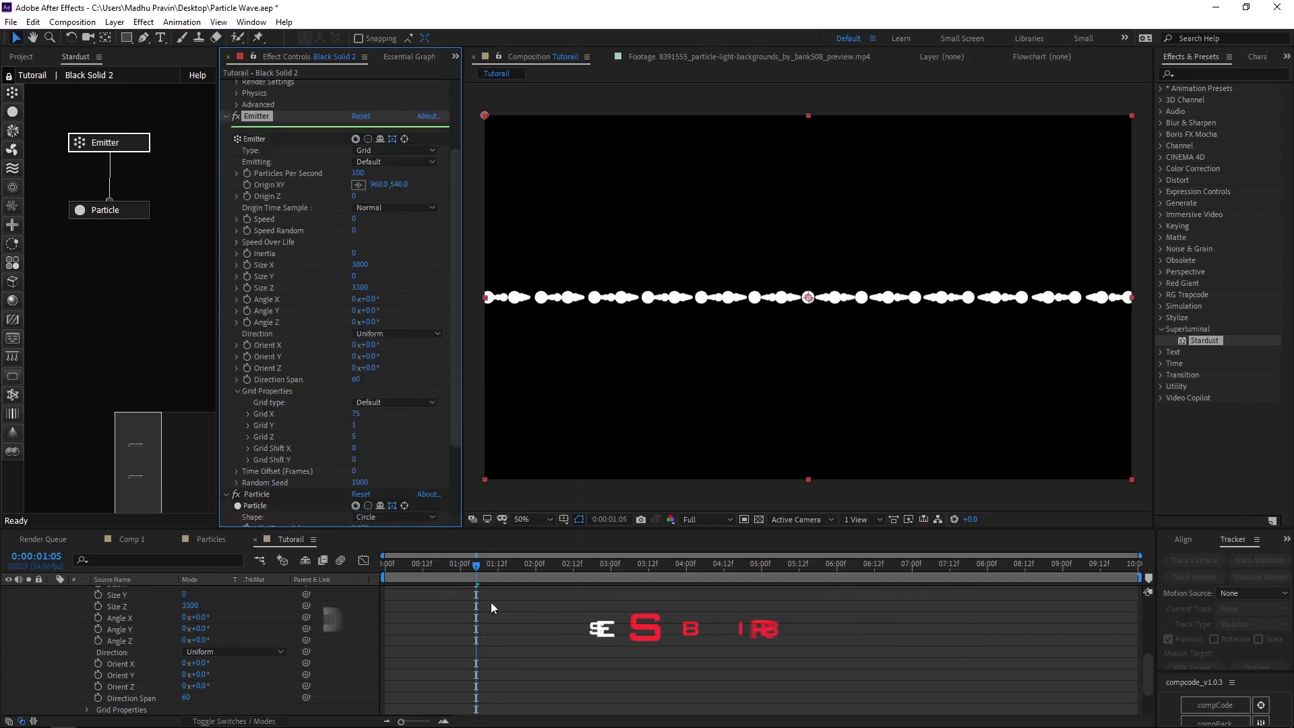
pyautogui.rightClick(493, 448)
# Add a 50mm camera layer to the comp.
pyautogui.moveTo(573, 455)
pyautogui.click(691, 519)
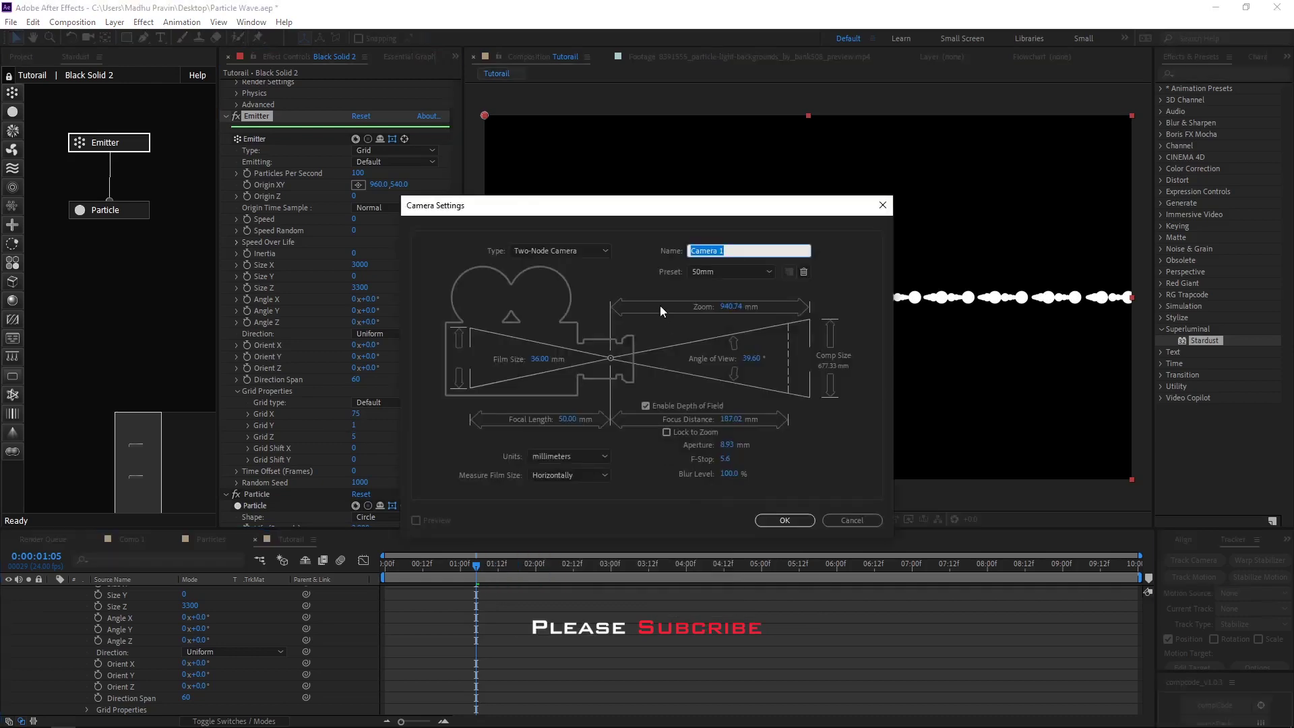
pyautogui.click(774, 522)
# Raise the emitter grid density to Grid X 161 and Grid Z 117.
pyautogui.scroll(-4, 305, 403)
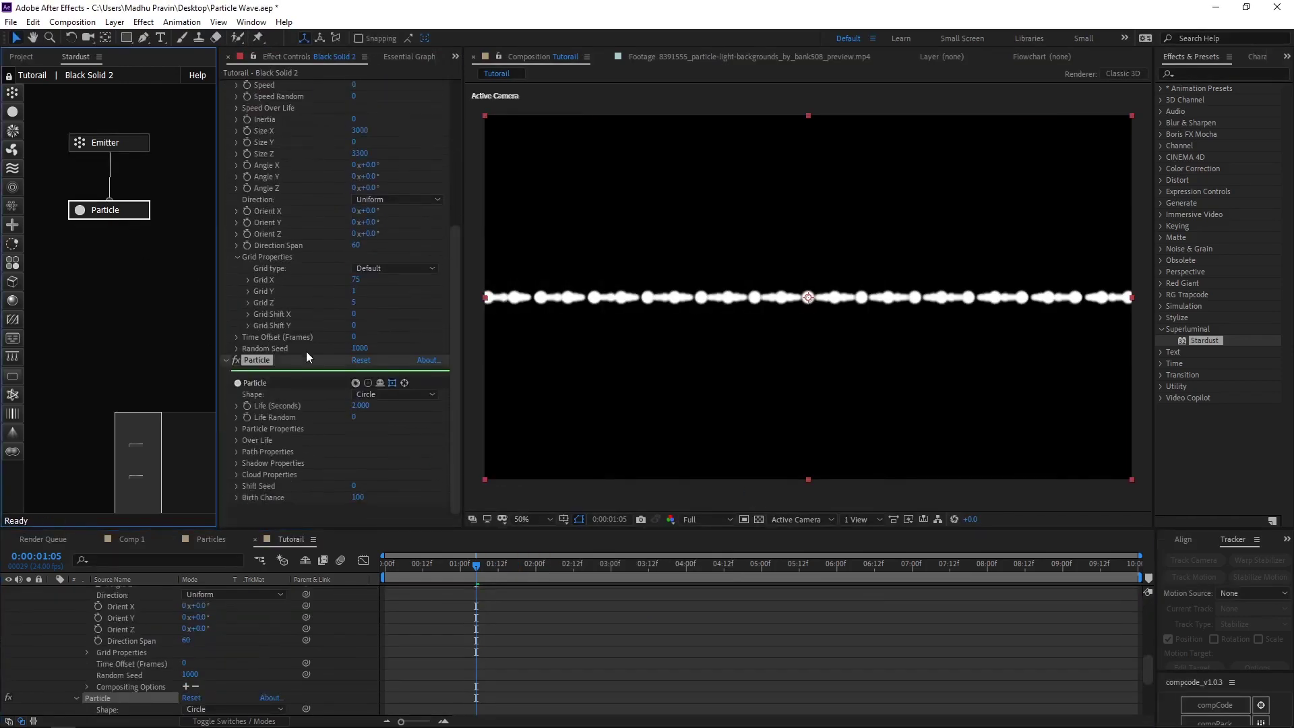
pyautogui.moveTo(356, 280)
pyautogui.mouseDown()
pyautogui.moveTo(414, 281)
pyautogui.moveTo(431, 304)
pyautogui.mouseUp()
pyautogui.scroll(10, 146, 654)
# Adjust the camera view and turn off depth of field in Camera 1's settings.
pyautogui.press('c')
pyautogui.moveTo(755, 330); pyautogui.dragTo(737, 364)
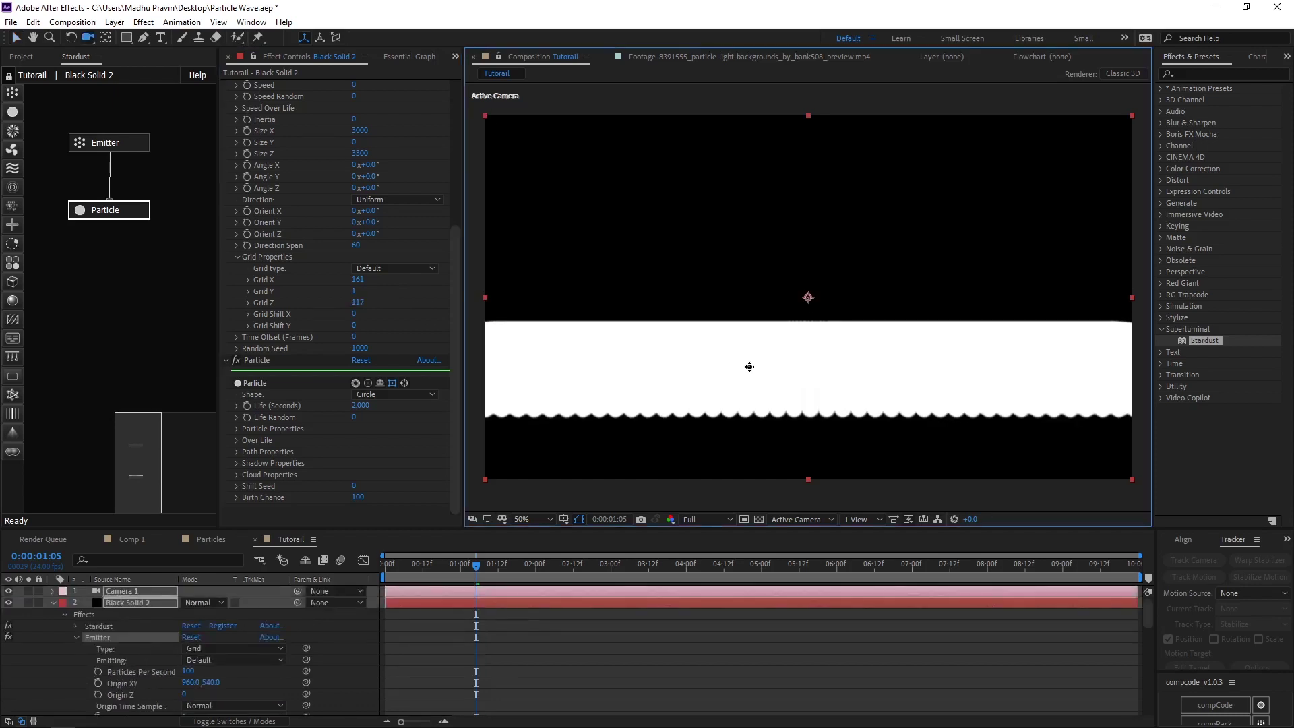
pyautogui.doubleClick(144, 589)
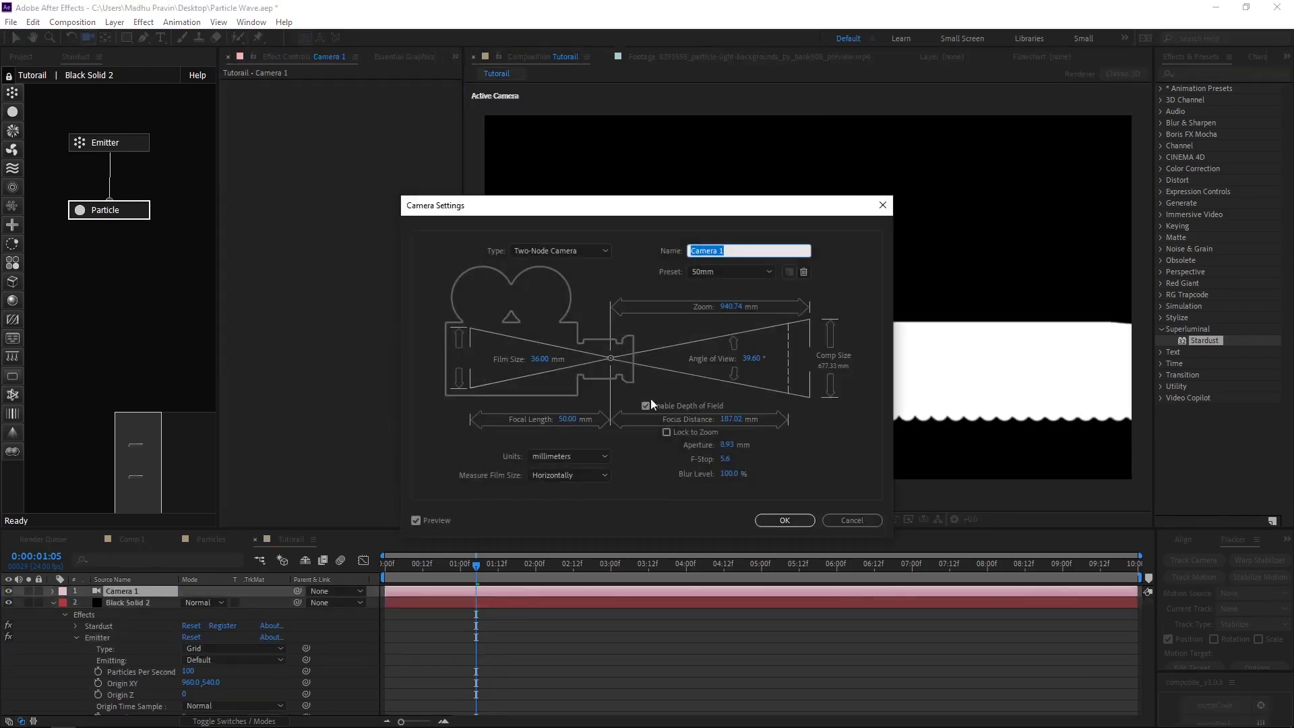
pyautogui.click(774, 520)
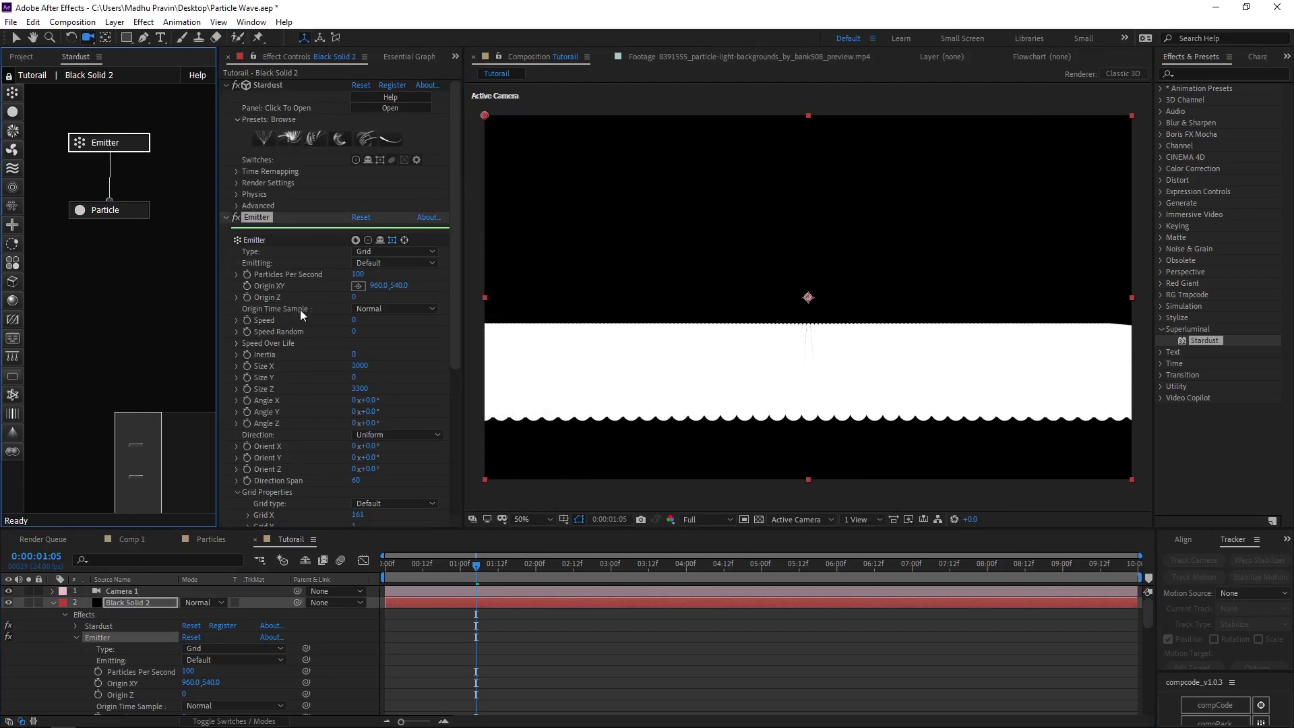
# Set the Particle module's size to 2 pixels.
pyautogui.click(140, 213)
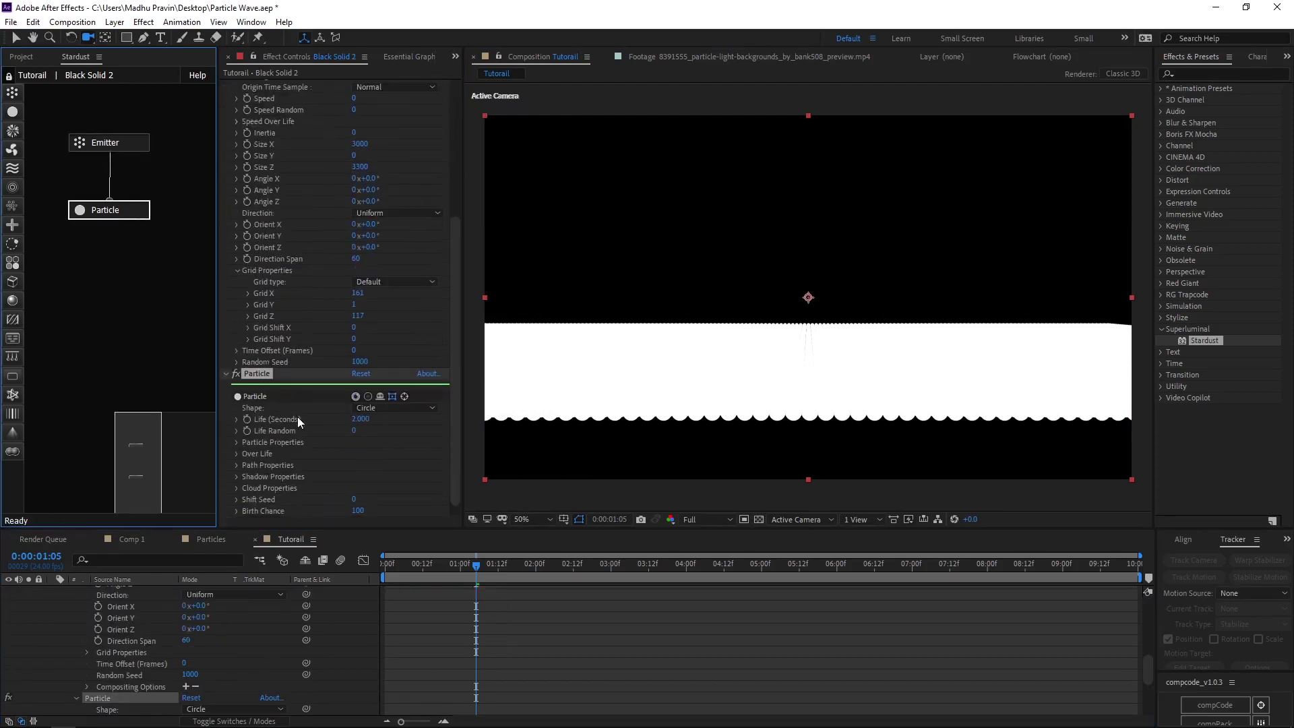
pyautogui.click(236, 442)
pyautogui.scroll(-2, 337, 418)
pyautogui.press('Return')
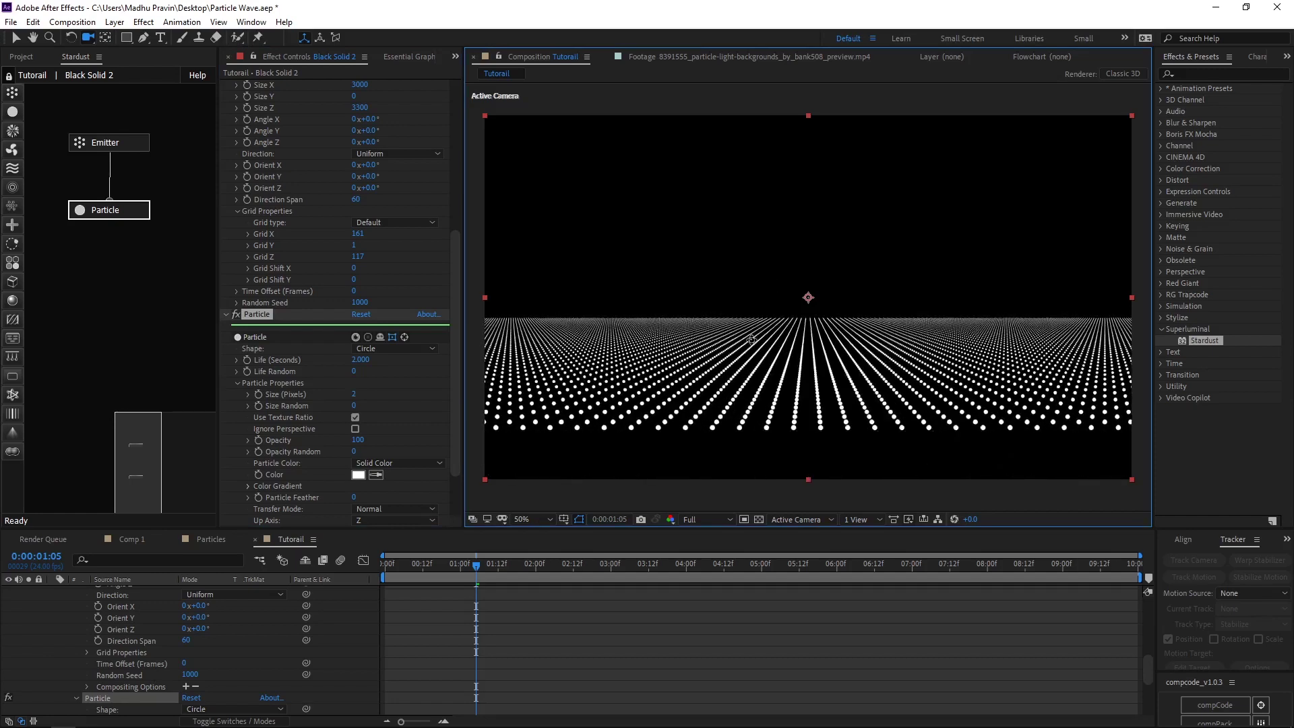
# Add a Turbulence module below Particle with Position offset 180 and Noise Scale 1140.
pyautogui.click(47, 211)
pyautogui.moveTo(68, 288); pyautogui.dragTo(99, 291)
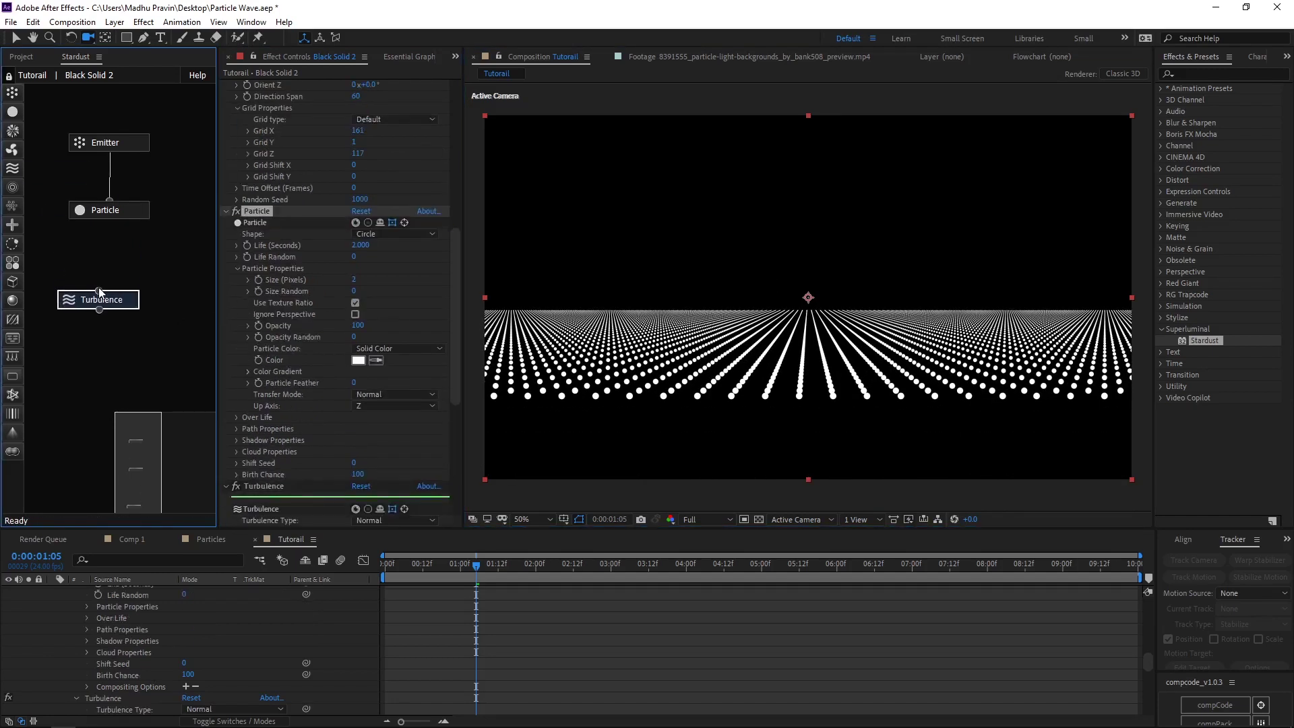
pyautogui.scroll(-5, 290, 410)
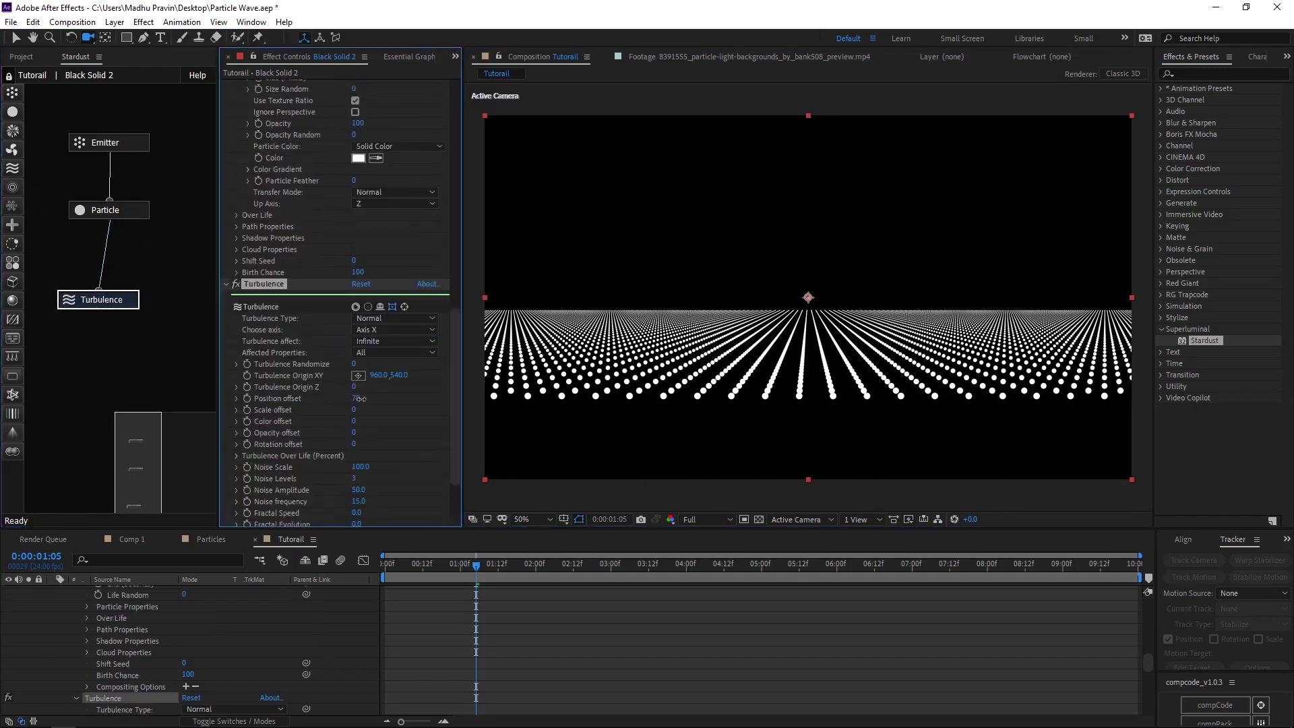
pyautogui.moveTo(358, 398); pyautogui.dragTo(370, 403)
pyautogui.moveTo(361, 467); pyautogui.dragTo(425, 464)
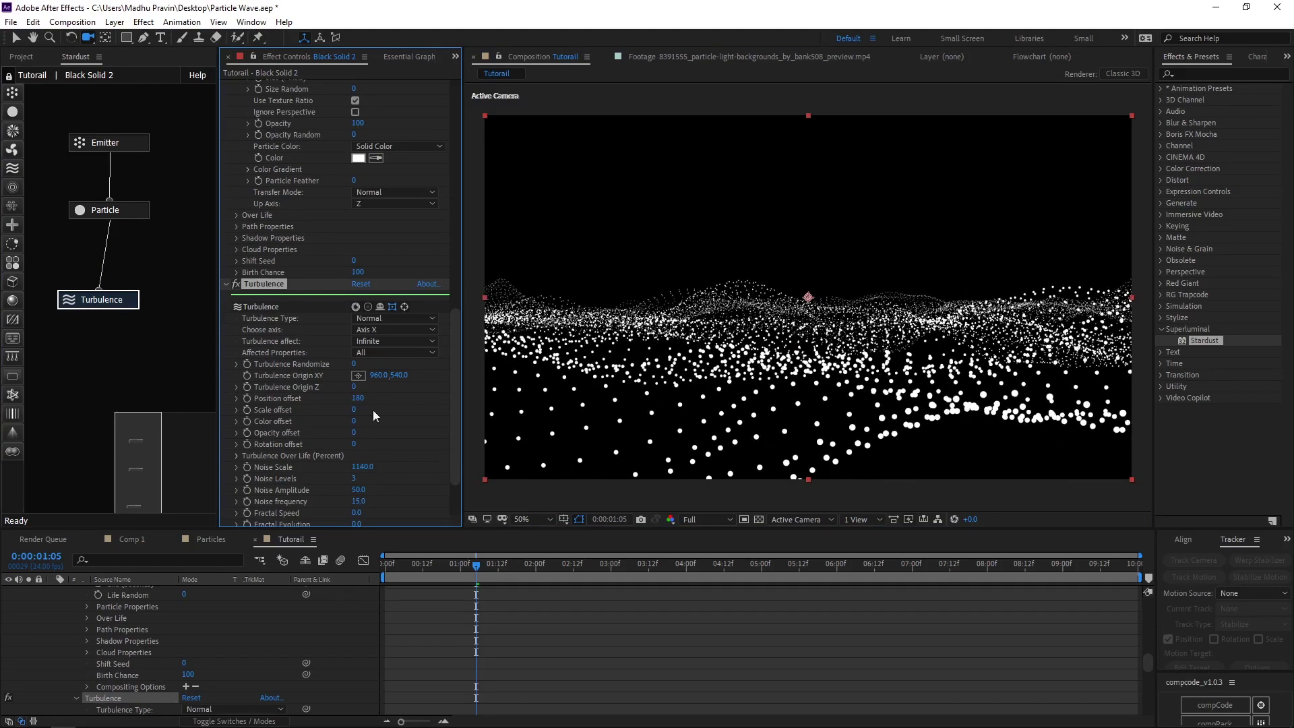
pyautogui.click(128, 143)
# Set the emitter speed to 10 with speed randomness 51.
pyautogui.click(354, 189)
pyautogui.write('10')
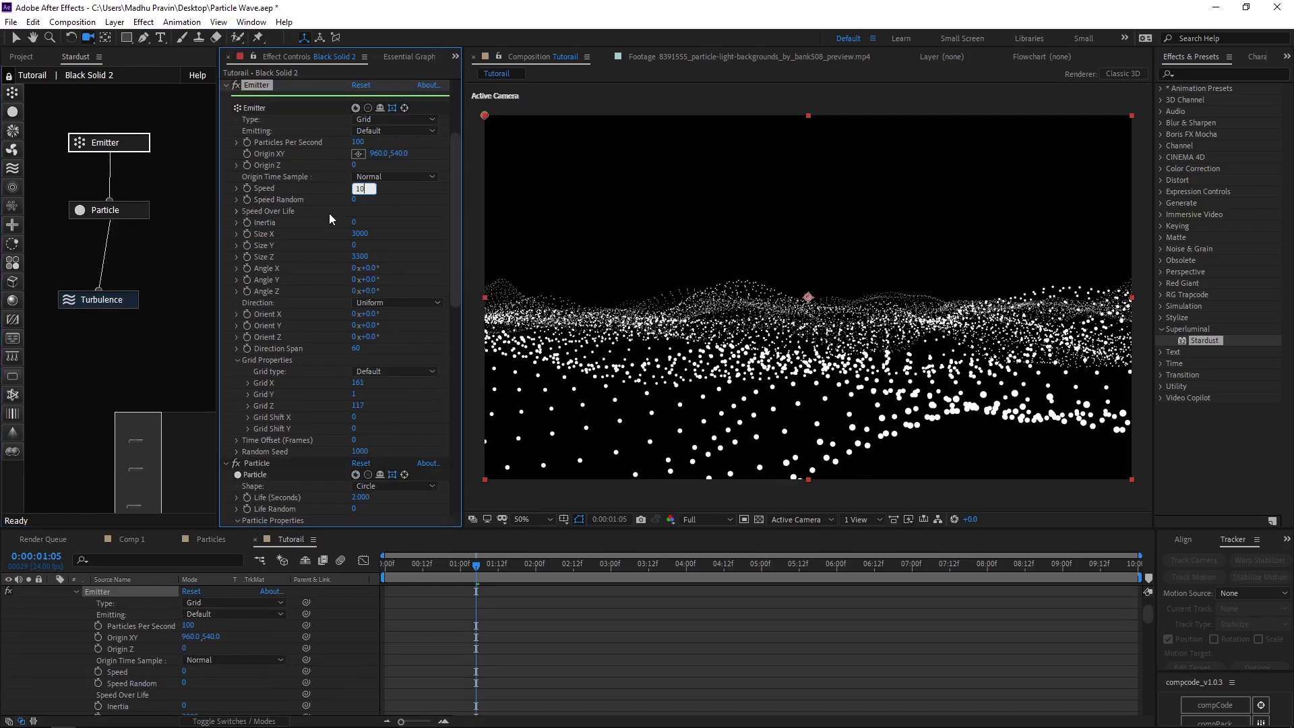
pyautogui.press('Return')
pyautogui.write('51')
pyautogui.press('Return')
# Adjust the speed-over-life curve and the particle life duration.
pyautogui.click(266, 211)
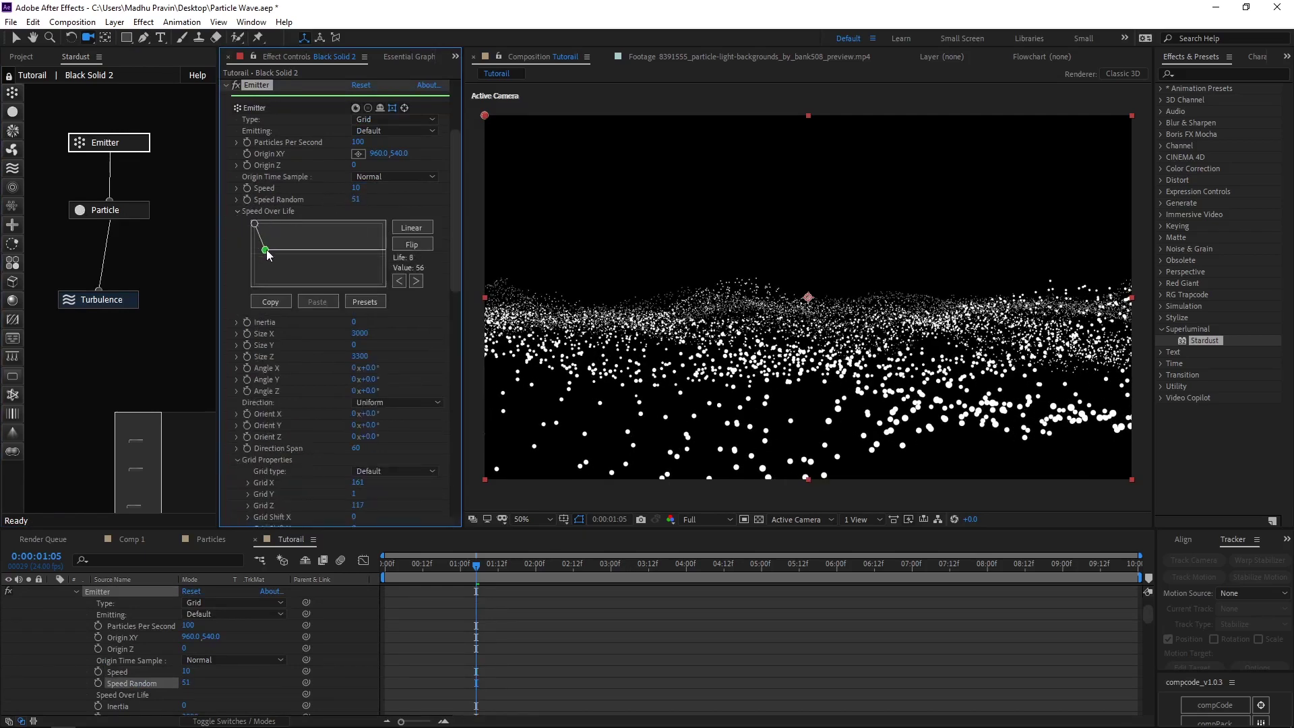
pyautogui.scroll(-5, 253, 374)
pyautogui.click(252, 373)
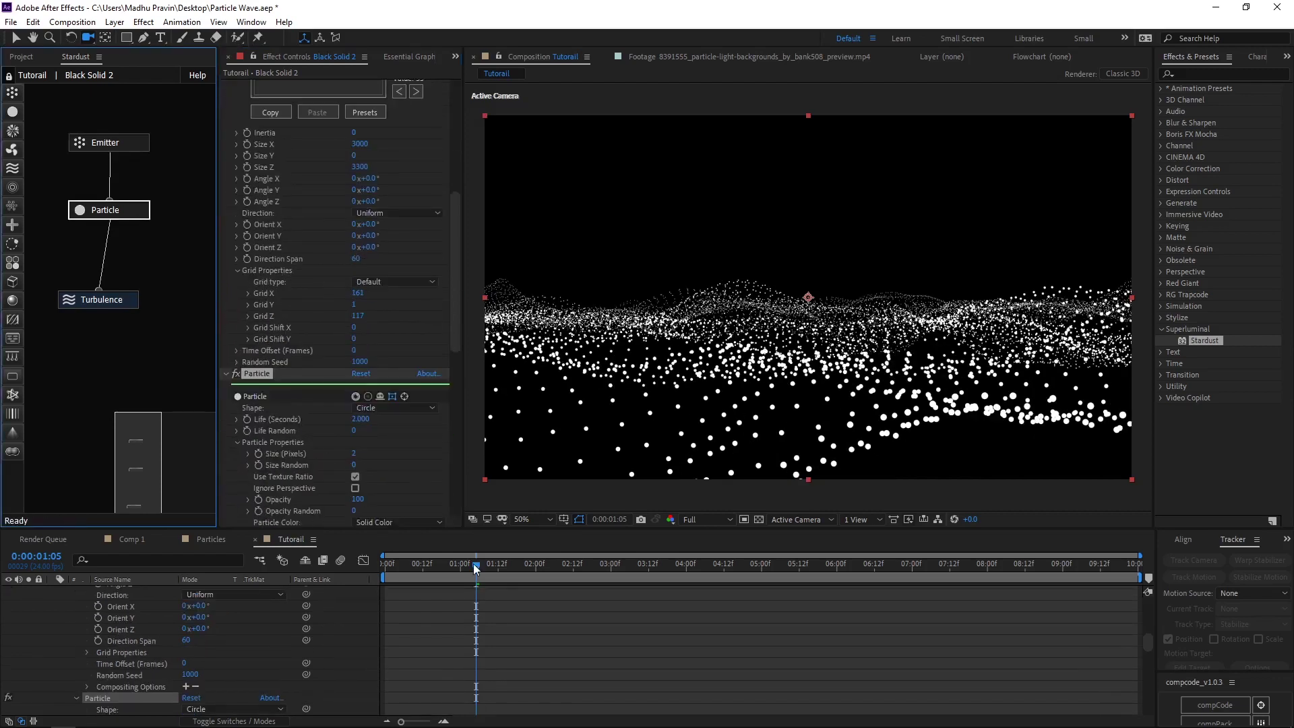
pyautogui.moveTo(401, 577); pyautogui.dragTo(556, 586)
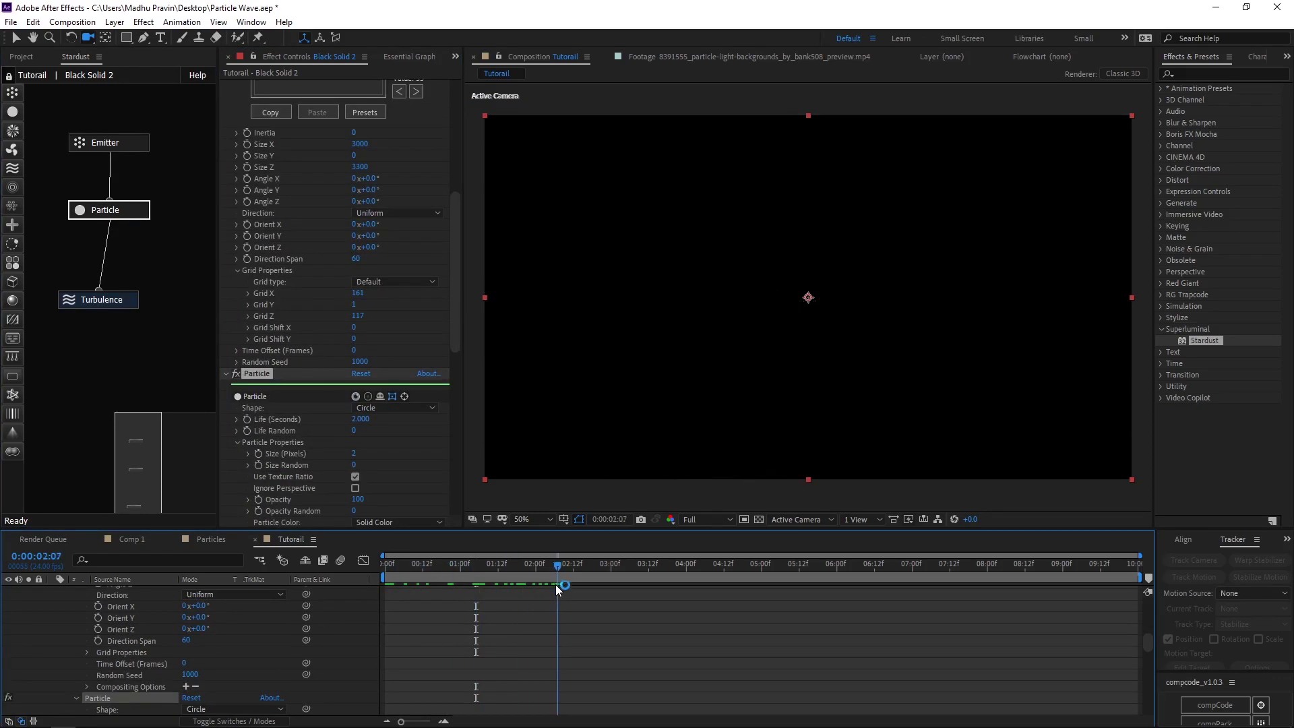
pyautogui.click(357, 419)
pyautogui.write('10.000')
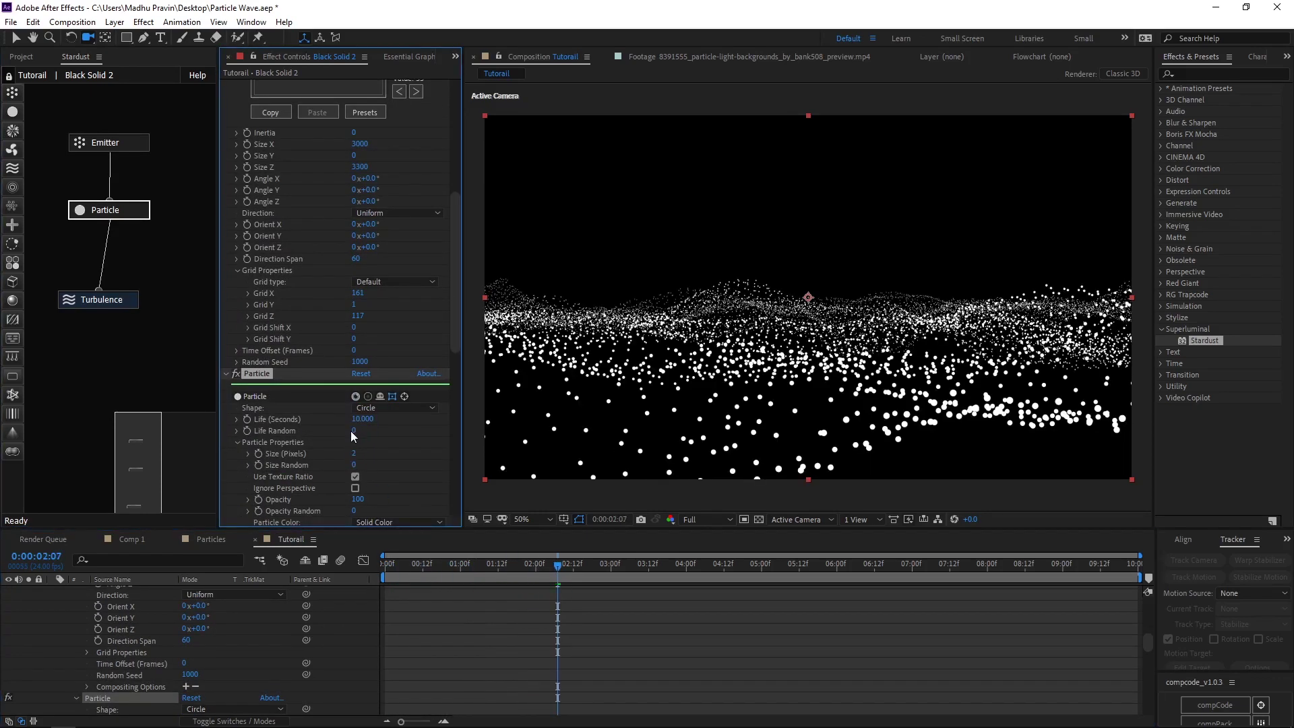
# Set the work area to run from 2 to 6 seconds.
pyautogui.click(836, 576)
pyautogui.press('n')
pyautogui.moveTo(835, 576); pyautogui.dragTo(537, 572)
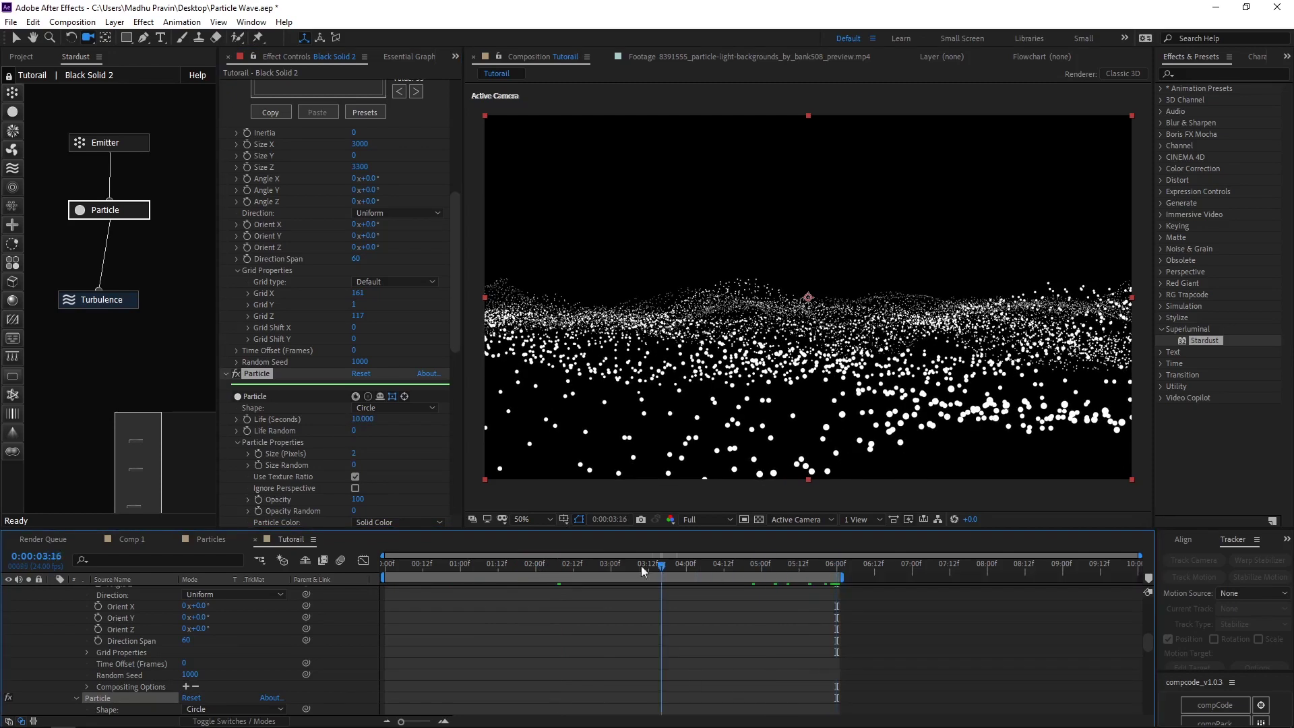
pyautogui.press('b')
pyautogui.click(647, 566)
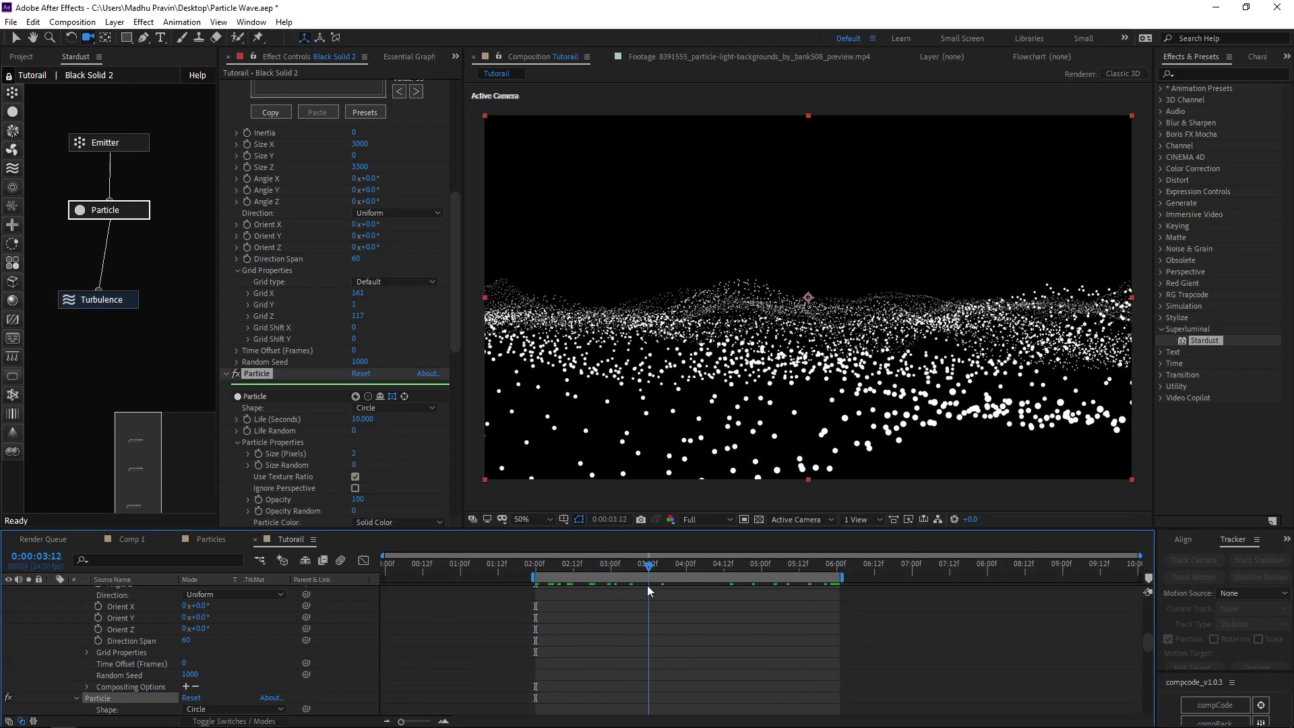
# Try Turbulence Fractal Speed 3.2 in a preview, then settle on 1.5.
pyautogui.click(131, 299)
pyautogui.scroll(-3, 326, 431)
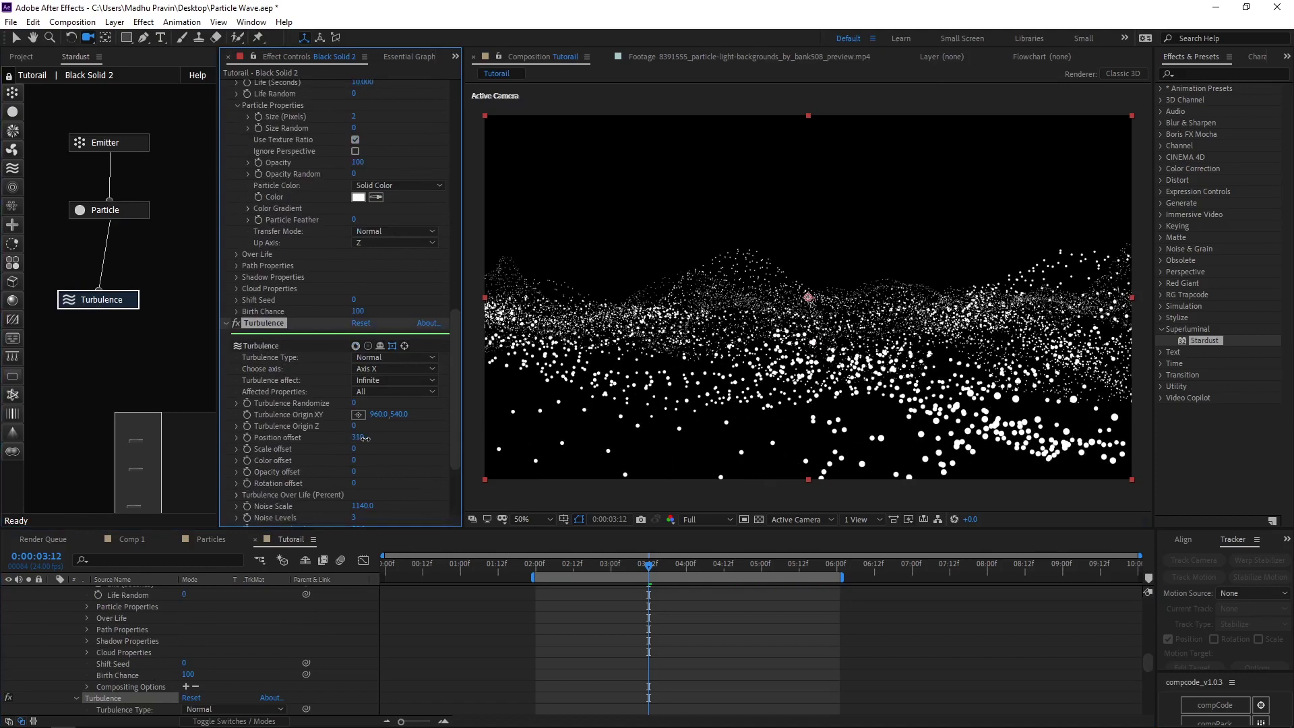
pyautogui.scroll(-2, 323, 472)
pyautogui.press('space')
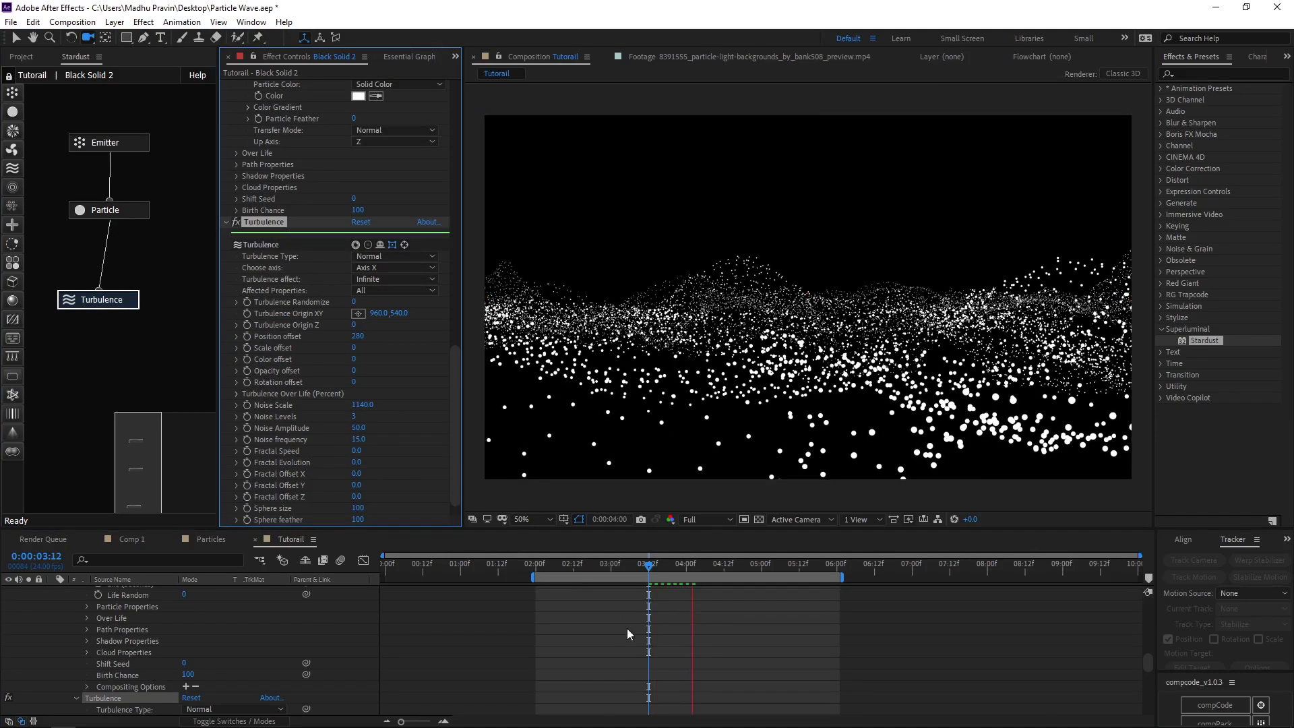
pyautogui.press('space')
pyautogui.moveTo(370, 454); pyautogui.dragTo(395, 493)
pyautogui.press('space')
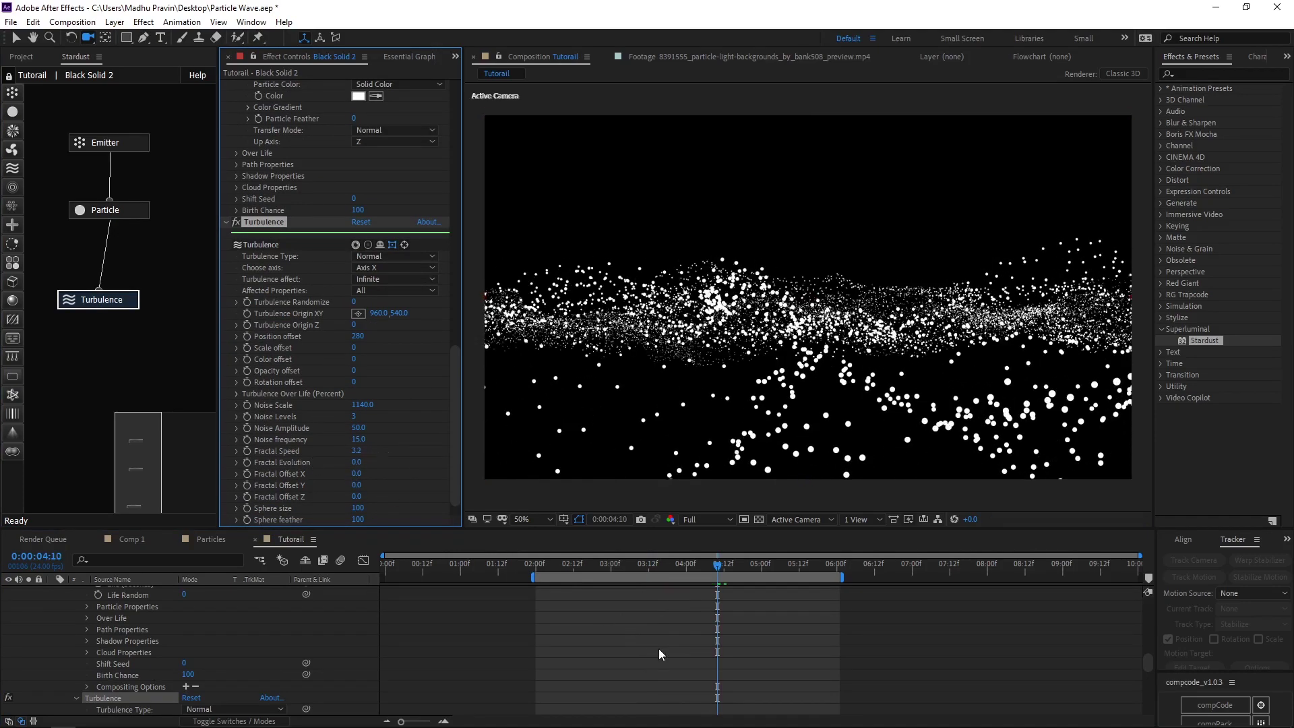
pyautogui.hotkey('ctrl', 'z')
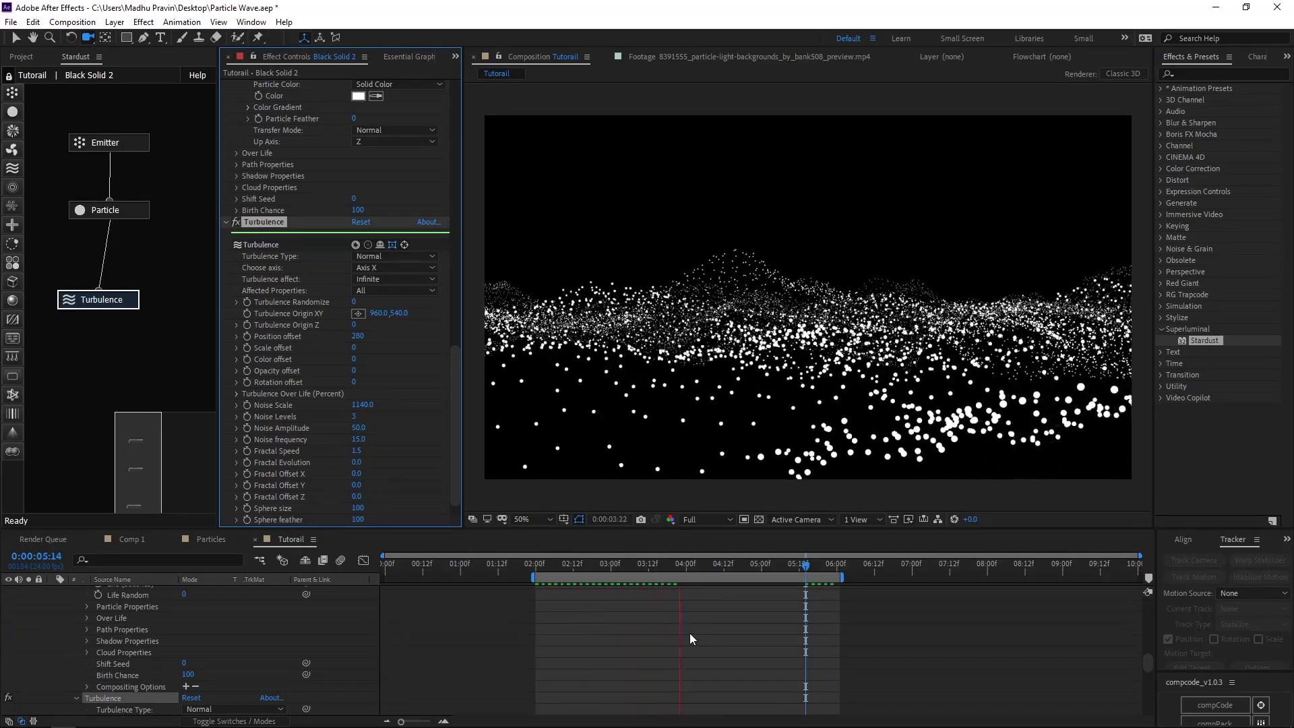
pyautogui.press('space')
pyautogui.scroll(3, 287, 391)
pyautogui.scroll(3, 287, 391)
# Draw a square-wave curve in the particle Opacity Over Life graph.
pyautogui.click(244, 353)
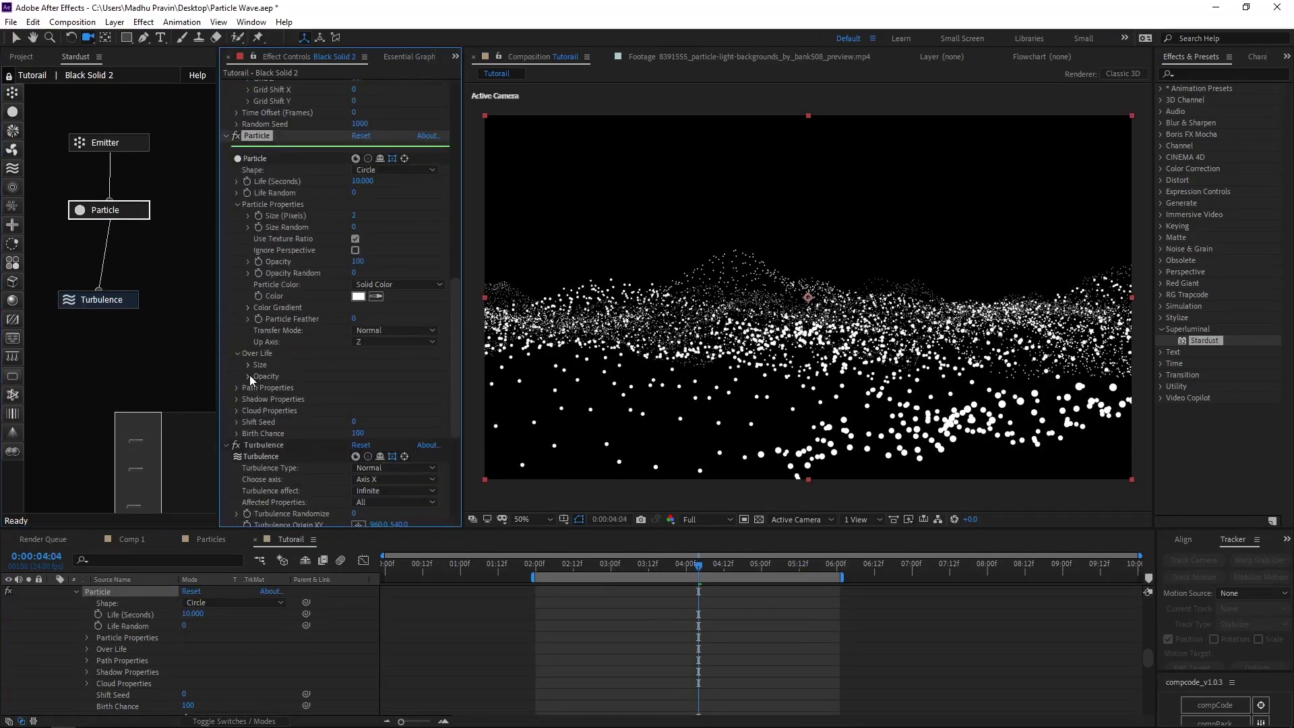
pyautogui.click(249, 375)
pyautogui.scroll(-2, 386, 372)
pyautogui.moveTo(289, 391); pyautogui.dragTo(381, 394)
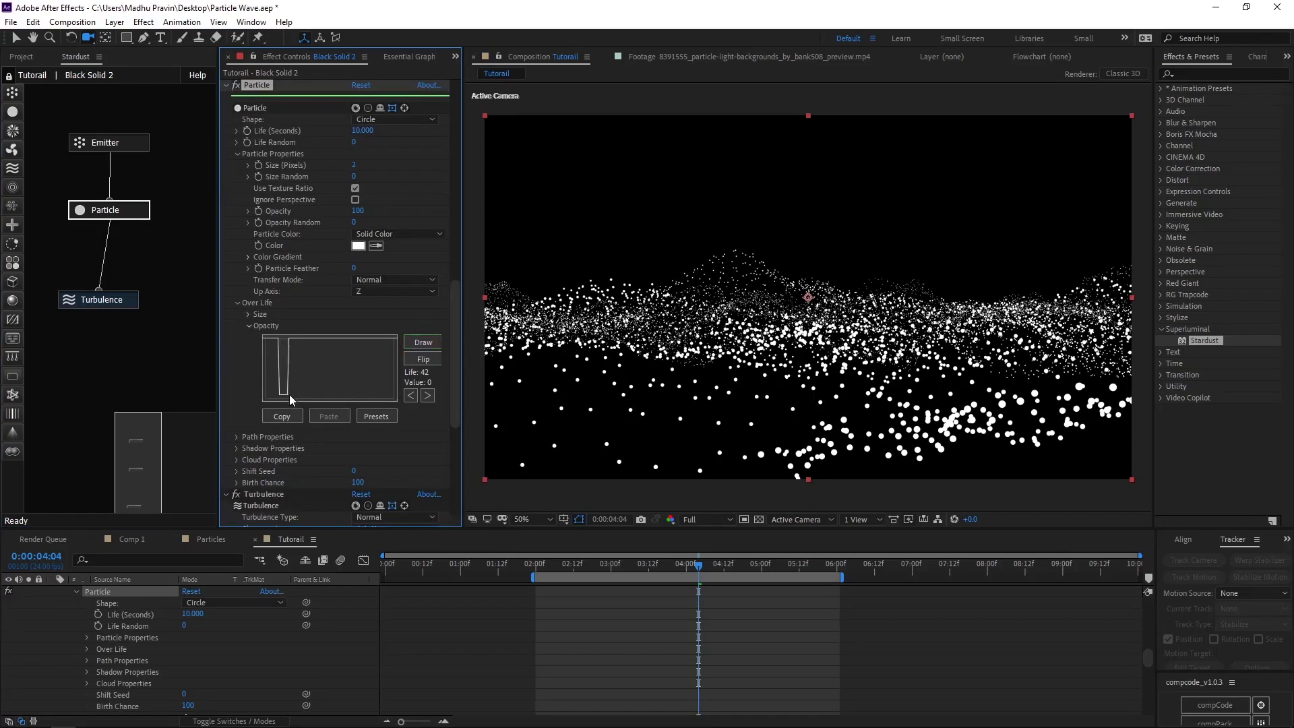
# Randomise particle life to 68 and size to 52 while previewing.
pyautogui.click(369, 143)
pyautogui.moveTo(353, 143); pyautogui.dragTo(383, 142)
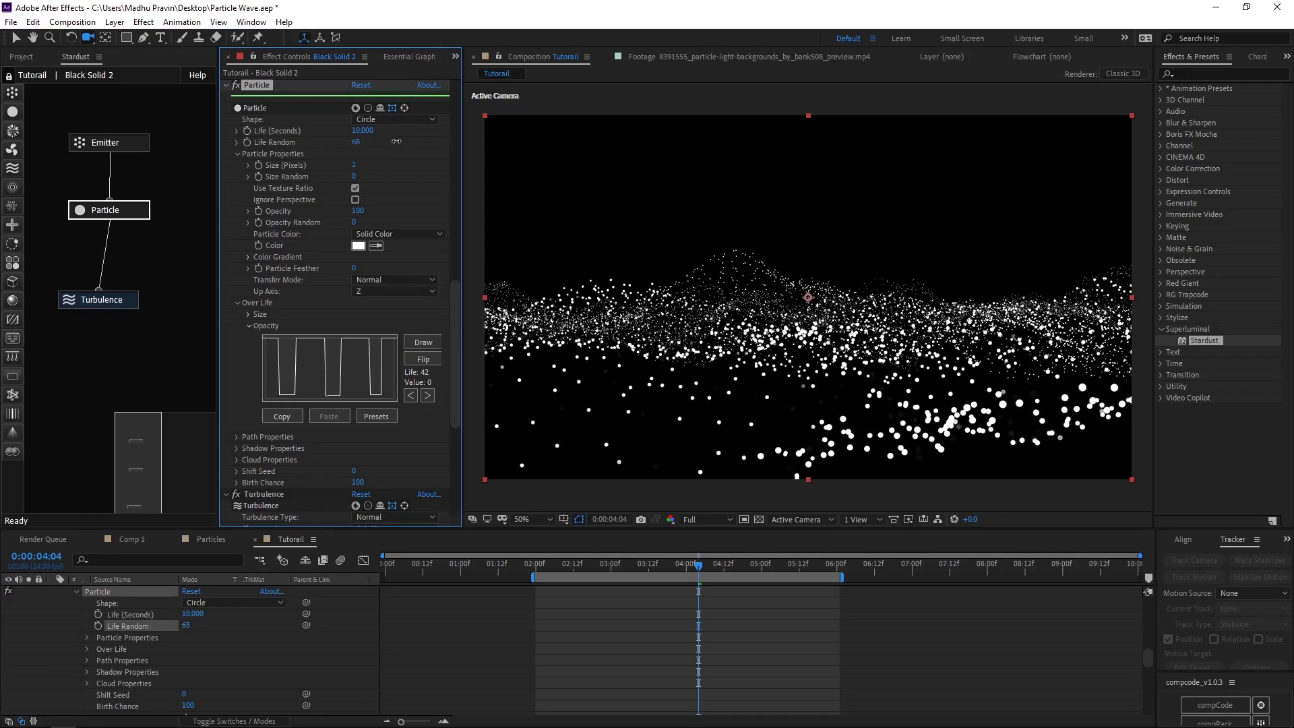
pyautogui.press('space')
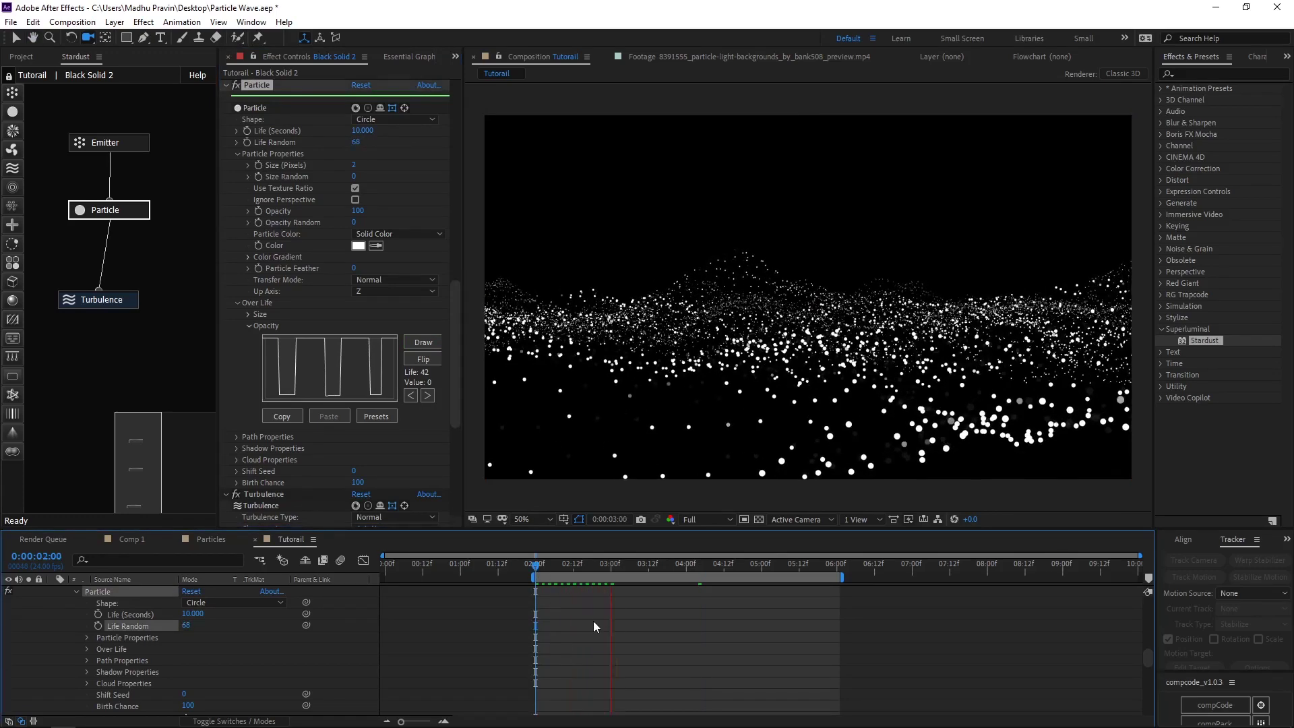
pyautogui.moveTo(353, 177); pyautogui.dragTo(377, 173)
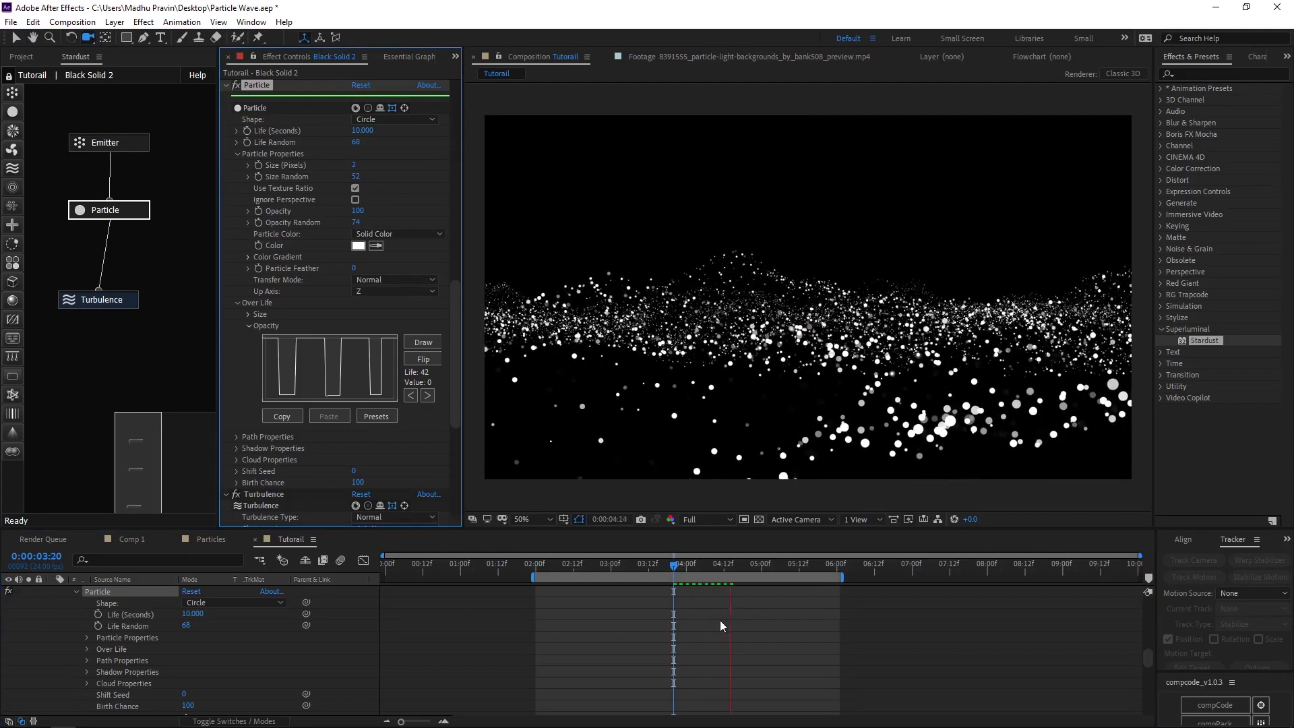
pyautogui.click(626, 566)
# Preview and scrub the flickering wave between about 3:03 and 4:13.
pyautogui.moveTo(796, 338); pyautogui.dragTo(796, 344)
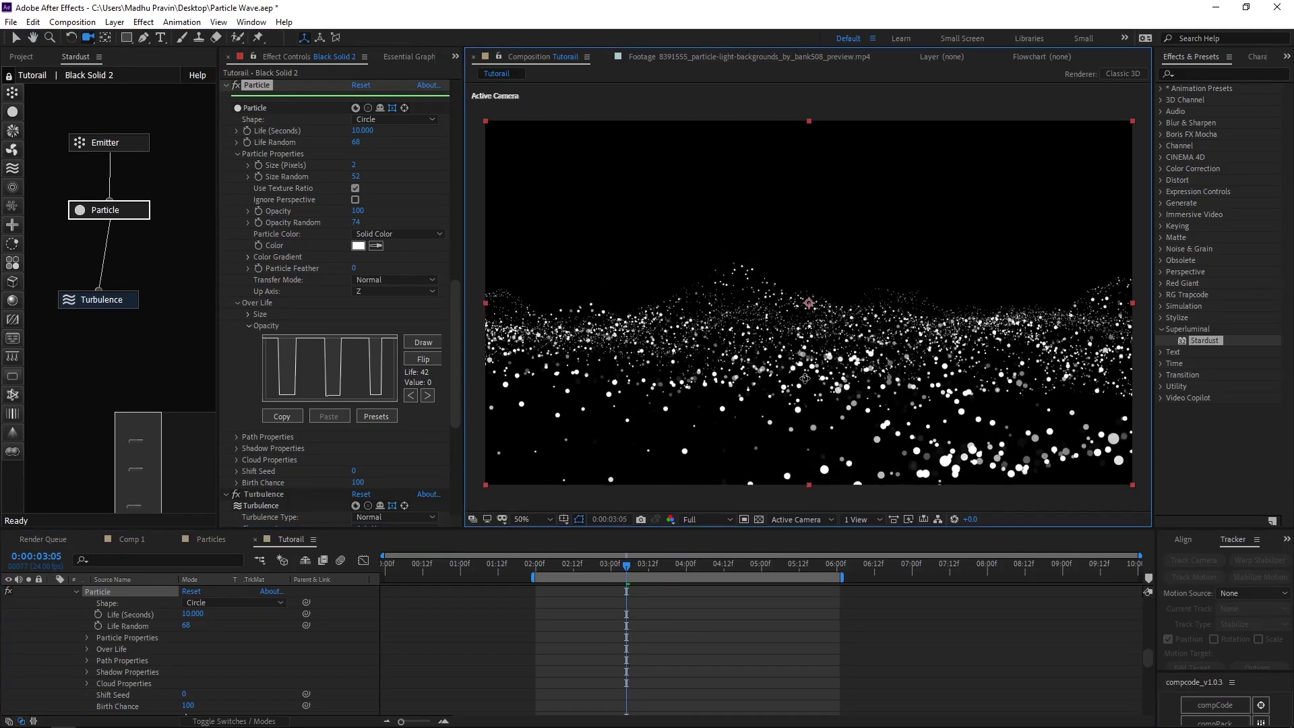
pyautogui.click(645, 624)
pyautogui.press('space')
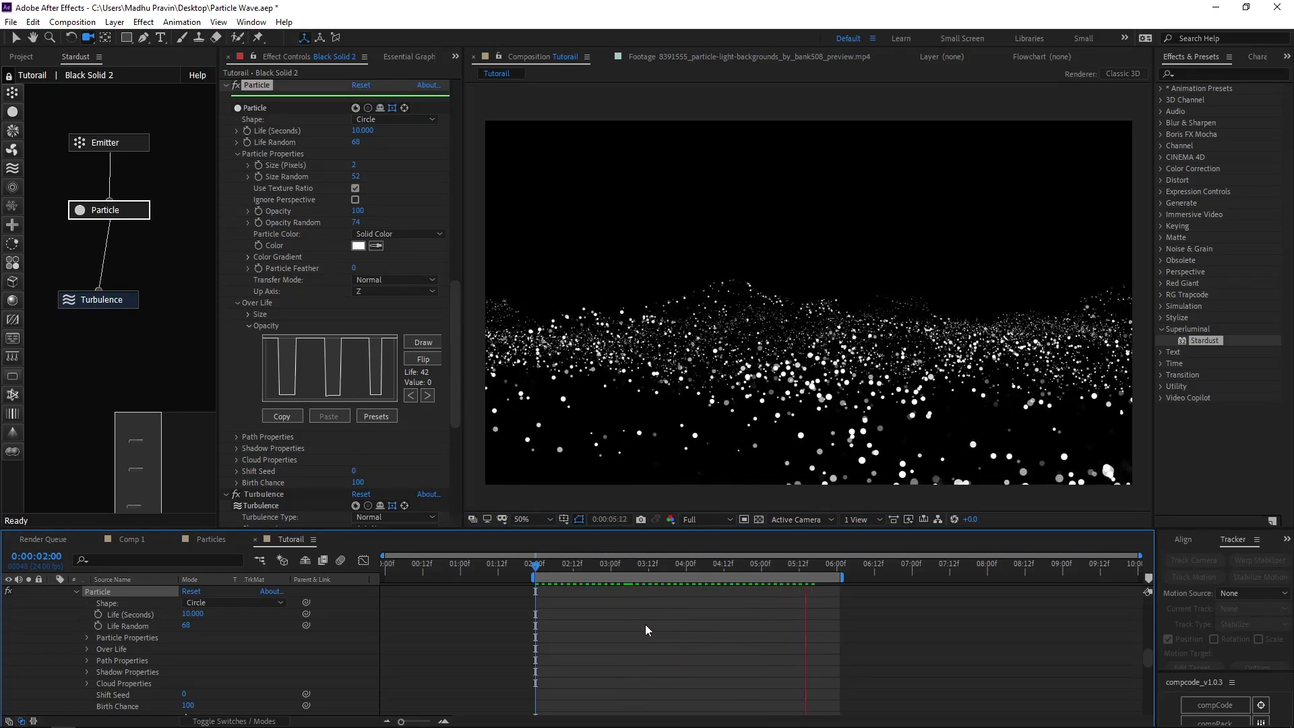
pyautogui.press('space')
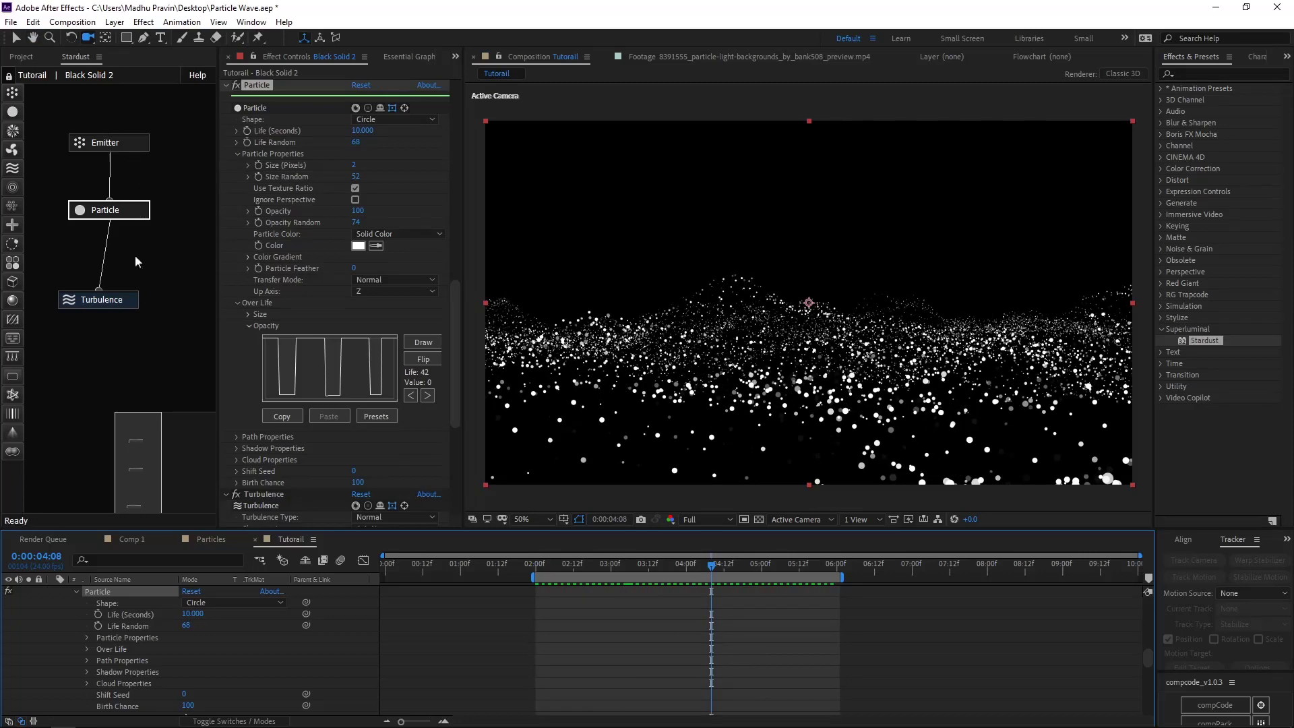
pyautogui.click(101, 300)
pyautogui.scroll(-4, 304, 447)
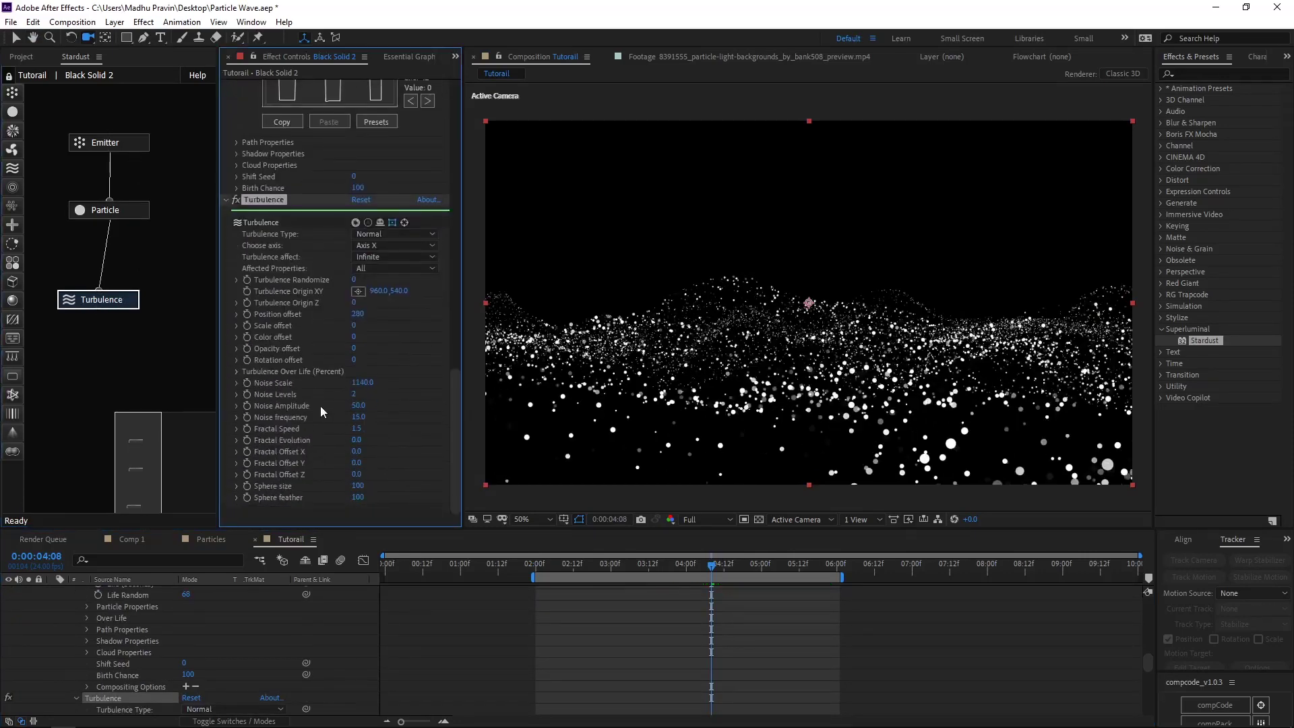
pyautogui.moveTo(580, 560); pyautogui.dragTo(729, 592)
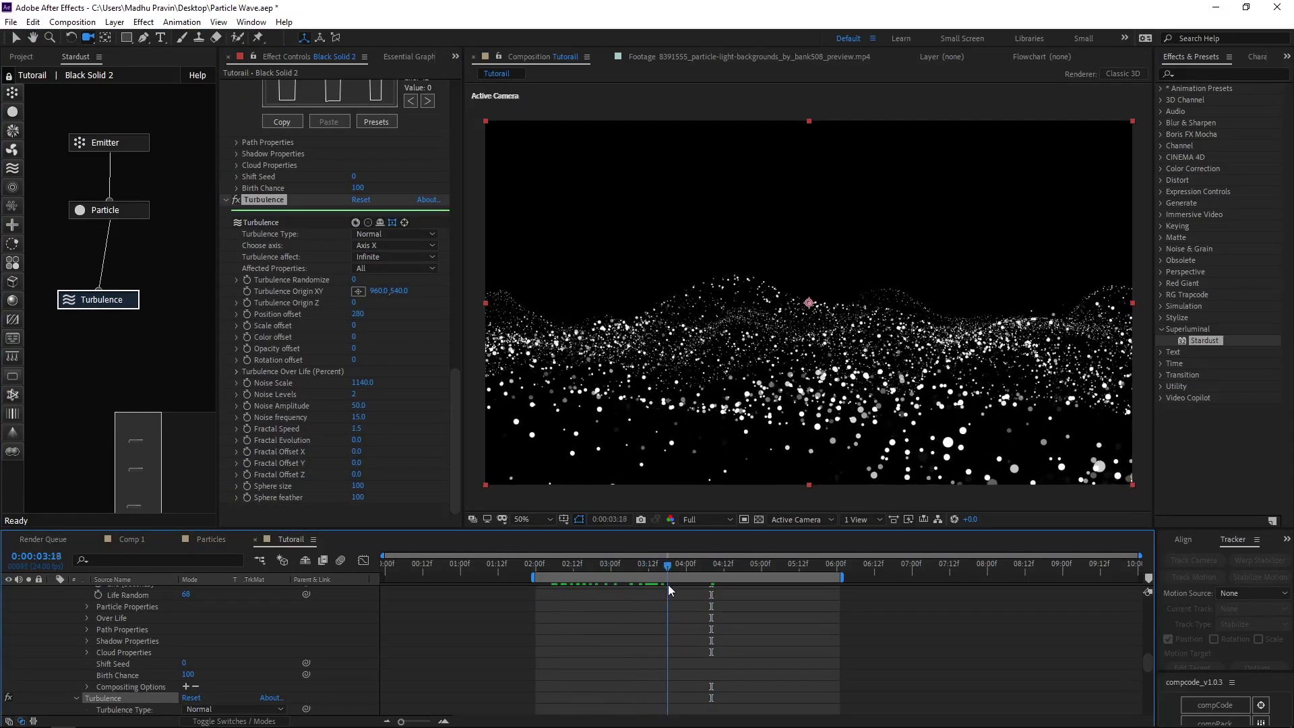
pyautogui.moveTo(729, 592); pyautogui.dragTo(620, 594)
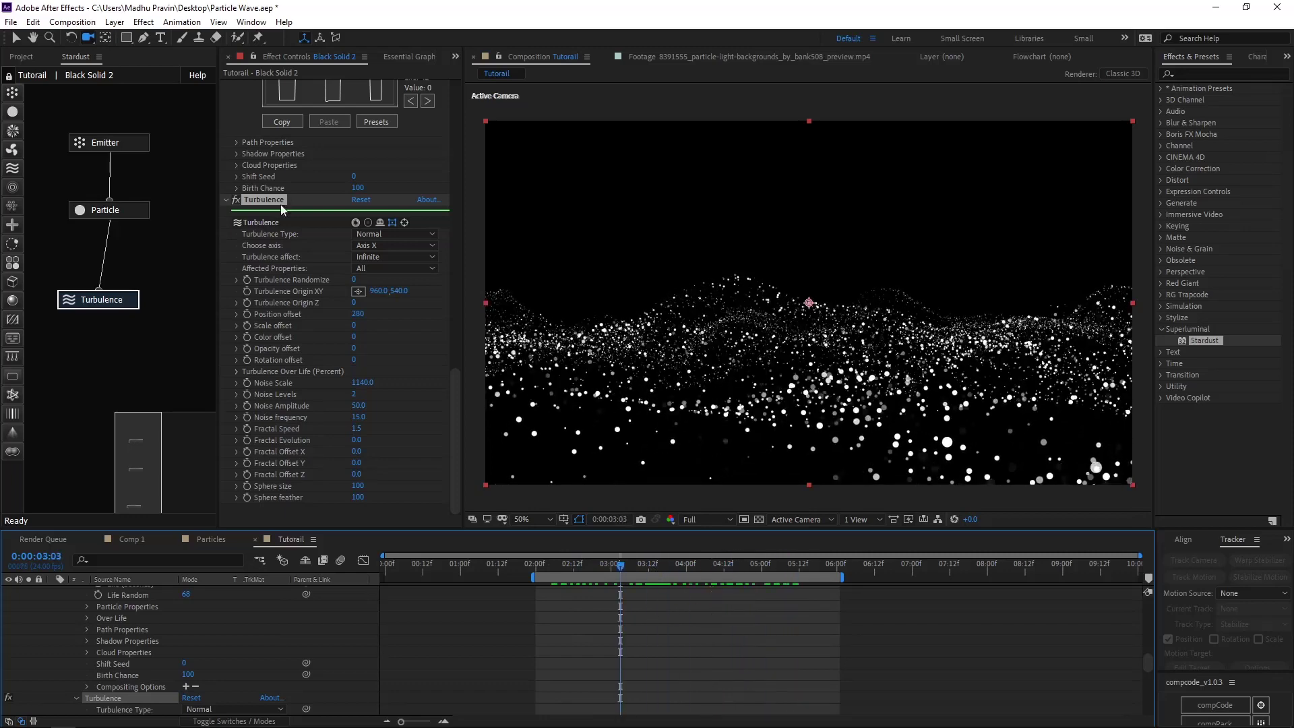
pyautogui.click(108, 209)
# Make the particles a saturated blue with Add transfer mode.
pyautogui.click(358, 245)
pyautogui.click(481, 431)
pyautogui.click(446, 386)
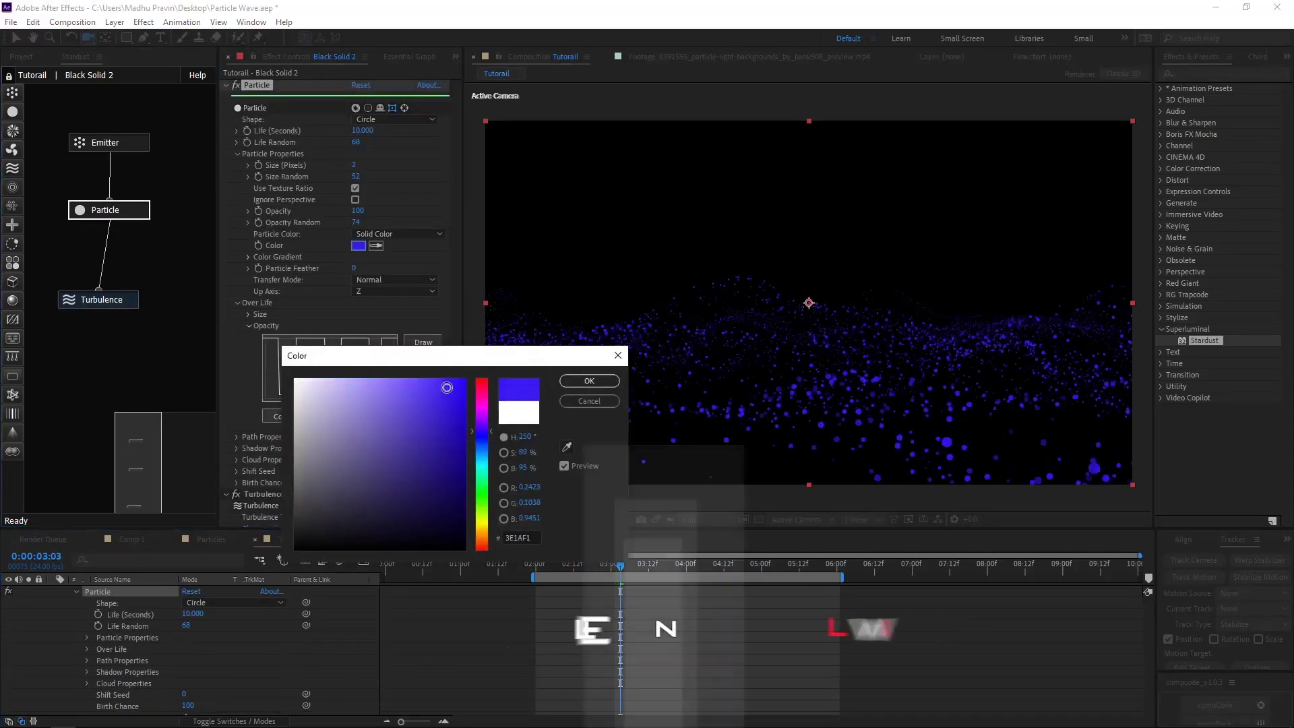
pyautogui.click(572, 382)
pyautogui.click(396, 279)
pyautogui.click(364, 313)
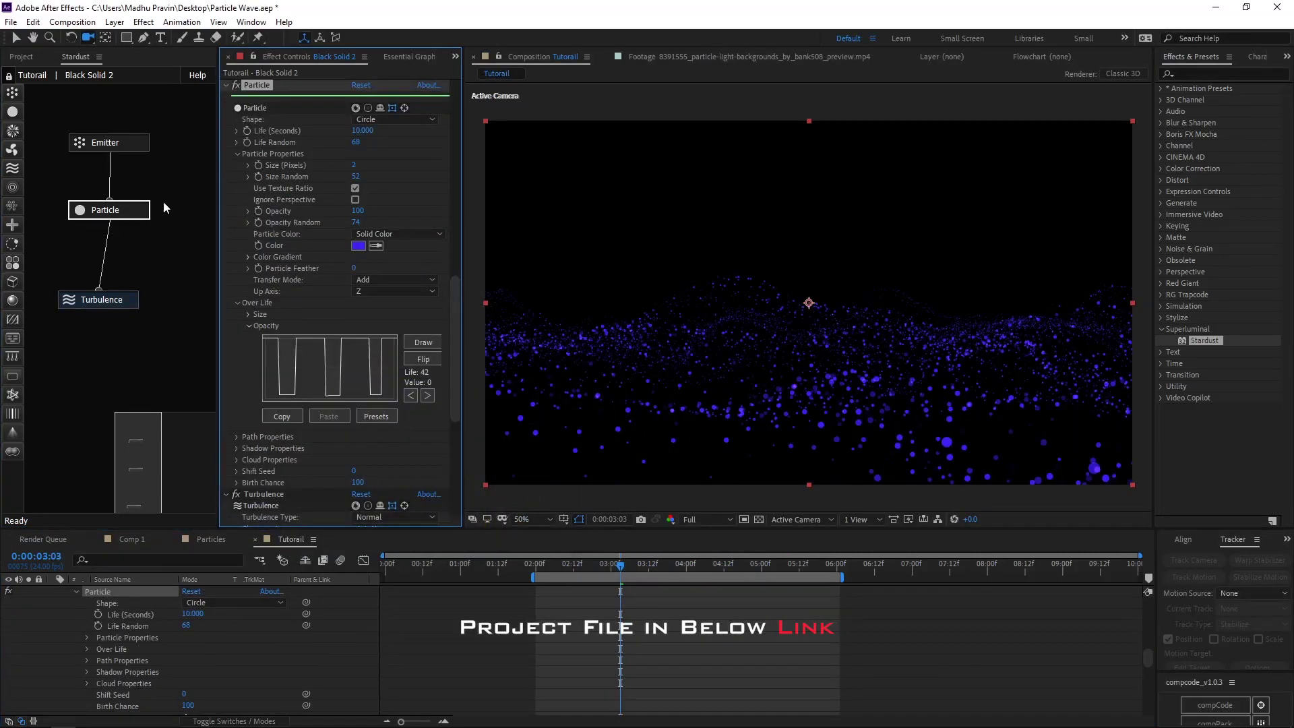
# Change the particle colour to a lighter purple-blue, 5B47F1.
pyautogui.click(108, 143)
pyautogui.scroll(-2, 272, 417)
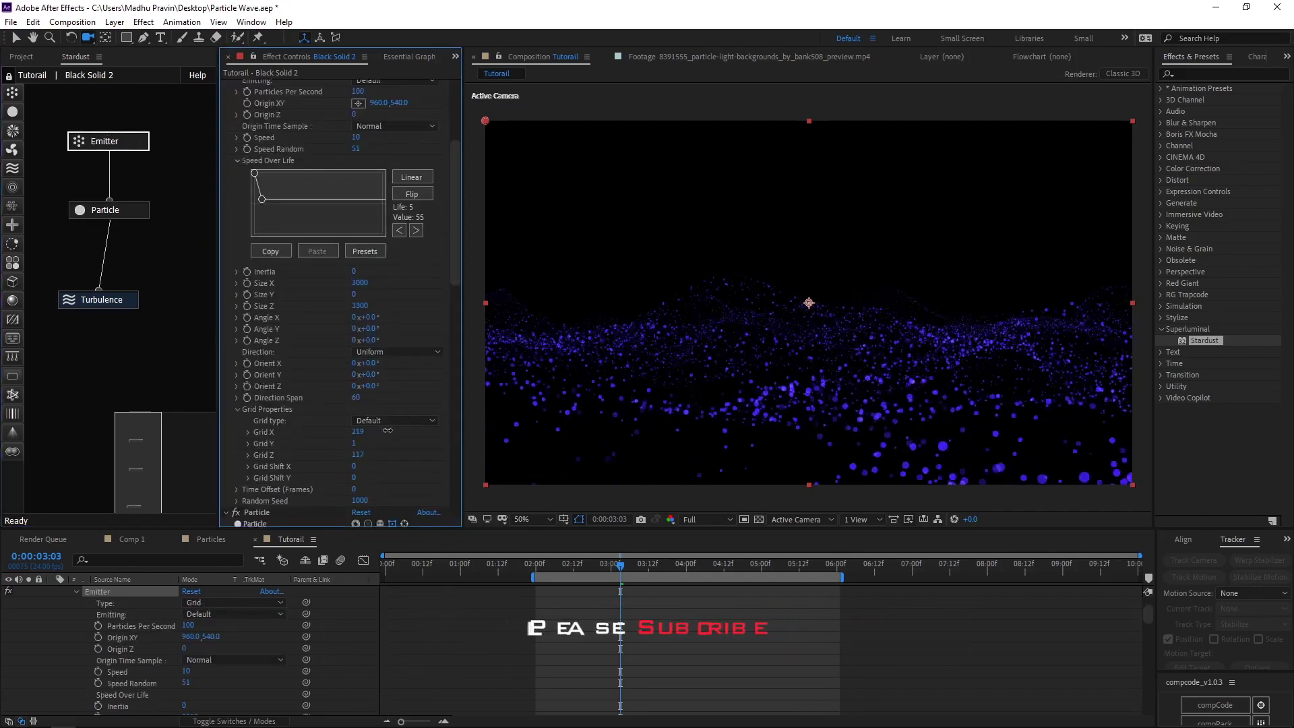
pyautogui.scroll(3, 311, 321)
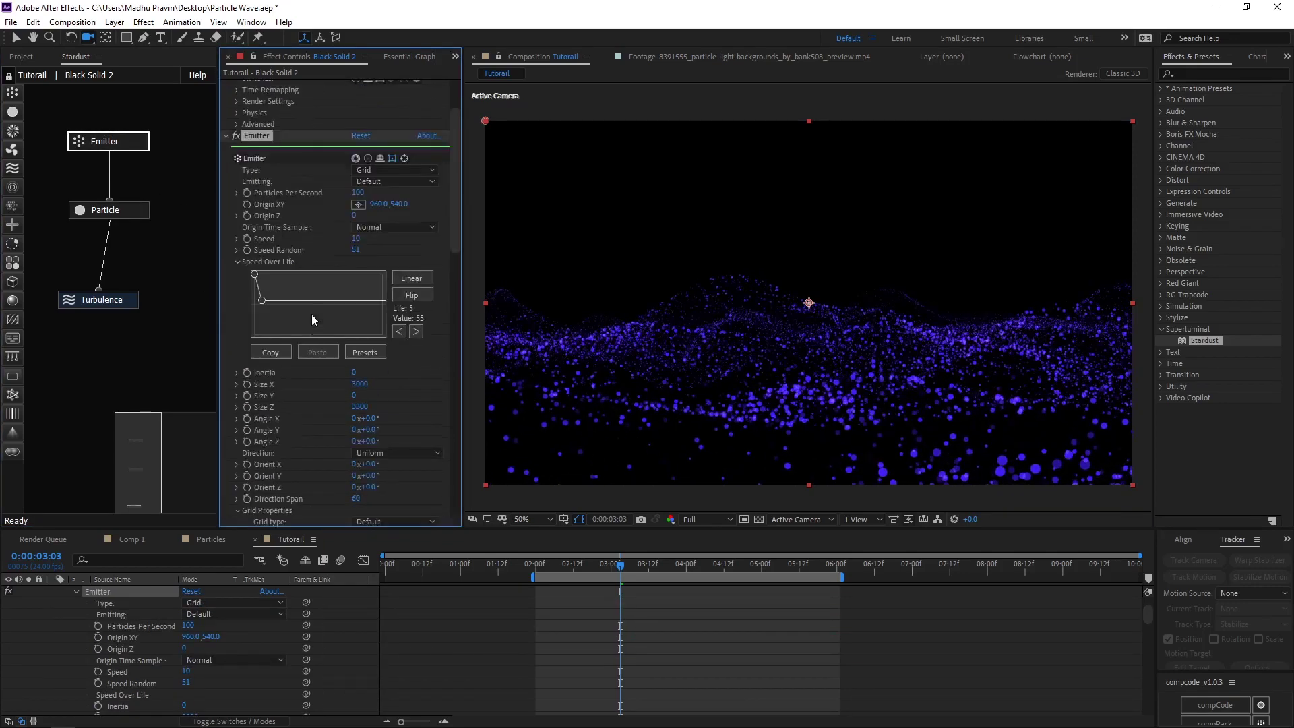
pyautogui.scroll(-5, 312, 319)
pyautogui.scroll(-5, 234, 269)
pyautogui.click(356, 432)
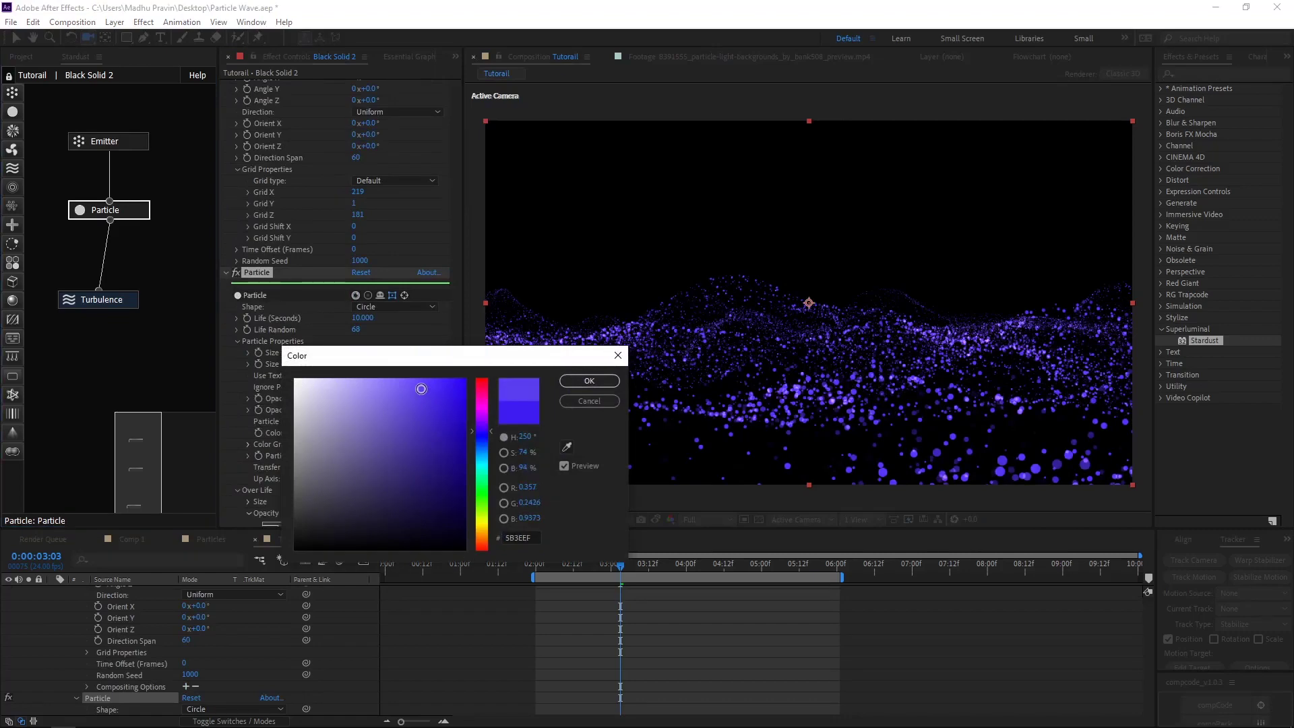
pyautogui.moveTo(477, 439); pyautogui.dragTo(476, 437)
pyautogui.click(415, 388)
pyautogui.click(589, 380)
# Preview the recoloured particles and switch the viewer to a 2 Views layout.
pyautogui.press('space')
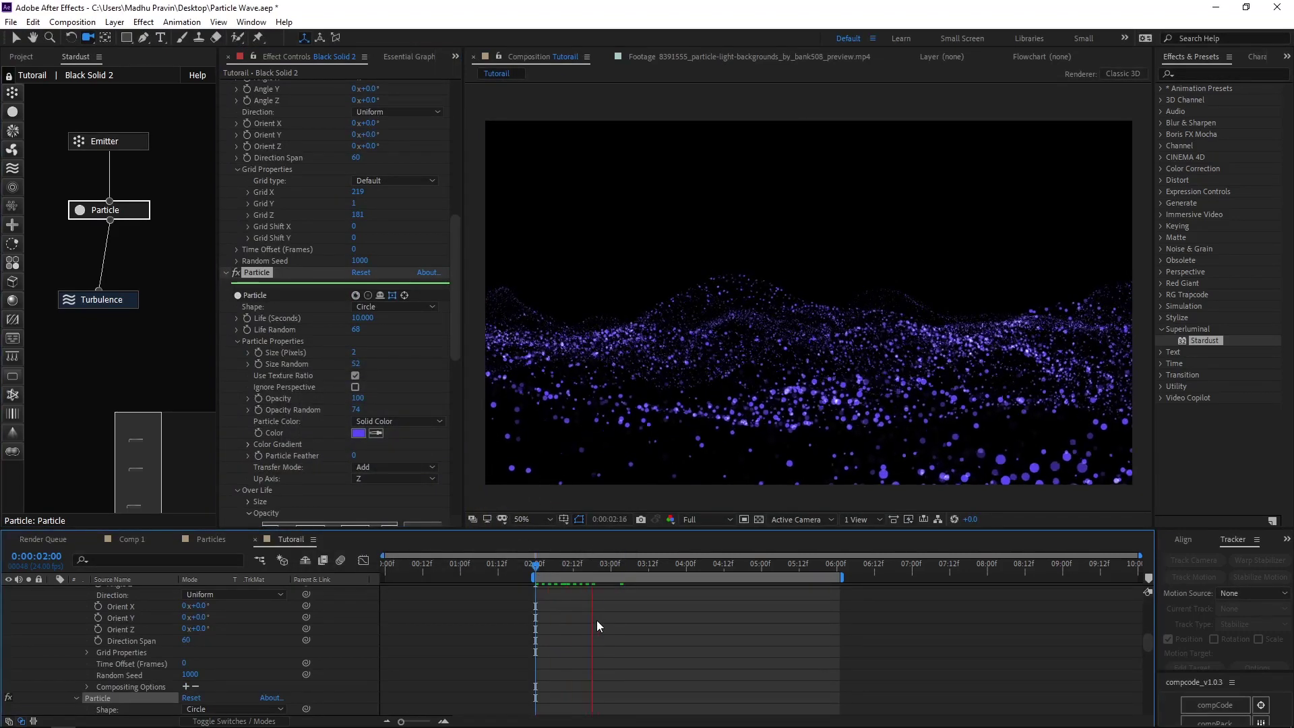
pyautogui.press('space')
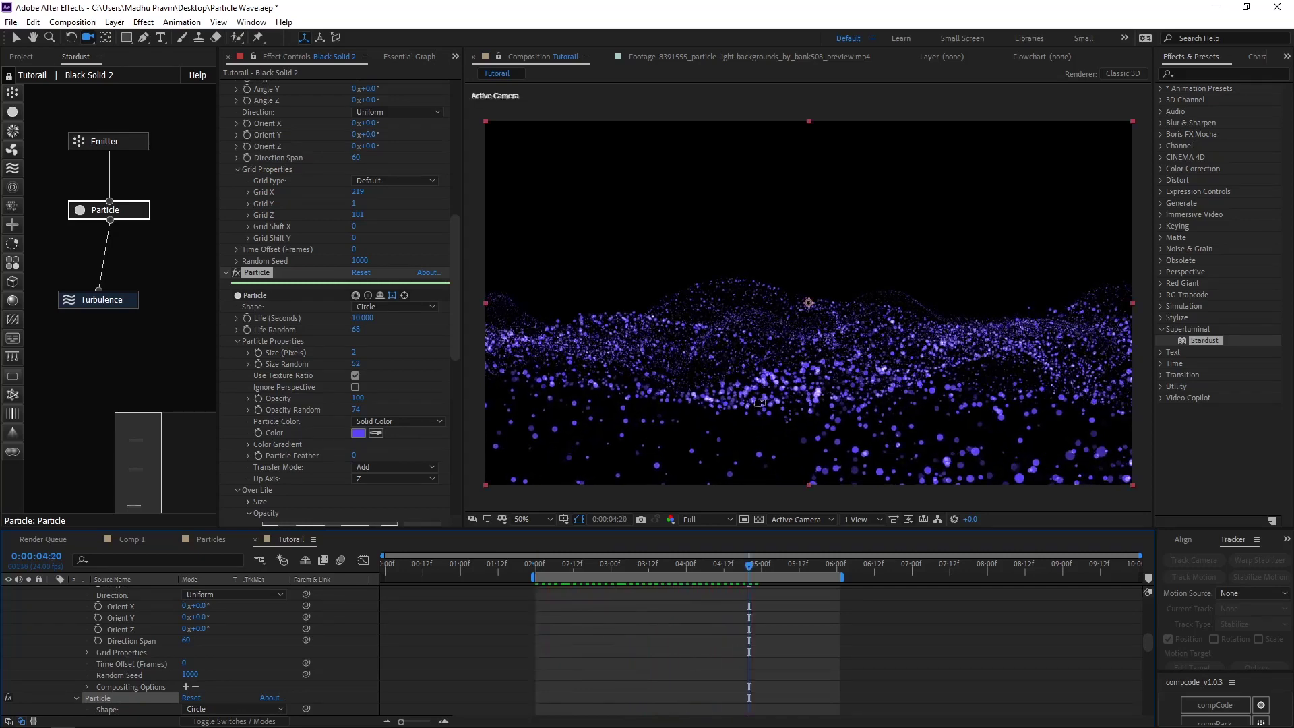
pyautogui.click(860, 520)
pyautogui.click(861, 547)
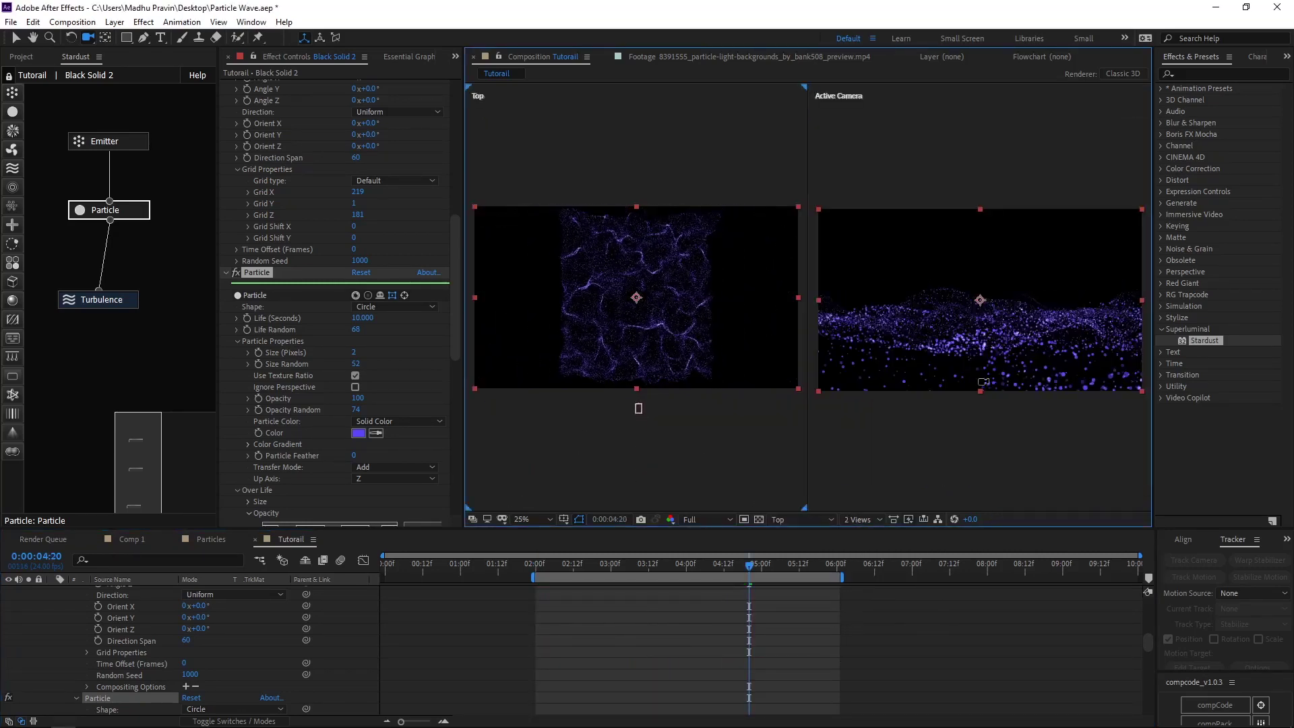
# Tweak Turbulence Position offset and set Noise Levels to 3.
pyautogui.click(108, 300)
pyautogui.scroll(-5, 313, 455)
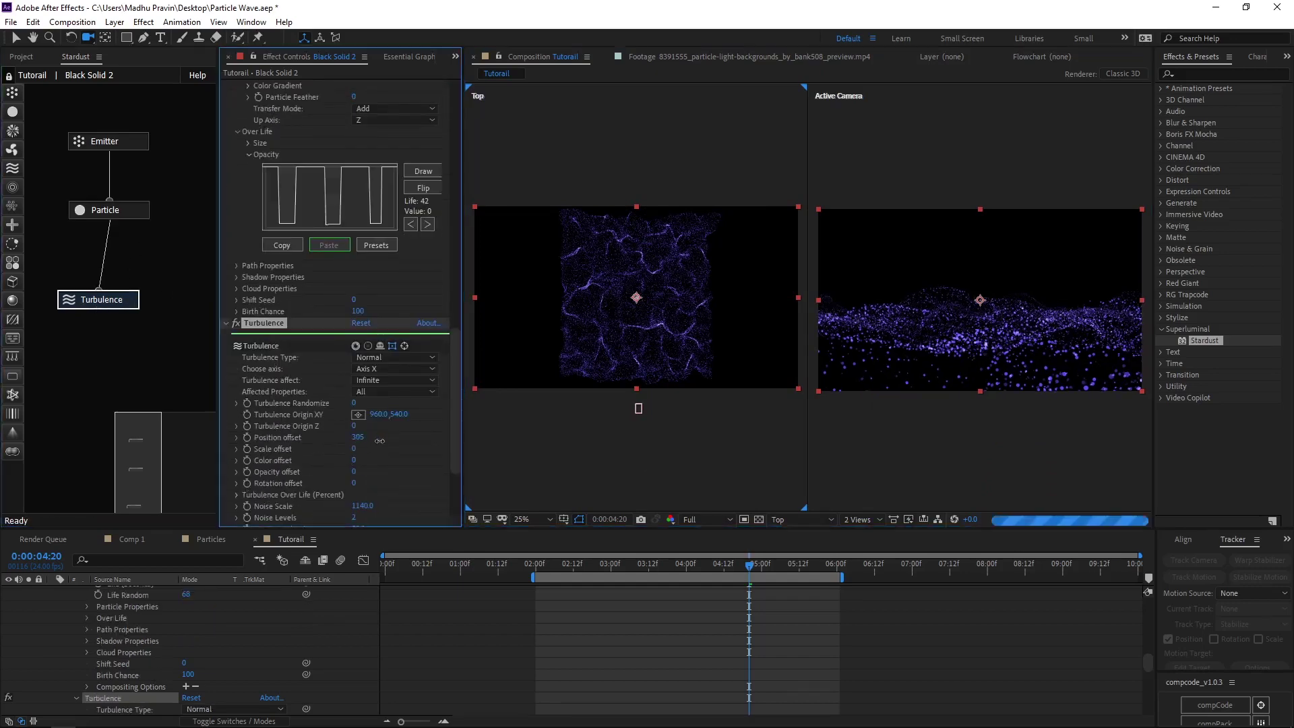
pyautogui.moveTo(396, 441); pyautogui.dragTo(389, 441)
pyautogui.scroll(-2, 369, 472)
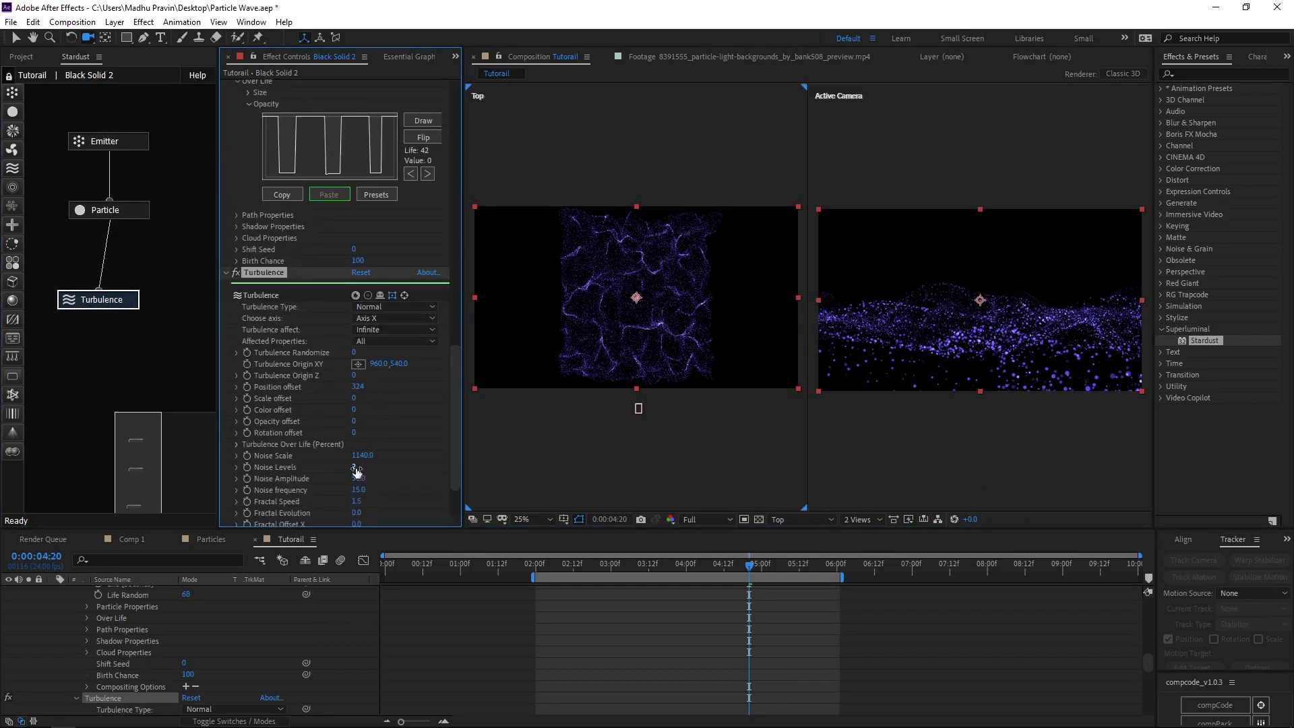
pyautogui.press('Return')
# Lower Noise Scale to 1097 and Noise Levels to 2, then preview in a single view.
pyautogui.moveTo(367, 456)
pyautogui.mouseDown()
pyautogui.moveTo(461, 457)
pyautogui.moveTo(881, 523)
pyautogui.mouseUp()
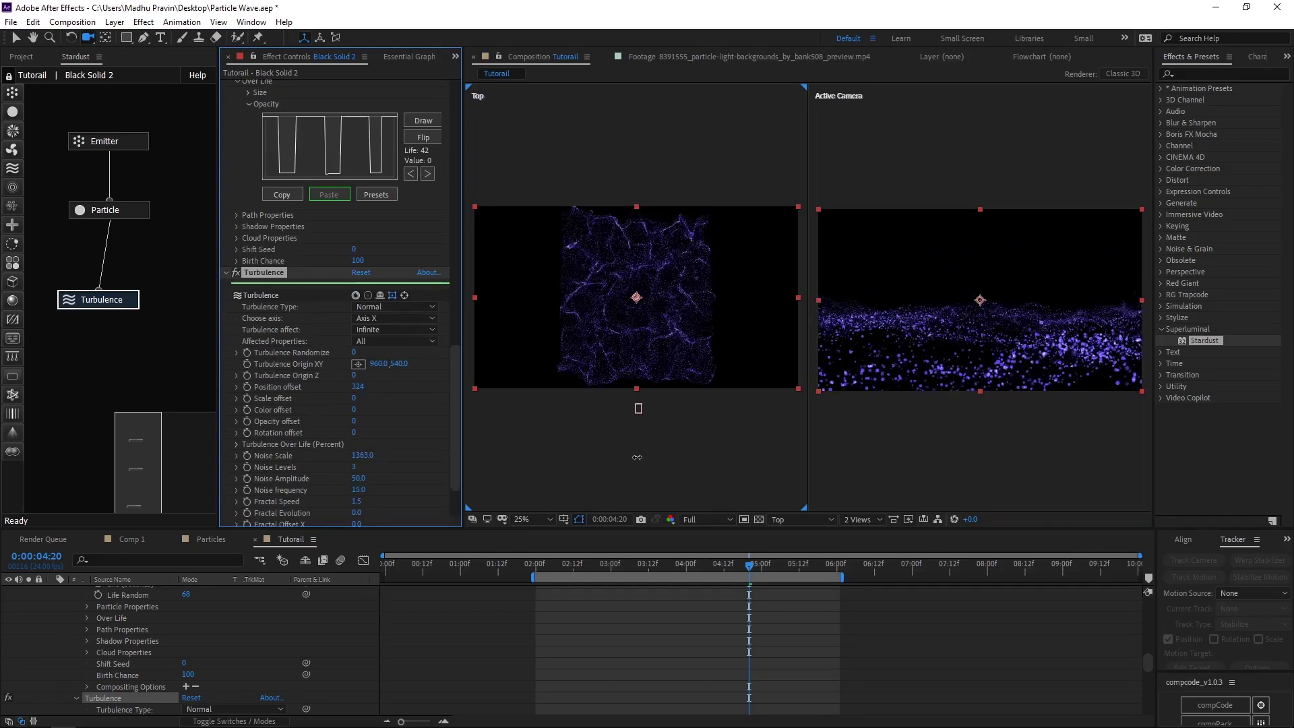
pyautogui.click(880, 519)
pyautogui.click(869, 507)
pyautogui.moveTo(357, 455); pyautogui.dragTo(243, 450)
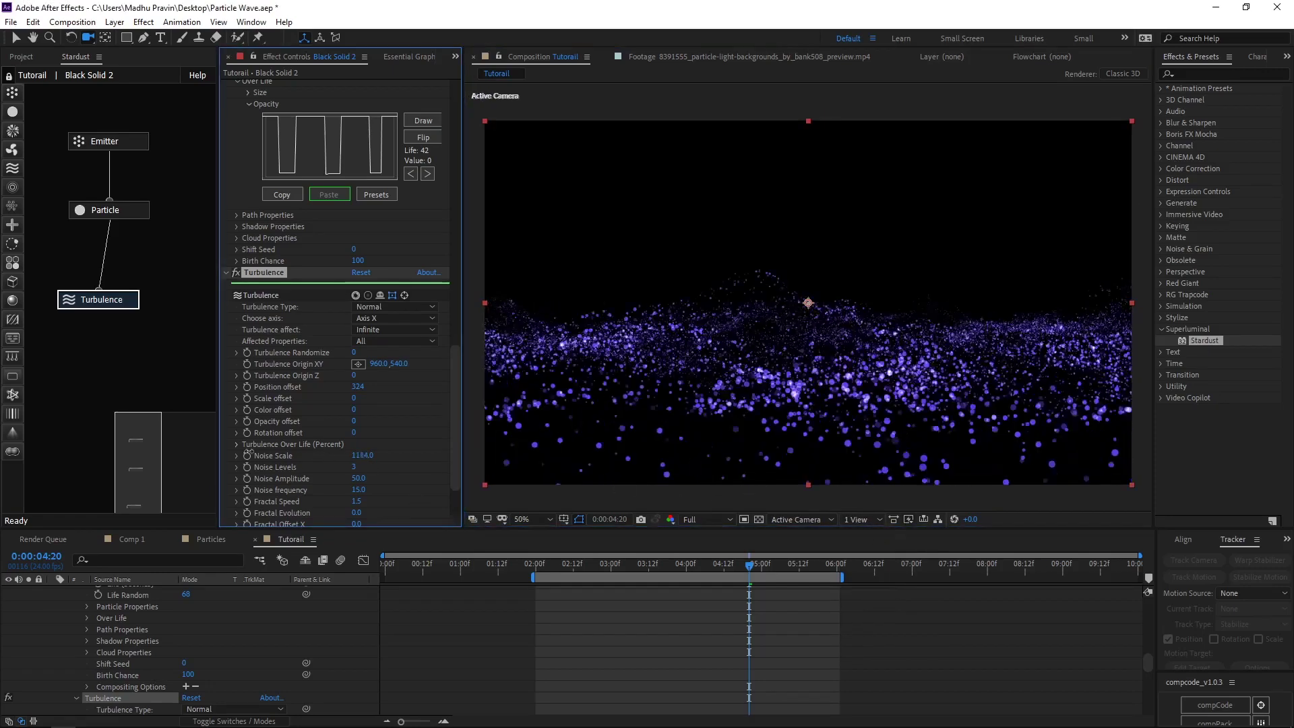
pyautogui.write('2')
pyautogui.press('Return')
pyautogui.click(633, 606)
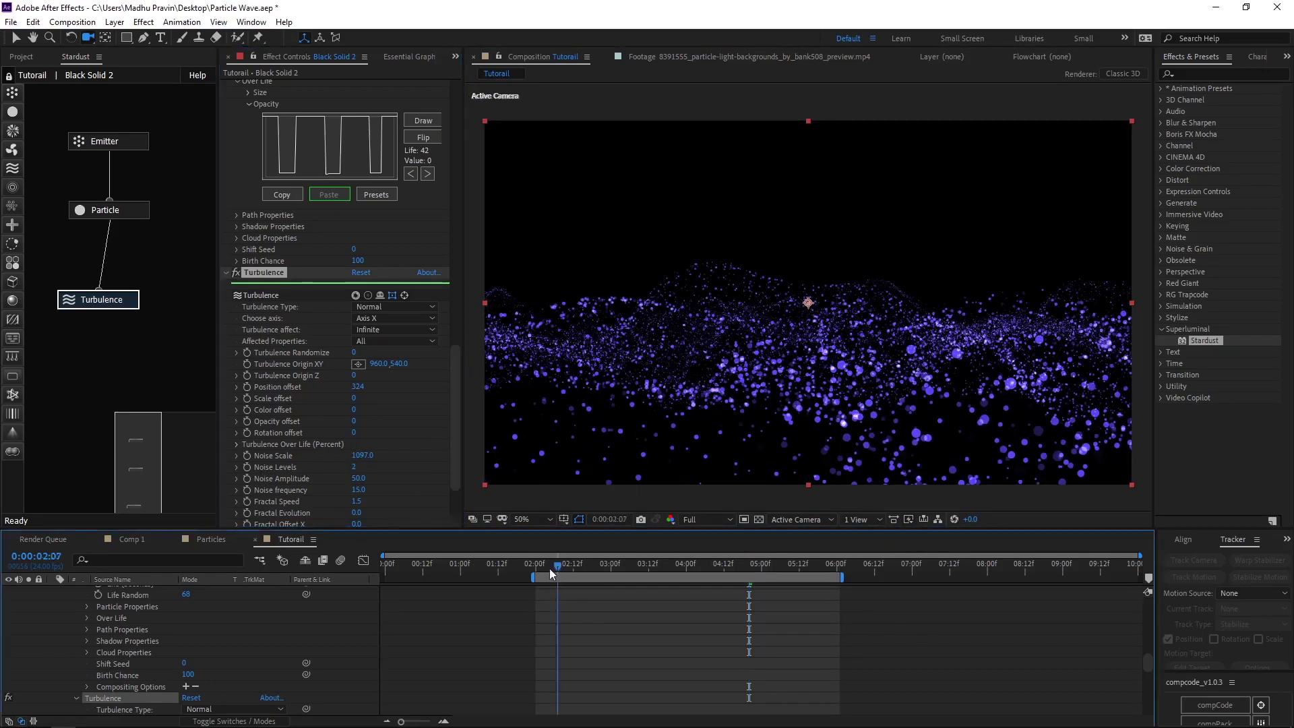
pyautogui.press('space')
# Keyframe Camera 1's Position at 2:00 with Z at -2129.5.
pyautogui.scroll(10, 68, 609)
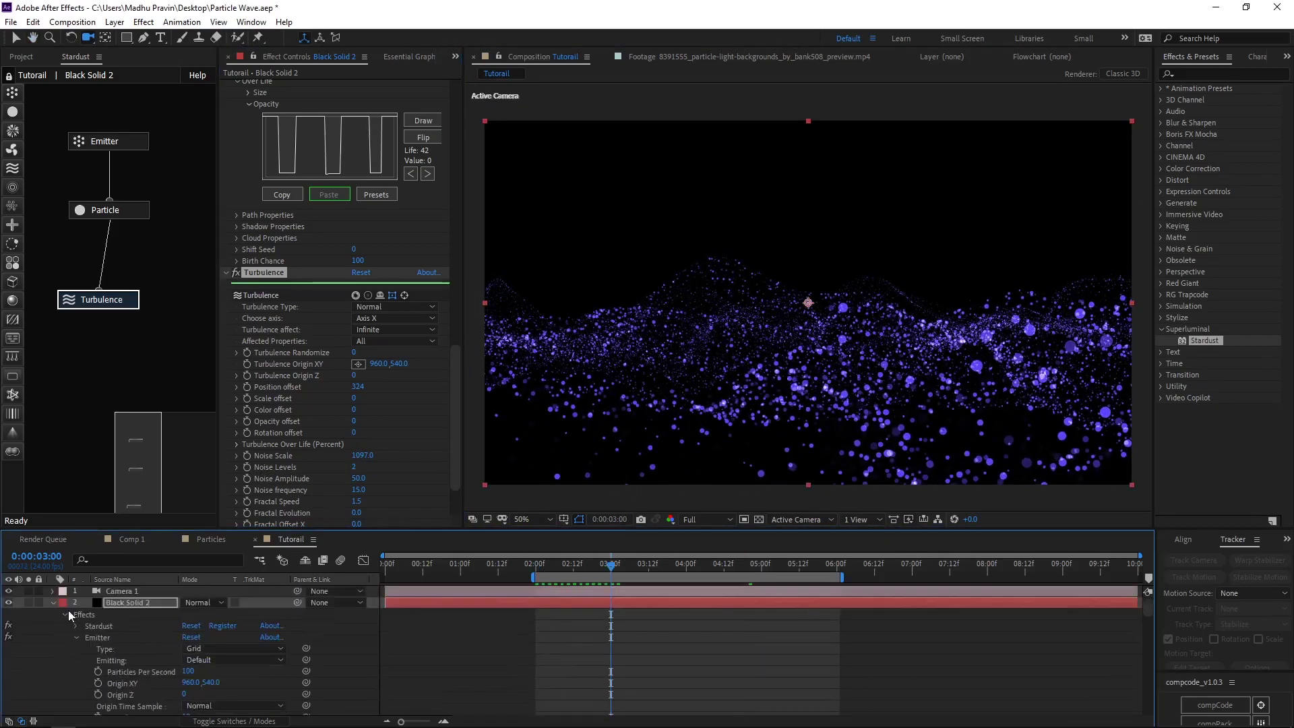
pyautogui.click(105, 591)
pyautogui.press('p')
pyautogui.press('space')
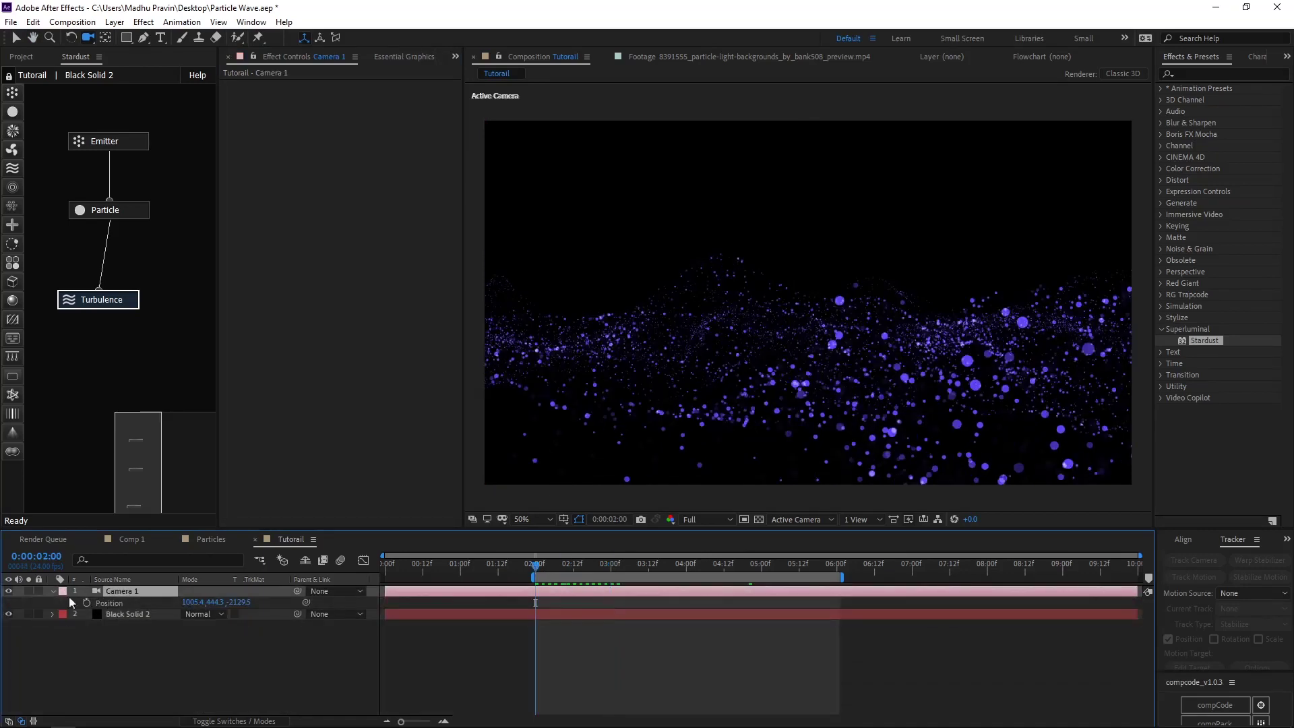
pyautogui.click(858, 519)
pyautogui.click(876, 594)
# Move the camera forward to Z -1346.3 at 6:00 and preview the move.
pyautogui.hotkey('shift', 'End')
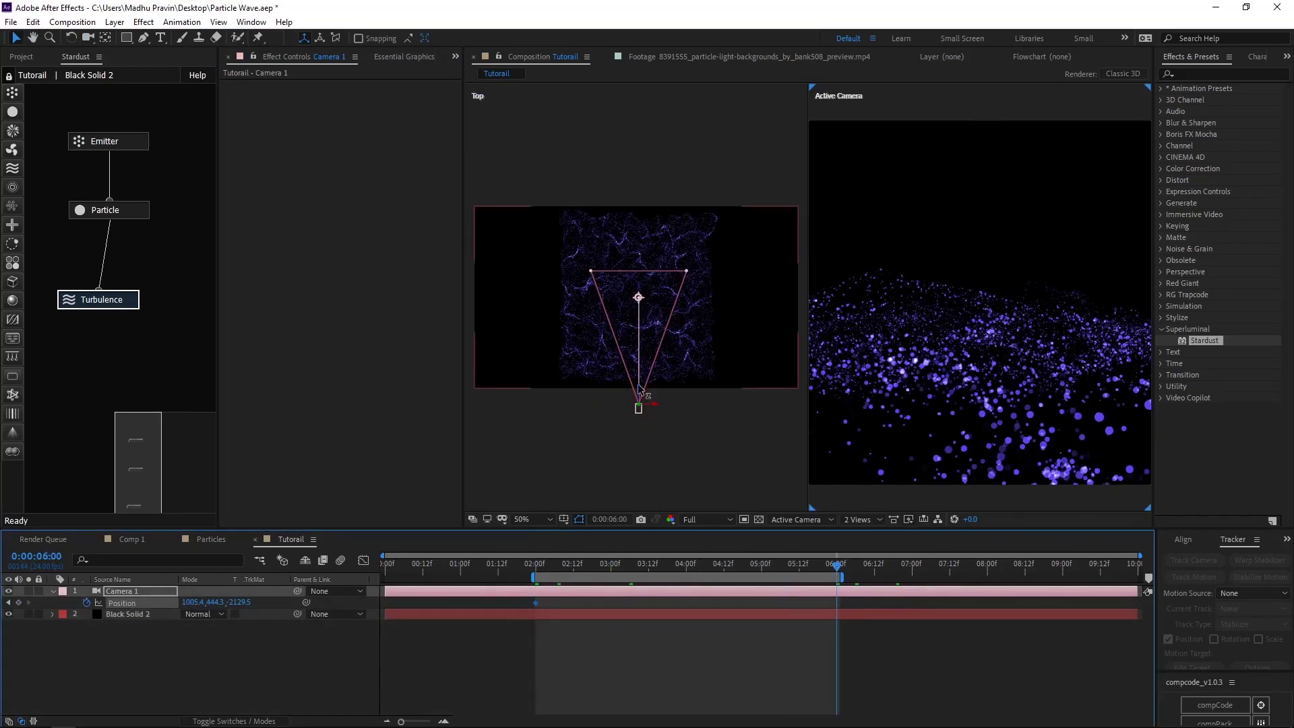
pyautogui.moveTo(640, 403); pyautogui.dragTo(642, 350)
pyautogui.click(859, 519)
pyautogui.click(870, 543)
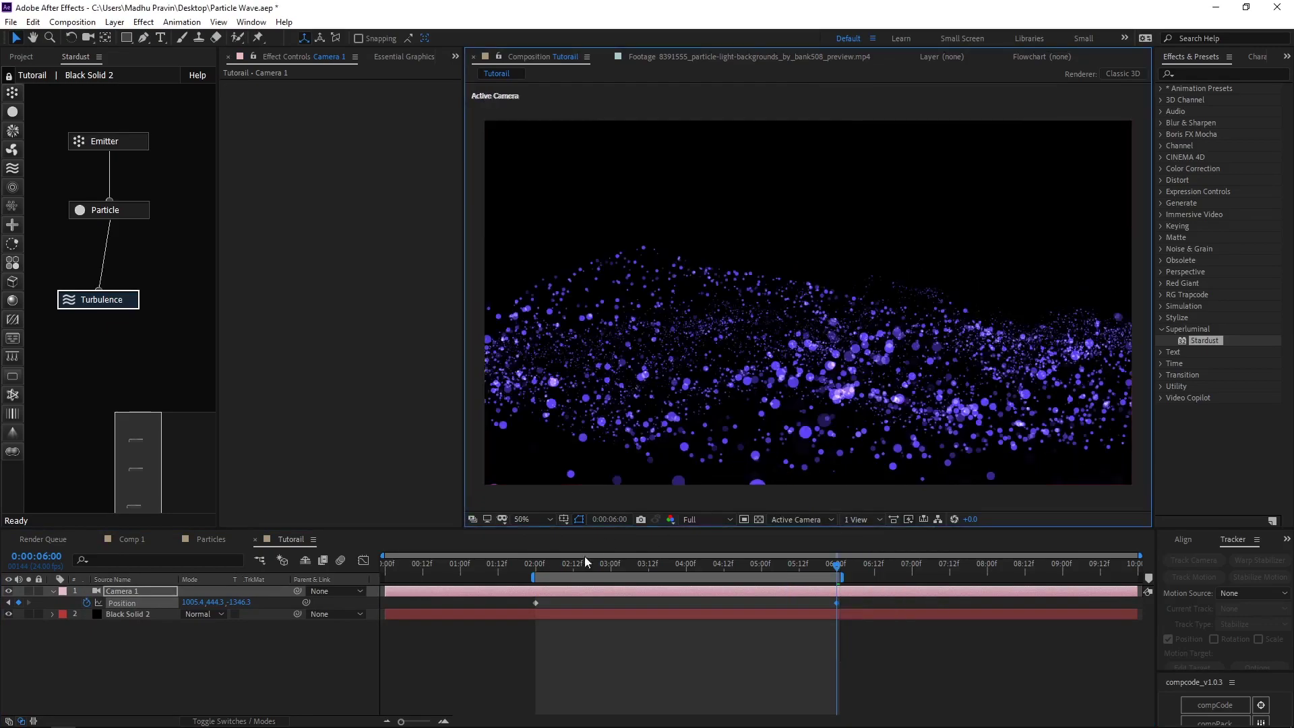
pyautogui.hotkey('shift', 'Home')
pyautogui.press('space')
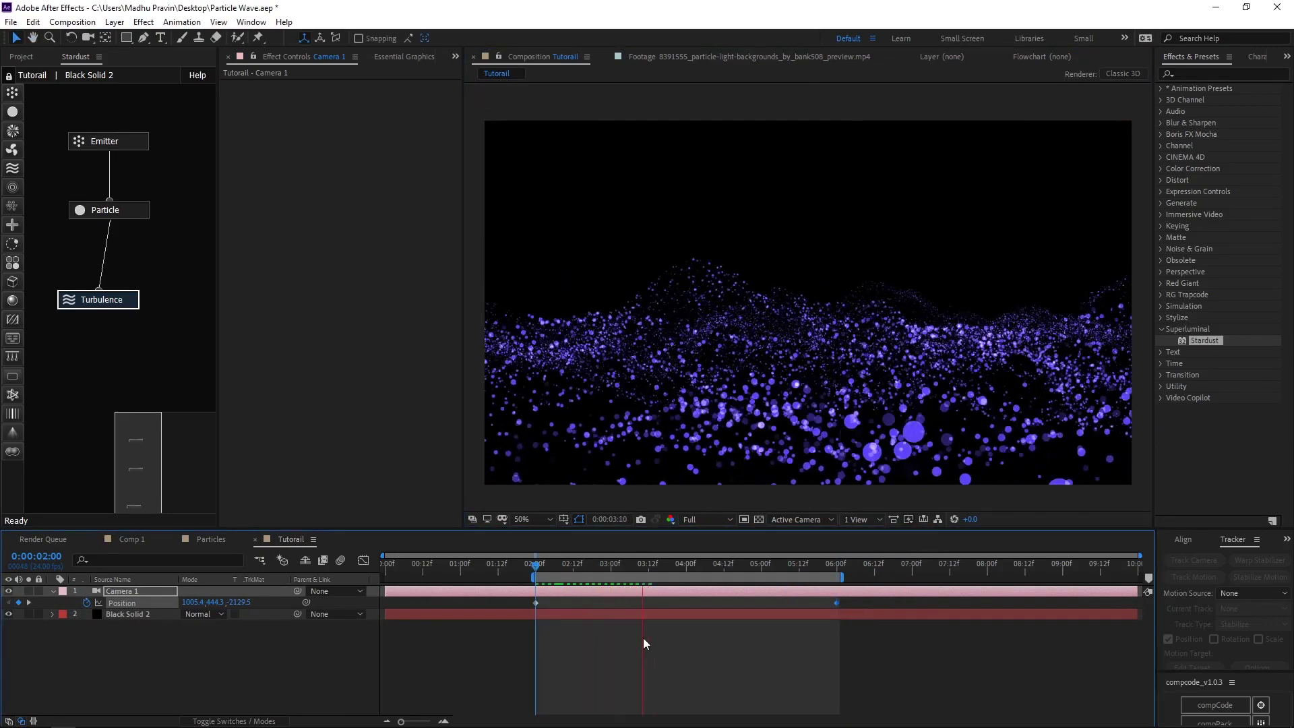
pyautogui.click(123, 307)
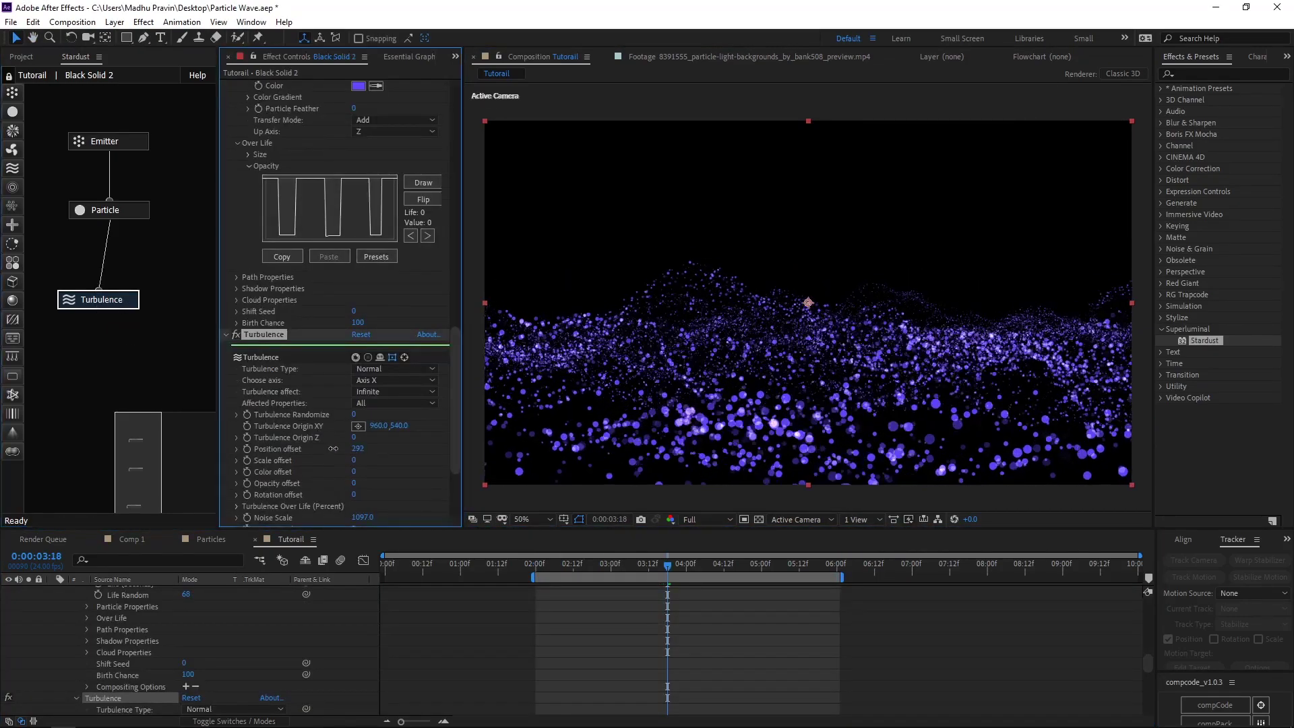
# Set Fractal Evolution to 0.2 and raise the turbulence Position offset, undoing a stray Noise Scale change.
pyautogui.moveTo(358, 448)
pyautogui.mouseDown()
pyautogui.moveTo(321, 448)
pyautogui.moveTo(357, 427)
pyautogui.mouseUp()
pyautogui.scroll(-3, 354, 433)
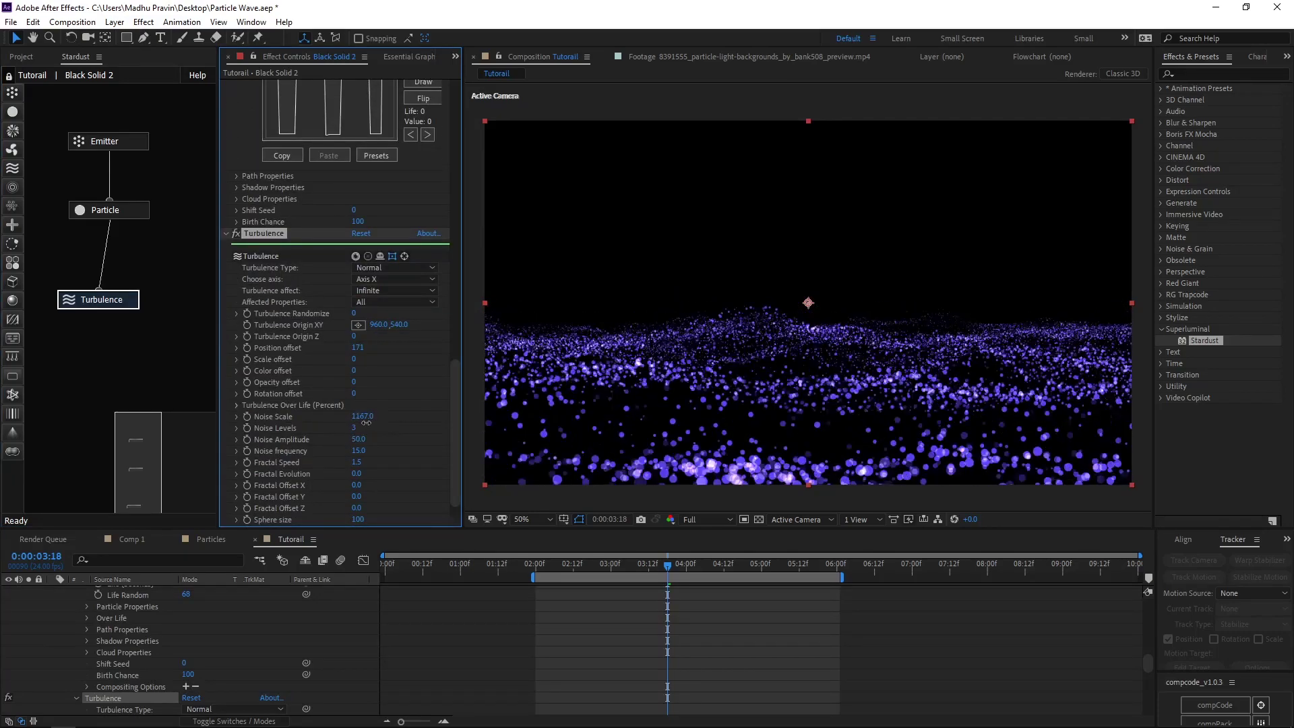
pyautogui.hotkey('ctrl', 'z')
pyautogui.moveTo(356, 347); pyautogui.dragTo(381, 347)
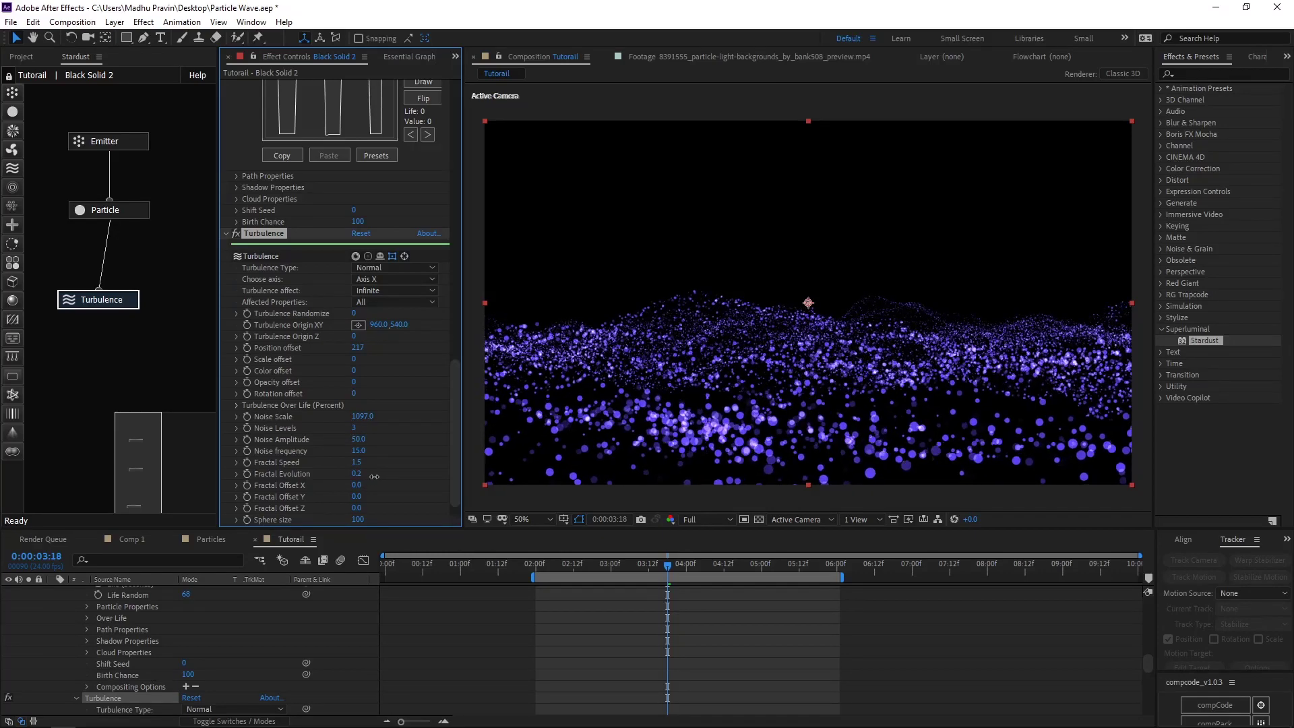
# Check the emitter Speed and set Particle Feather to 35.
pyautogui.click(111, 141)
pyautogui.click(360, 188)
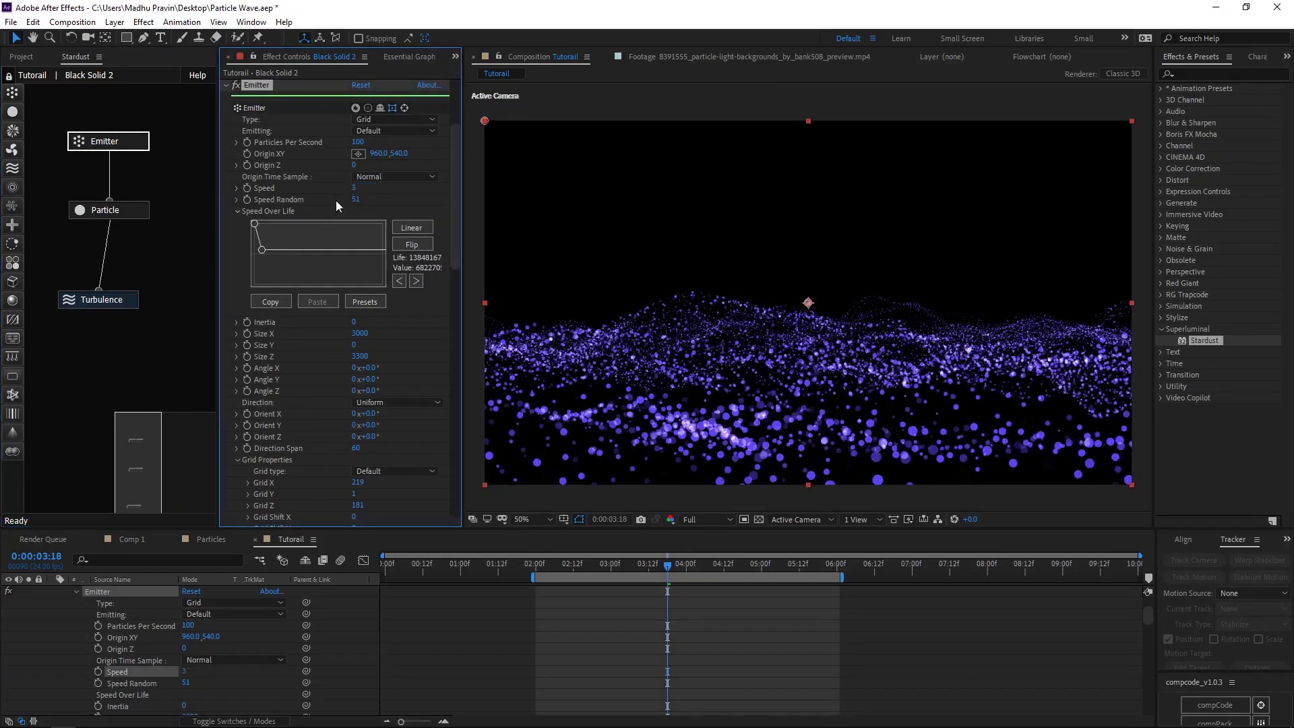
pyautogui.scroll(-8, 281, 369)
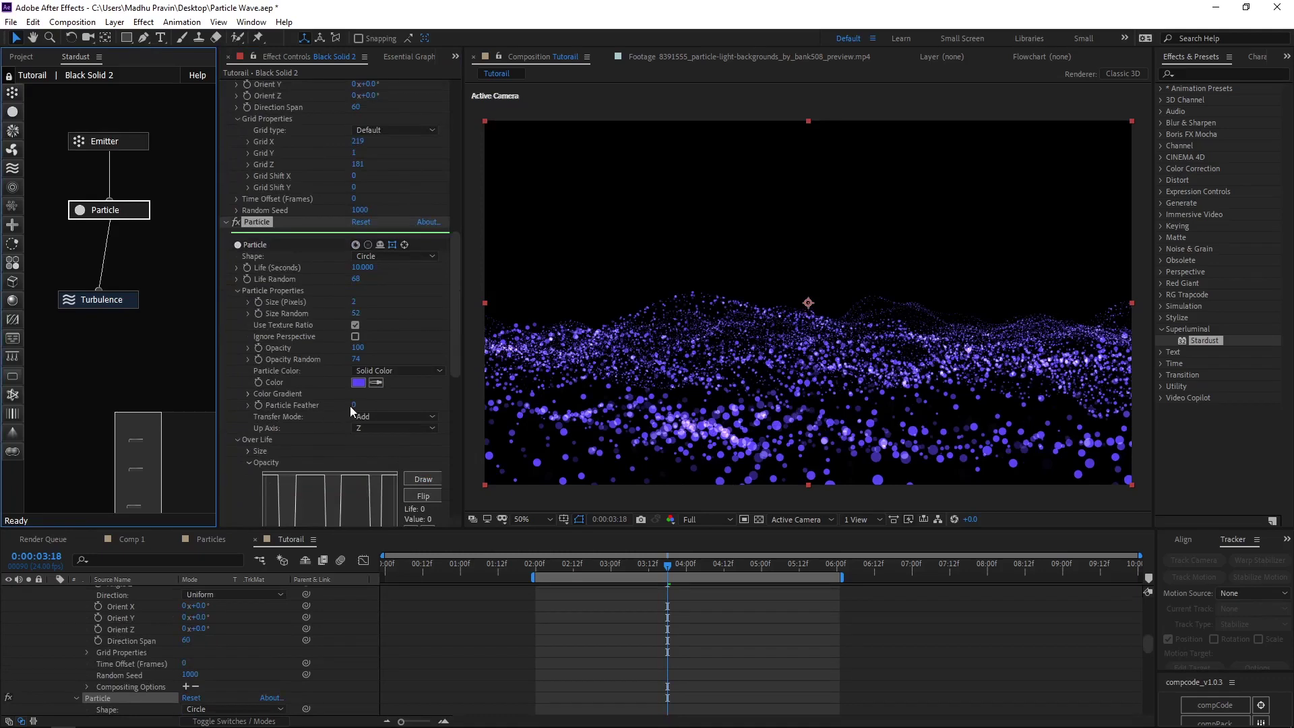
pyautogui.moveTo(352, 405); pyautogui.dragTo(374, 407)
# Preview the softened particle wave from 2:00.
pyautogui.click(605, 610)
pyautogui.press('space')
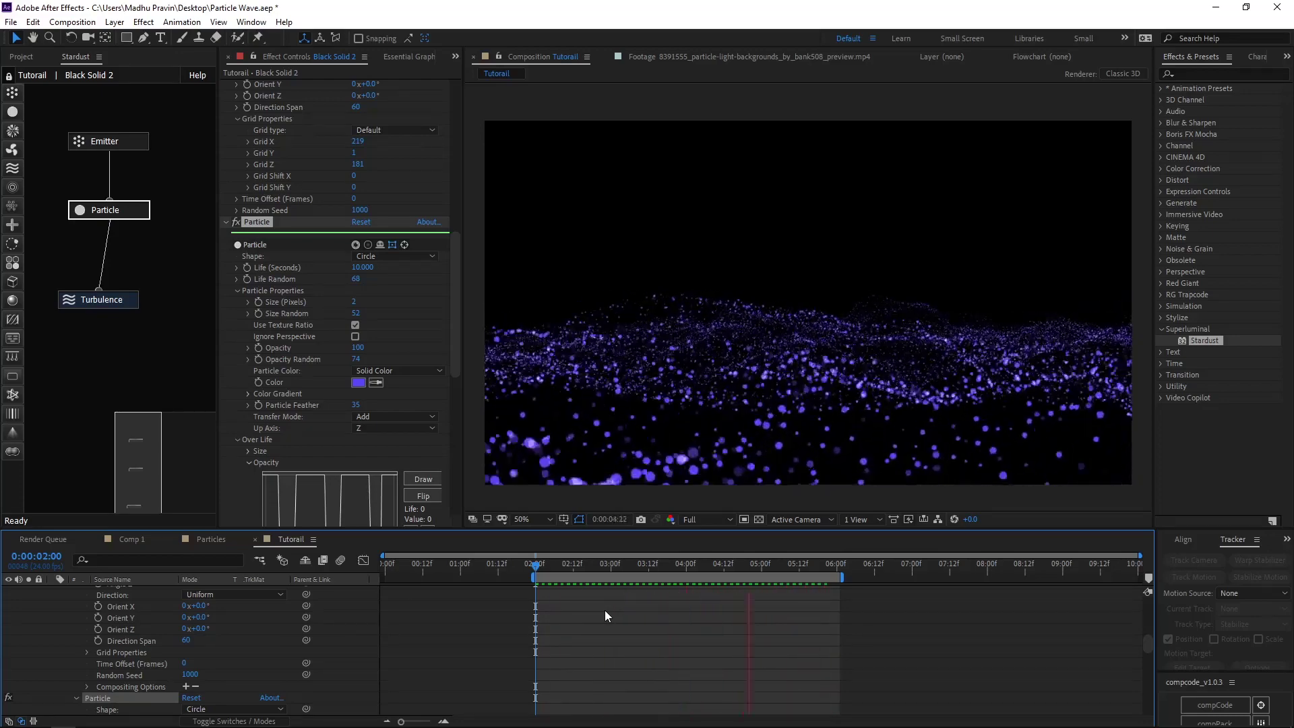
pyautogui.press('space')
# Set the turbulence Position offset to 263 and preview the wave.
pyautogui.click(101, 299)
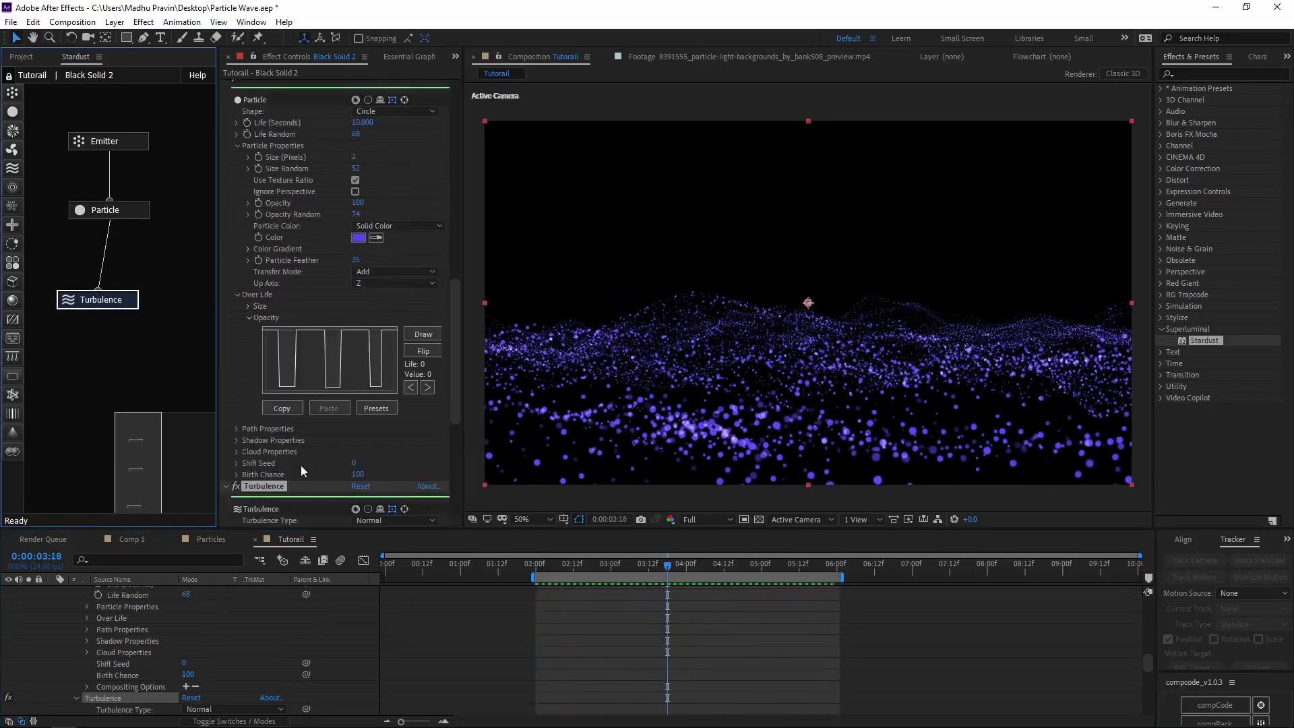
pyautogui.scroll(-5, 301, 465)
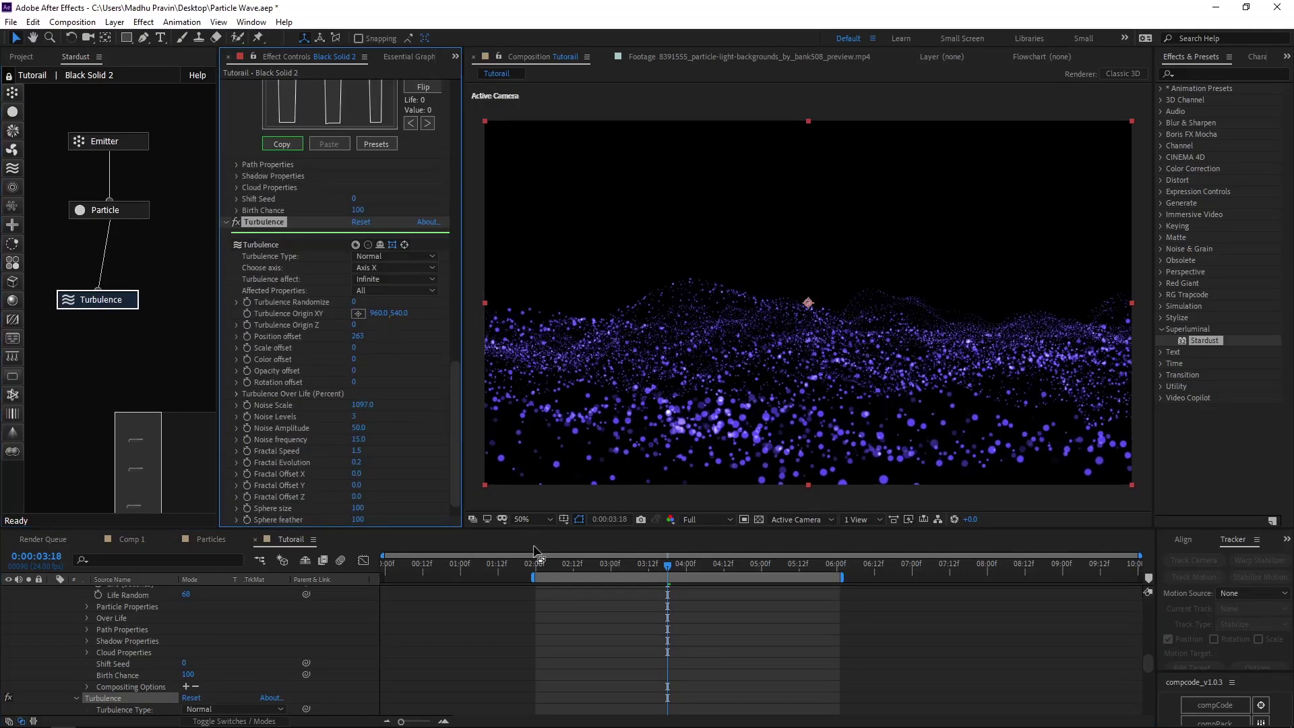
pyautogui.press('space')
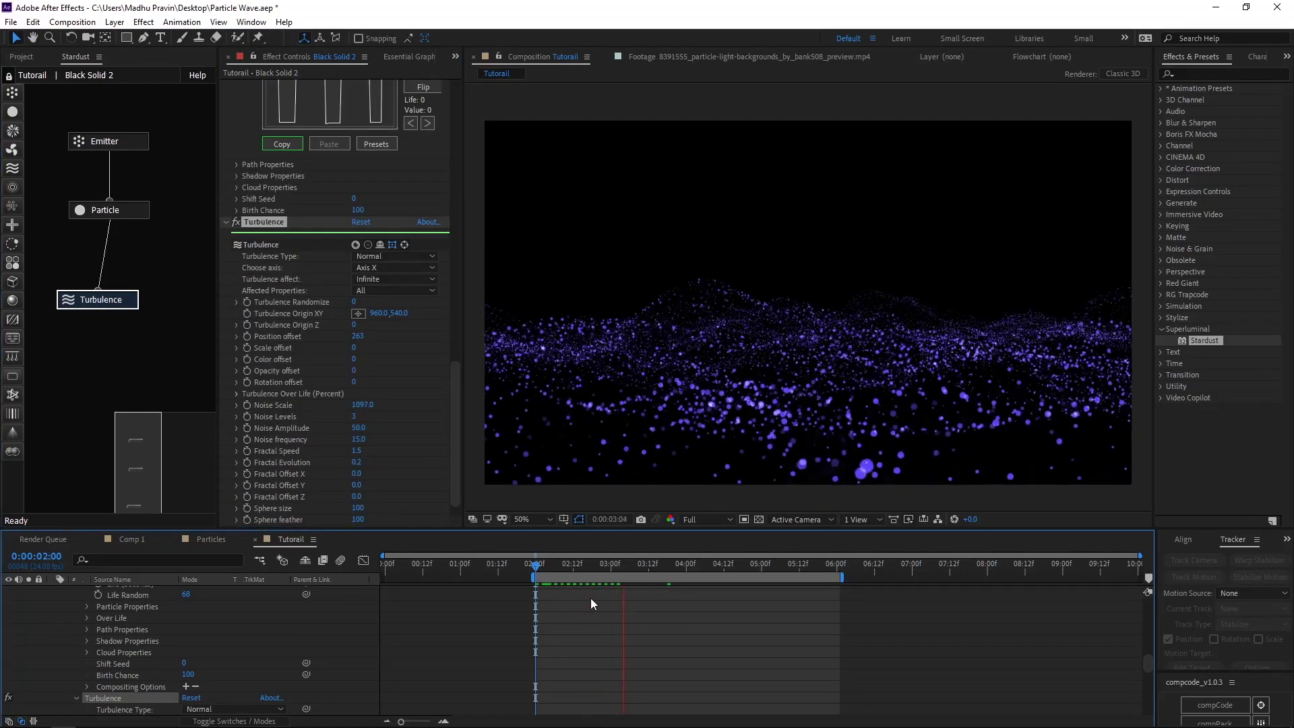
pyautogui.press('space')
# Switch the opacity-over-life curve to linear zigzag points and preview the fading.
pyautogui.scroll(2, 322, 303)
pyautogui.scroll(1, 322, 298)
pyautogui.scroll(1, 290, 259)
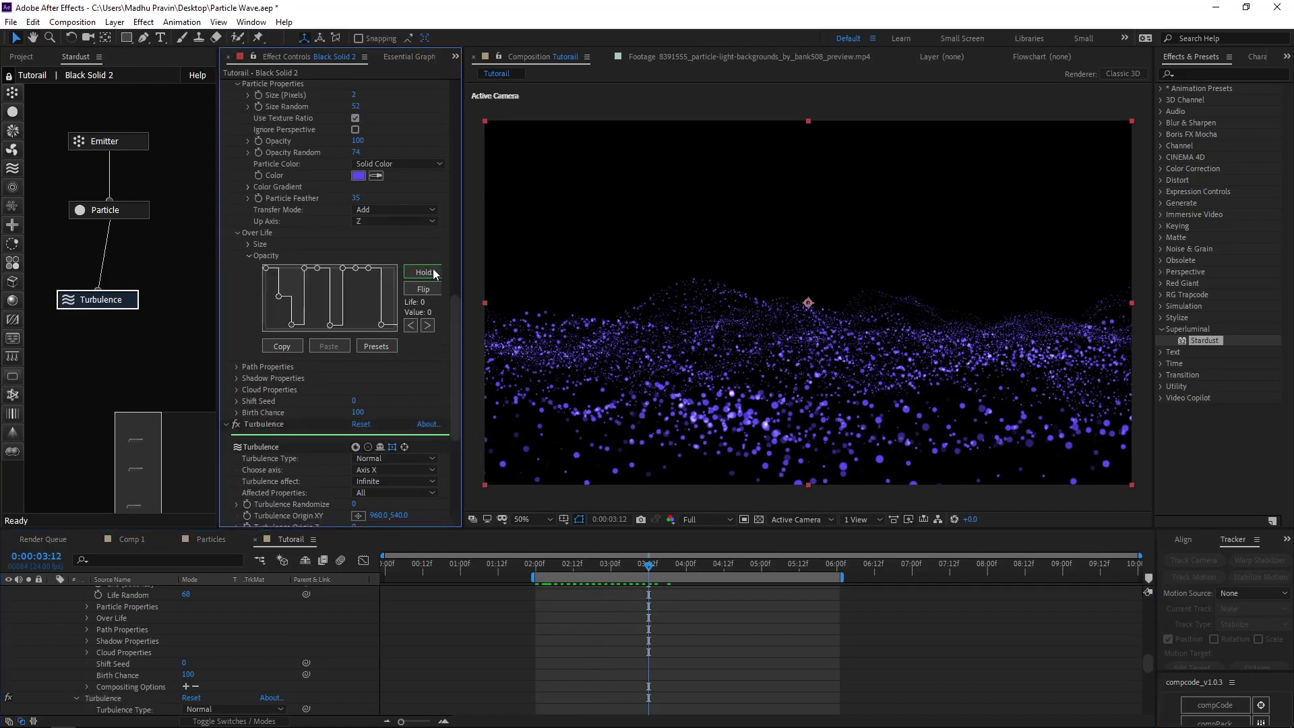
pyautogui.click(422, 272)
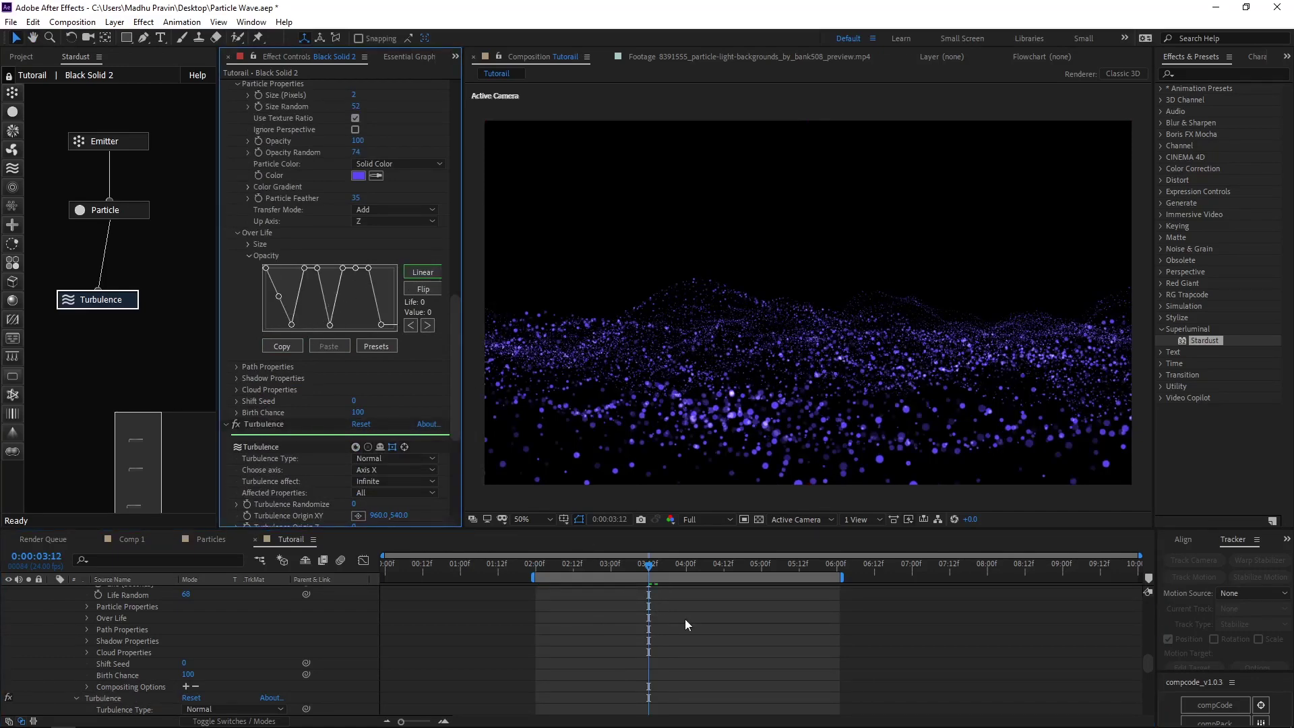
pyautogui.press('space')
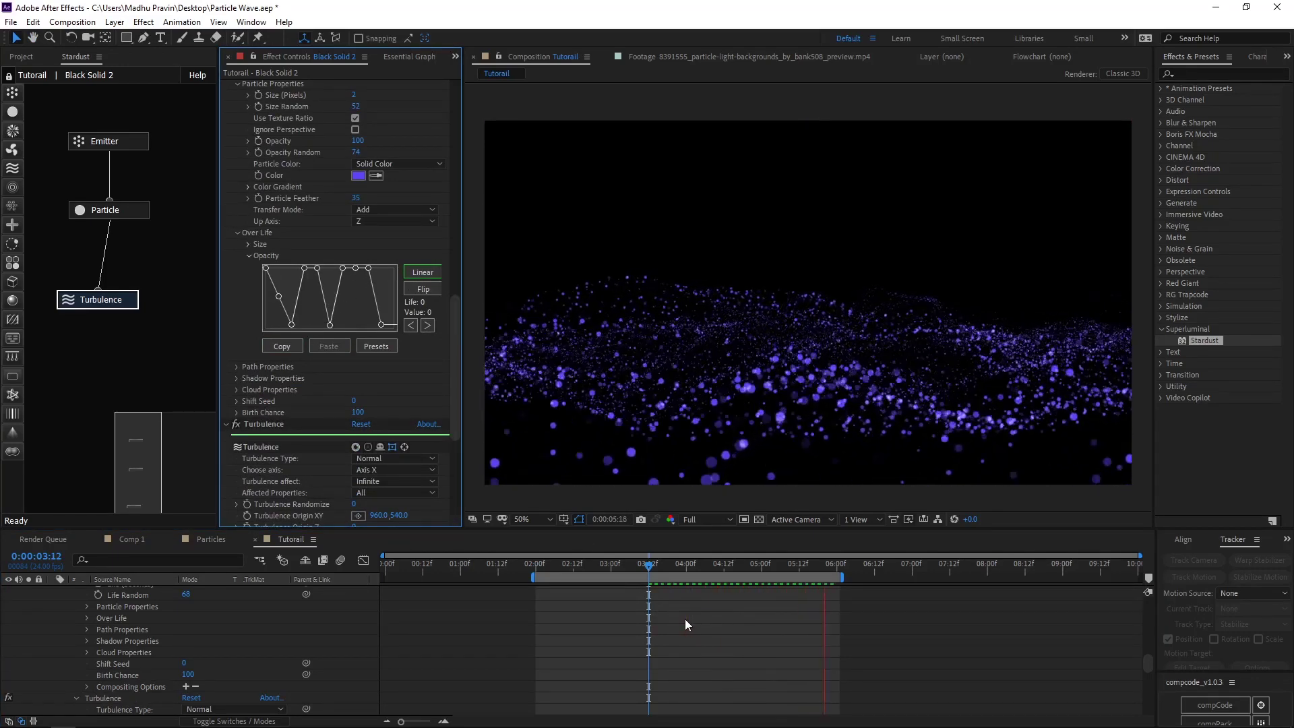
pyautogui.press('space')
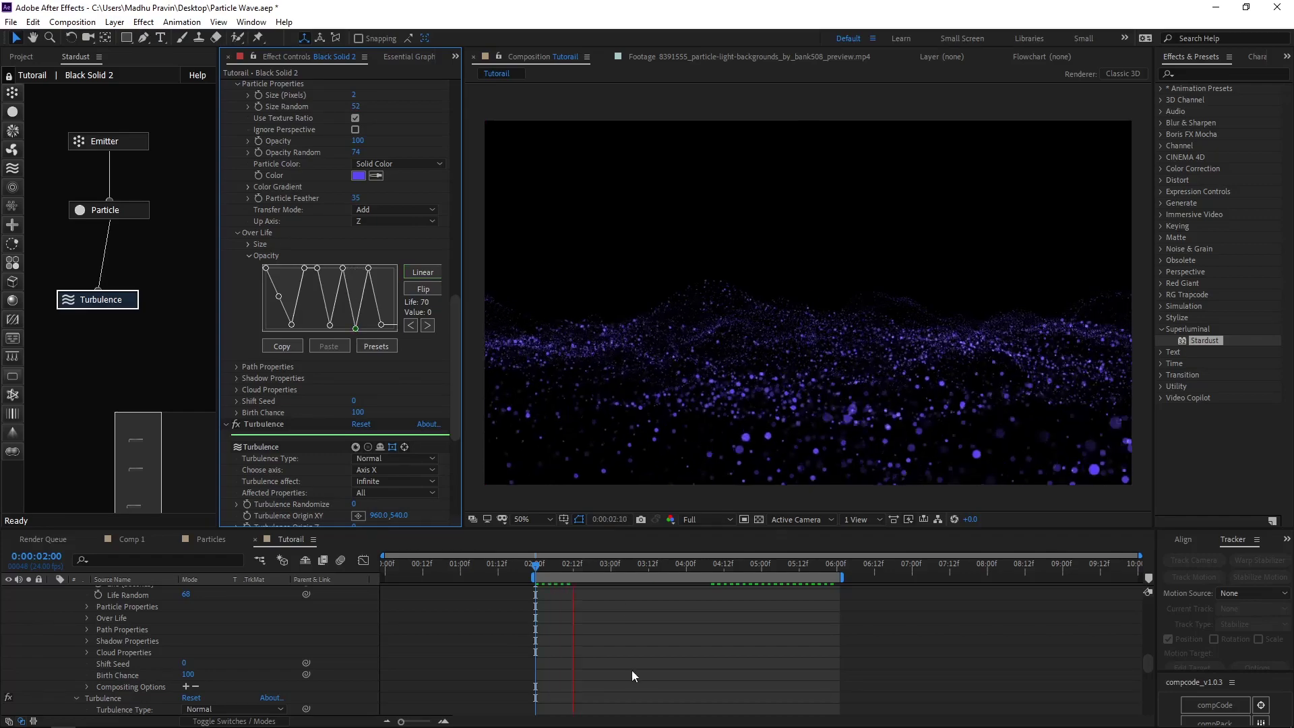
# Raise the emitter grid to Grid X 289 and Grid Z 274.
pyautogui.click(102, 141)
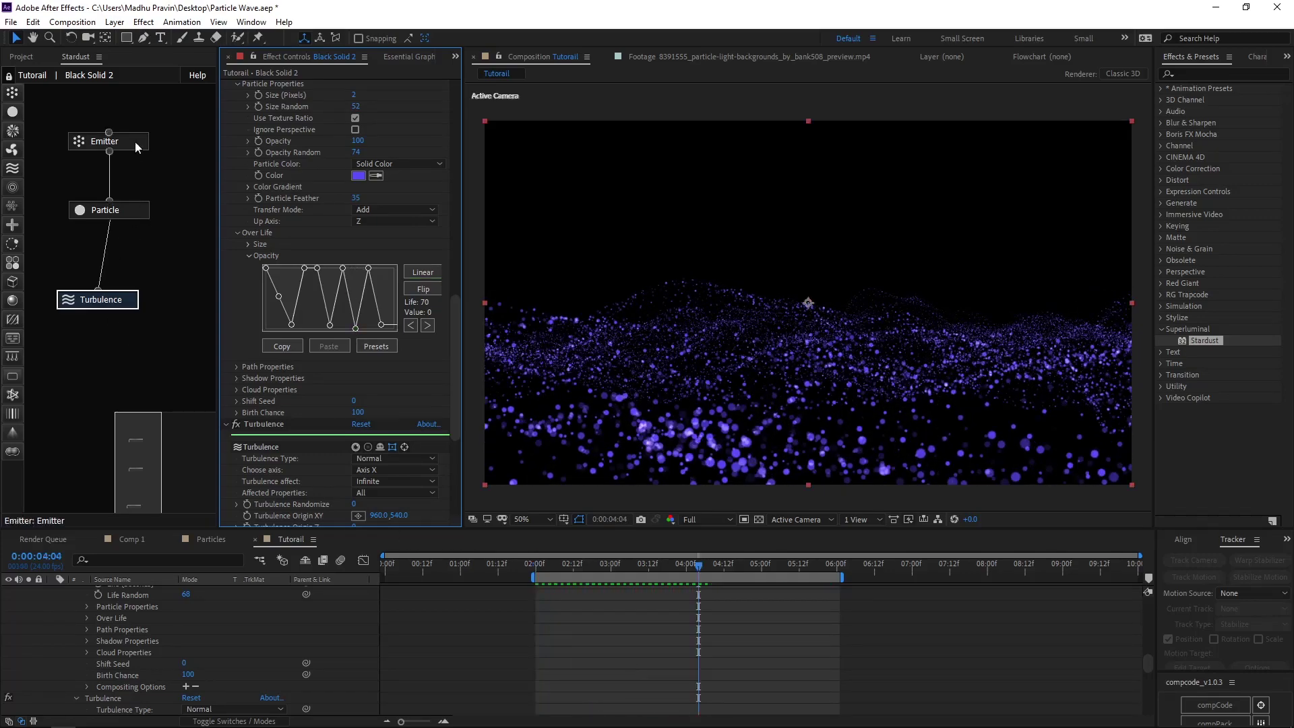
pyautogui.moveTo(405, 436); pyautogui.dragTo(407, 436)
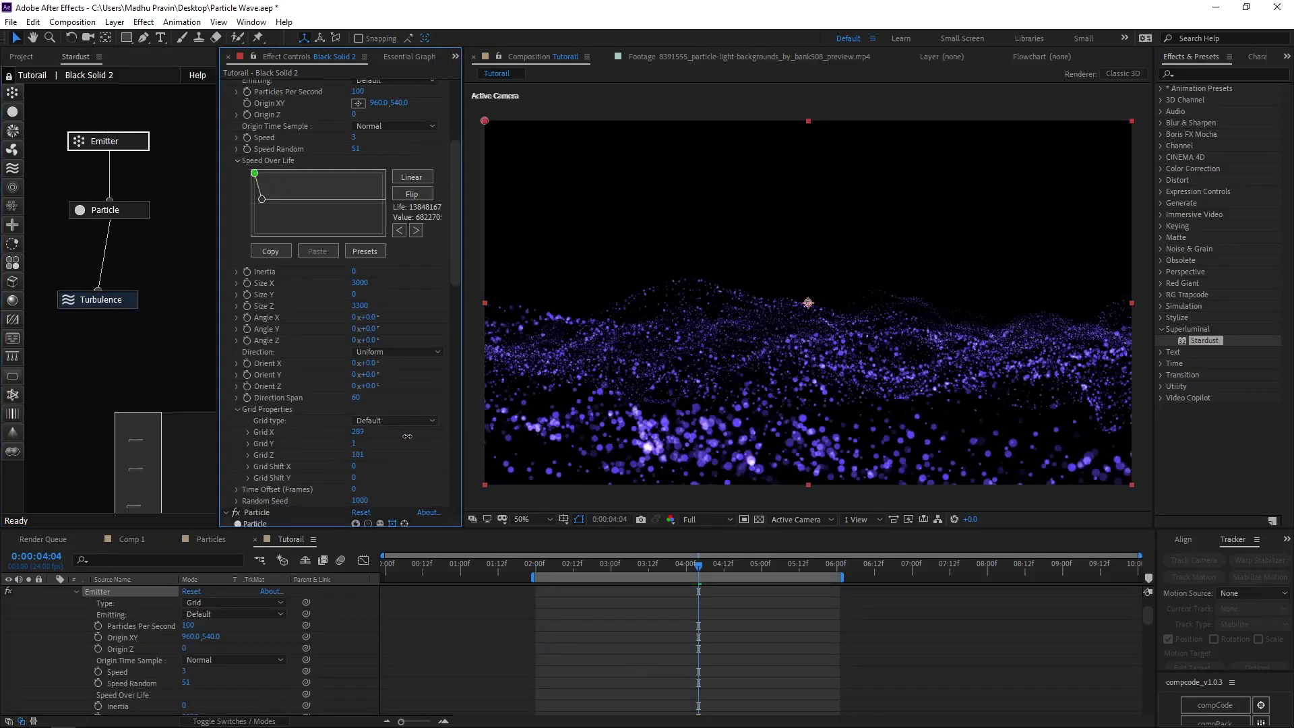
pyautogui.scroll(3, 317, 421)
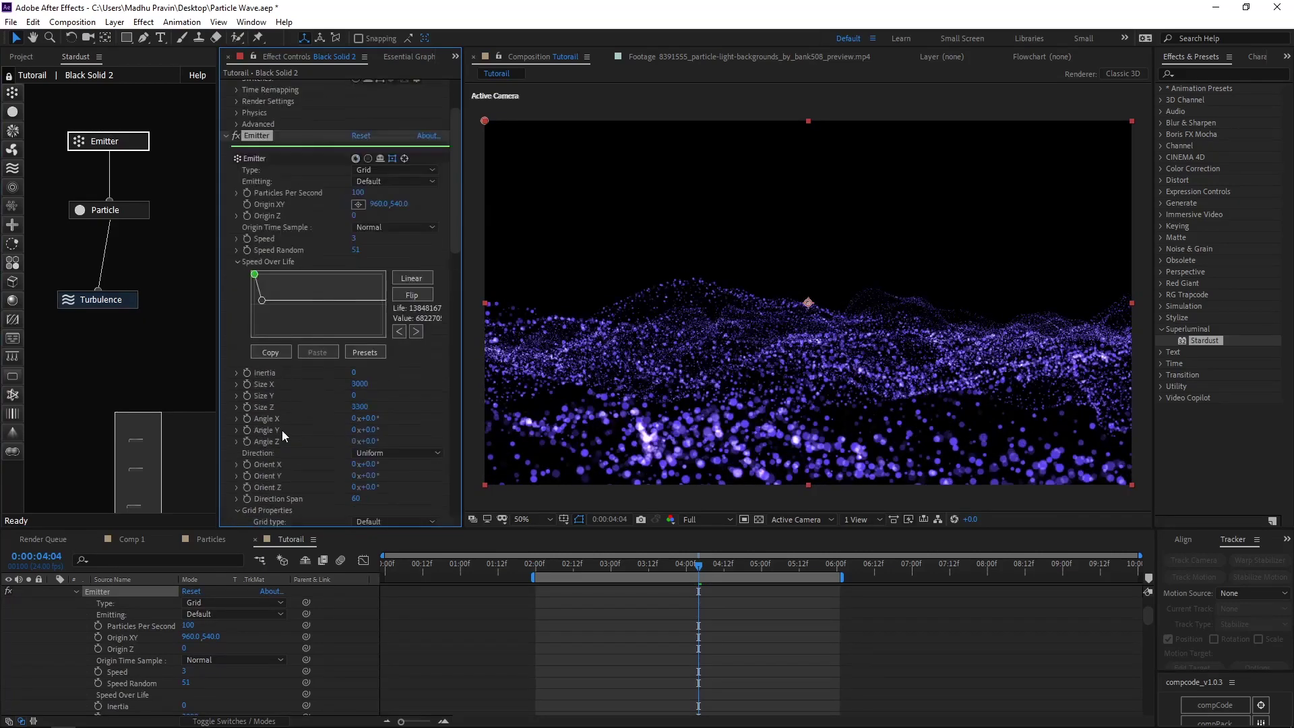
# Set particle Opacity to 85 and Particle Feather to 33.
pyautogui.click(105, 209)
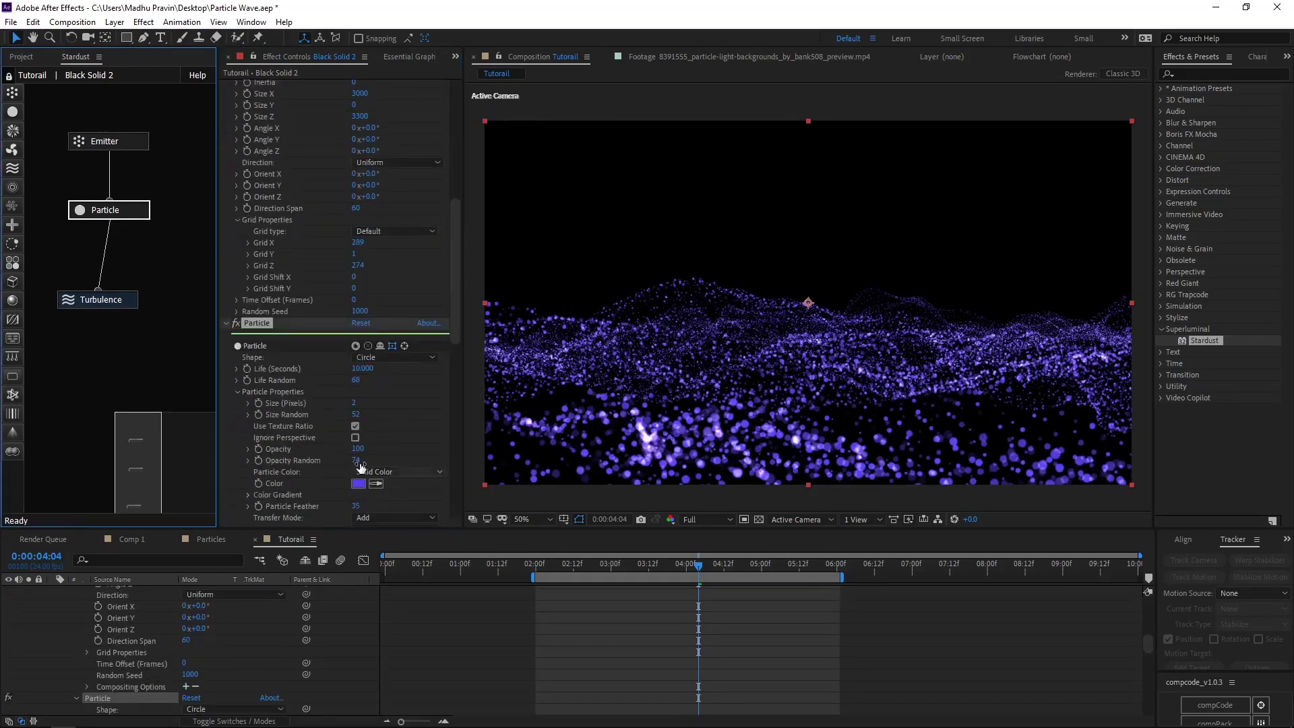
pyautogui.click(352, 449)
pyautogui.scroll(-2, 382, 448)
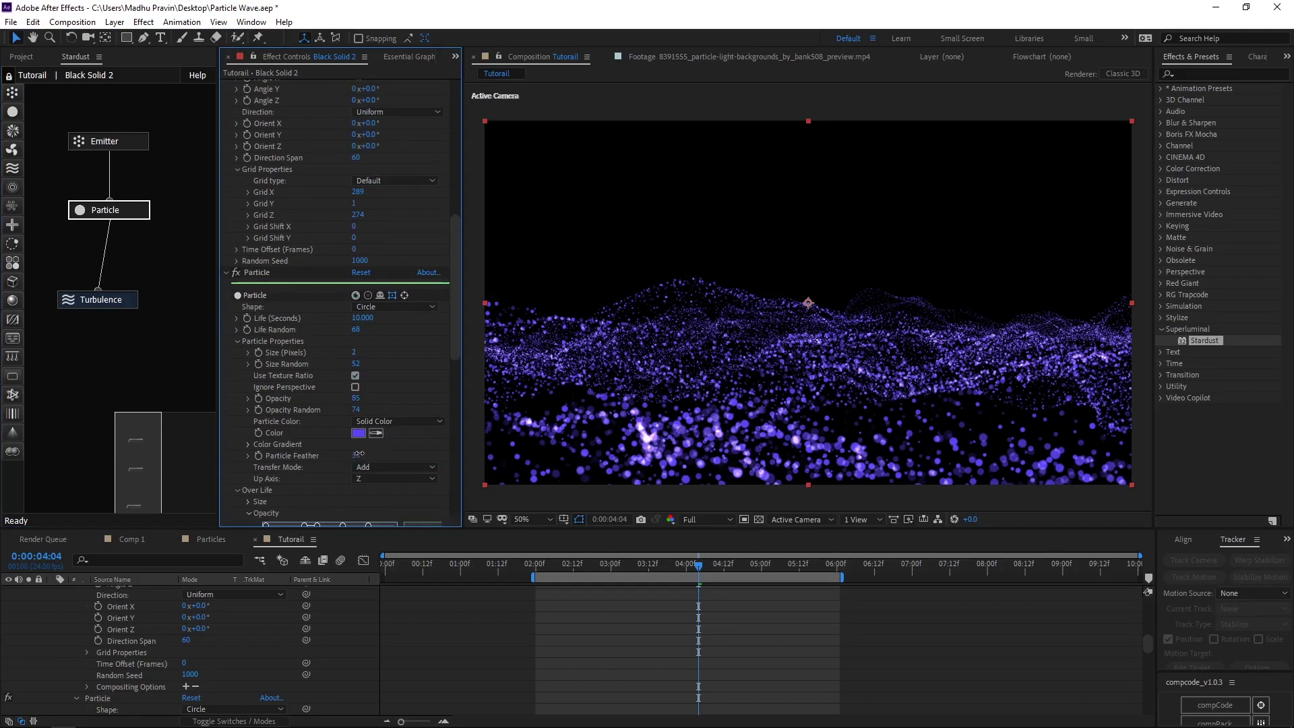
pyautogui.scroll(3, 97, 644)
# Enable Depth of Field on Camera 1 with Focus Distance 1977.1 pixels.
pyautogui.click(52, 603)
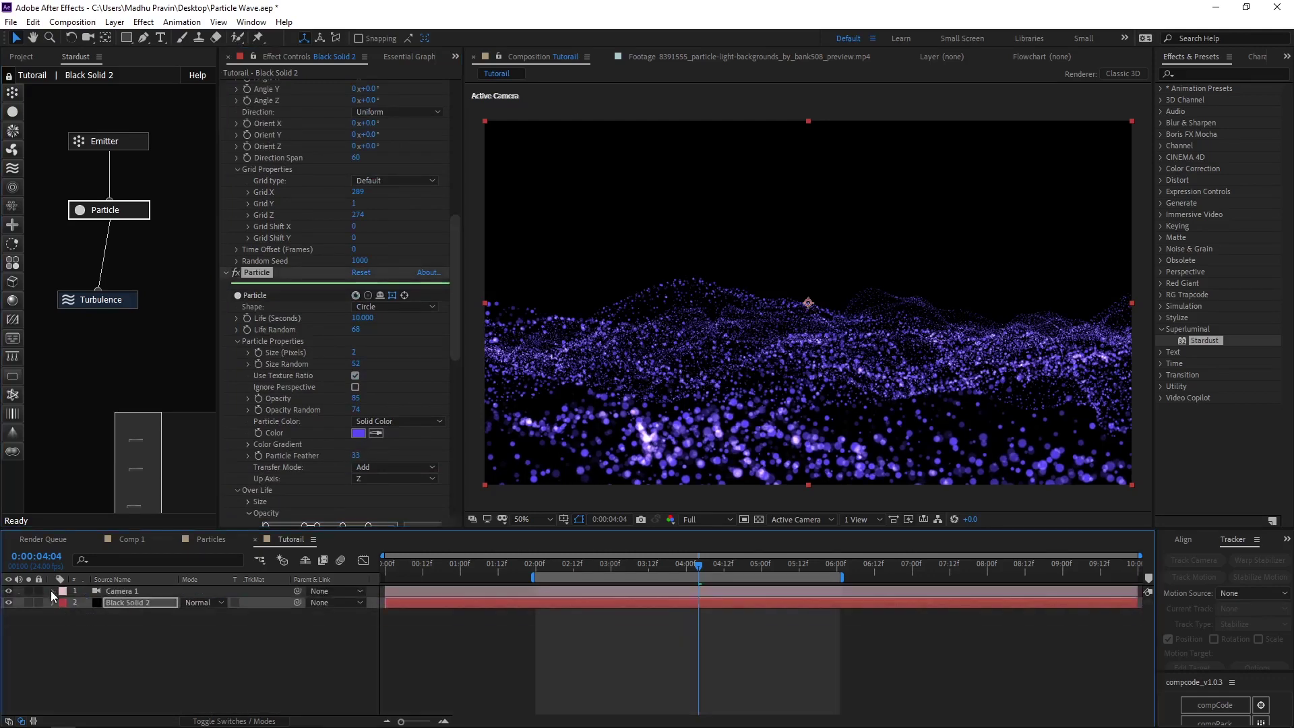
pyautogui.click(52, 590)
pyautogui.click(65, 613)
pyautogui.scroll(-1, 131, 644)
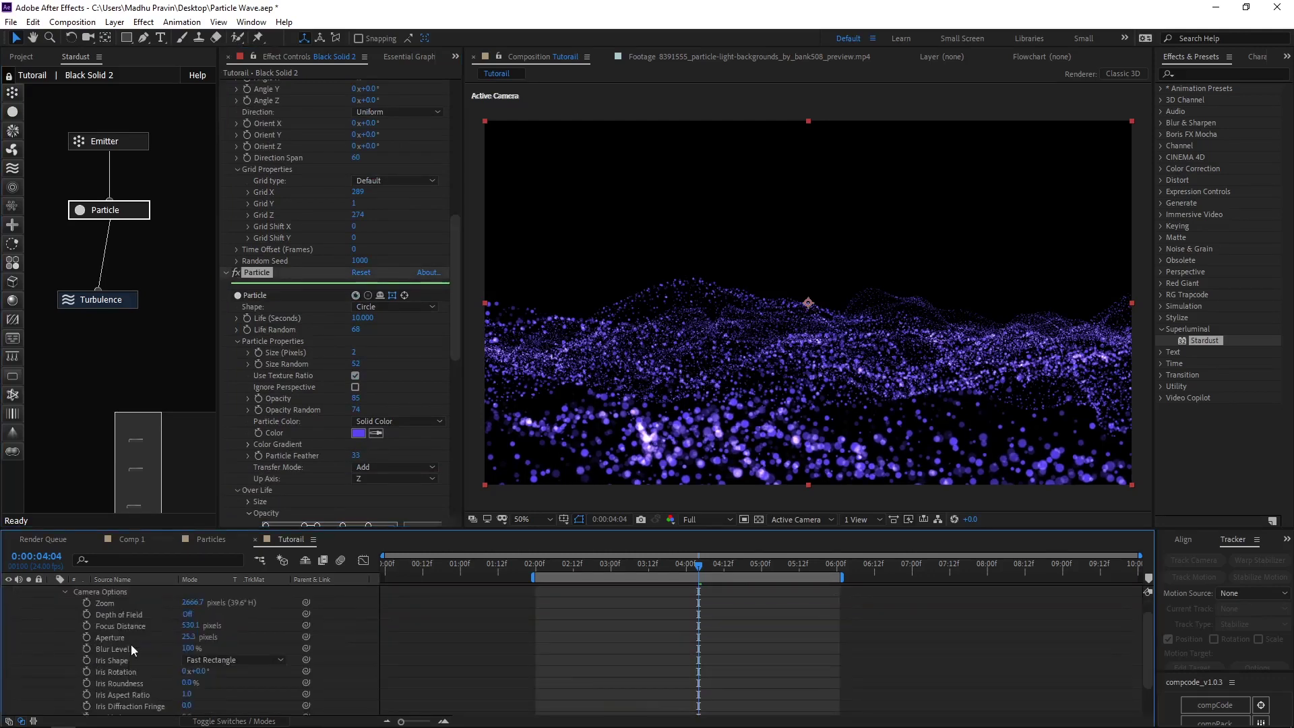
pyautogui.click(186, 614)
# Show top and camera views side by side and replay the preview from 2:00.
pyautogui.click(860, 519)
pyautogui.click(869, 551)
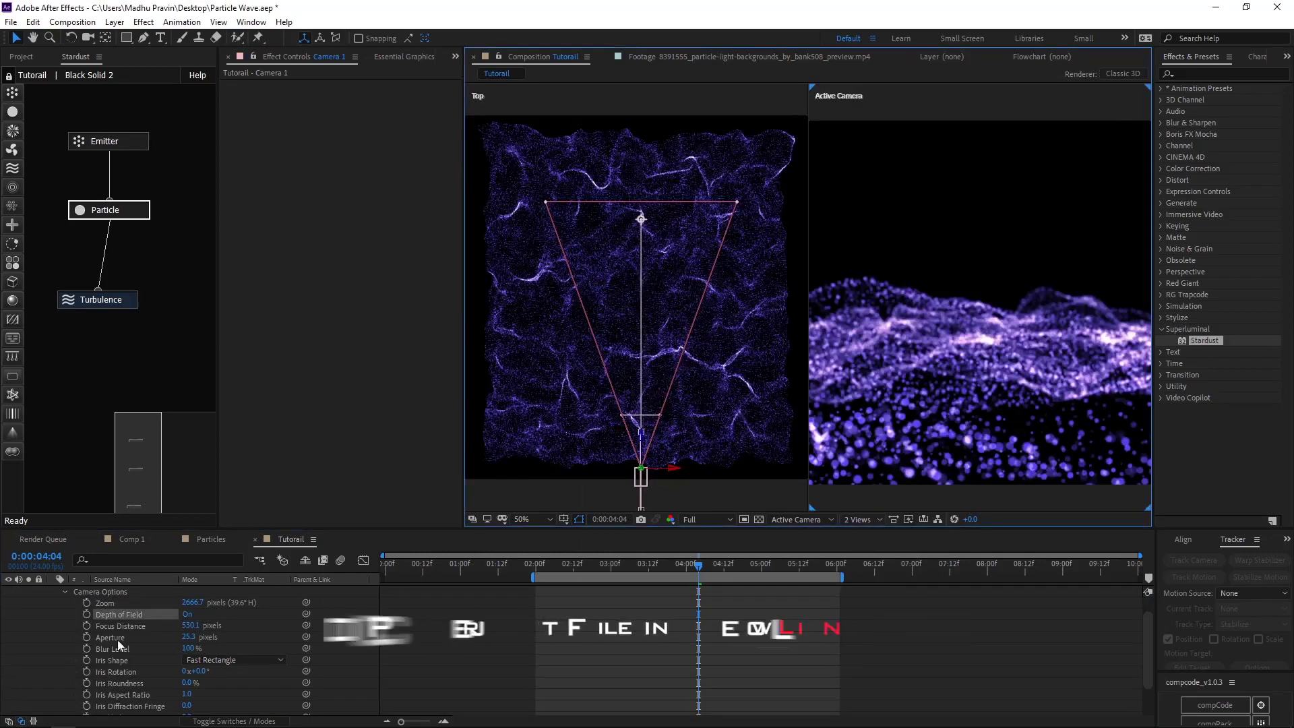
pyautogui.scroll(1, 117, 646)
pyautogui.moveTo(191, 648); pyautogui.dragTo(861, 518)
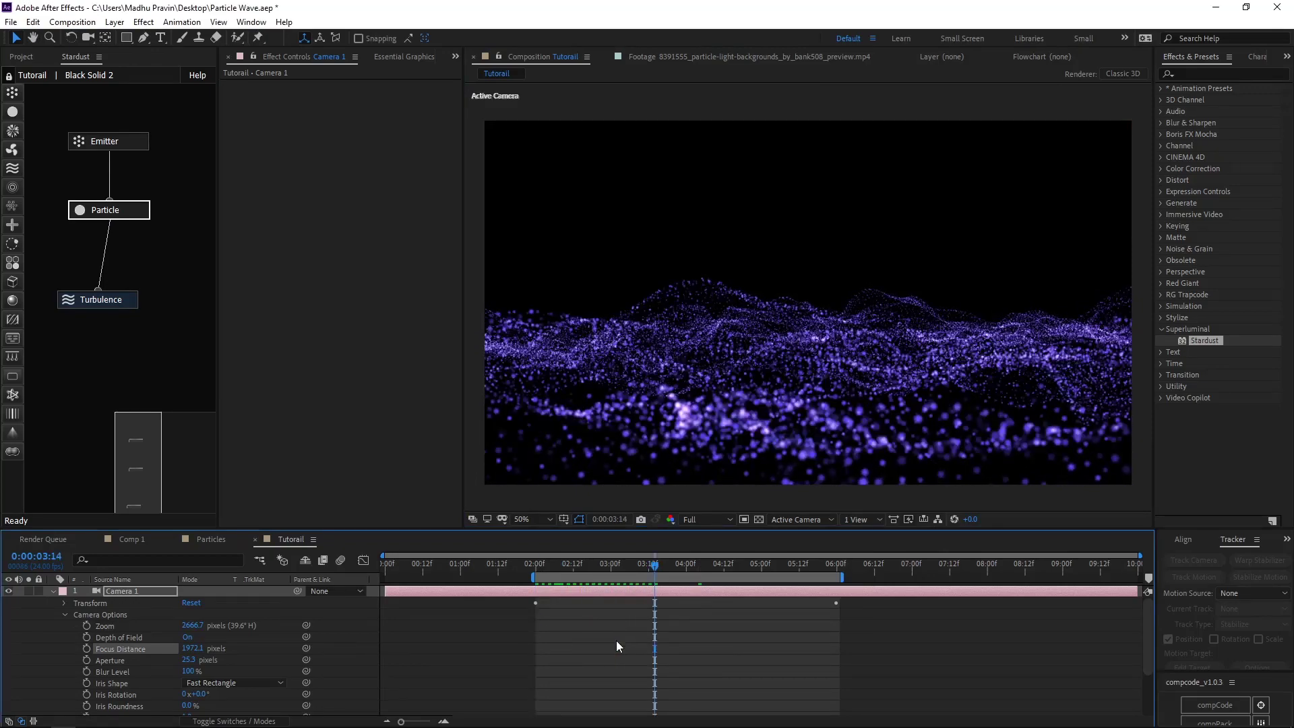
pyautogui.click(537, 564)
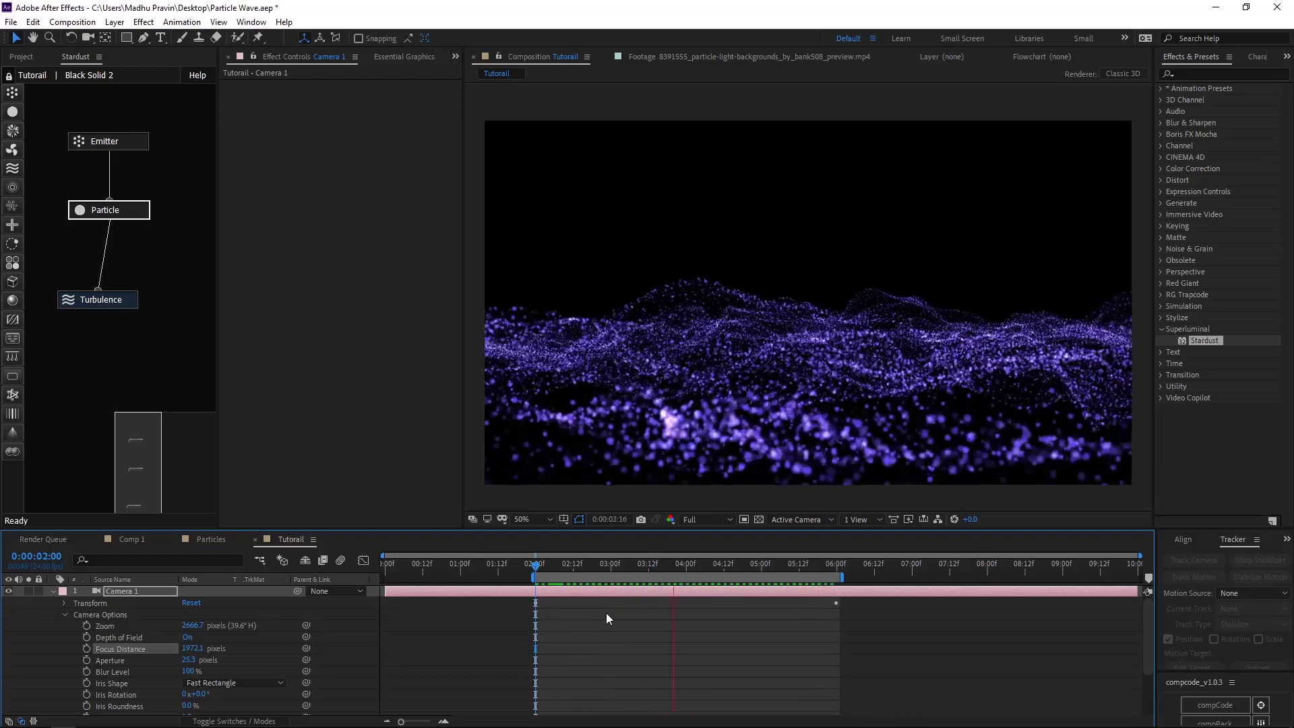
# Add a second Emitter and Particle module and temporarily hide the original wave.
pyautogui.moveTo(12, 92); pyautogui.dragTo(150, 144)
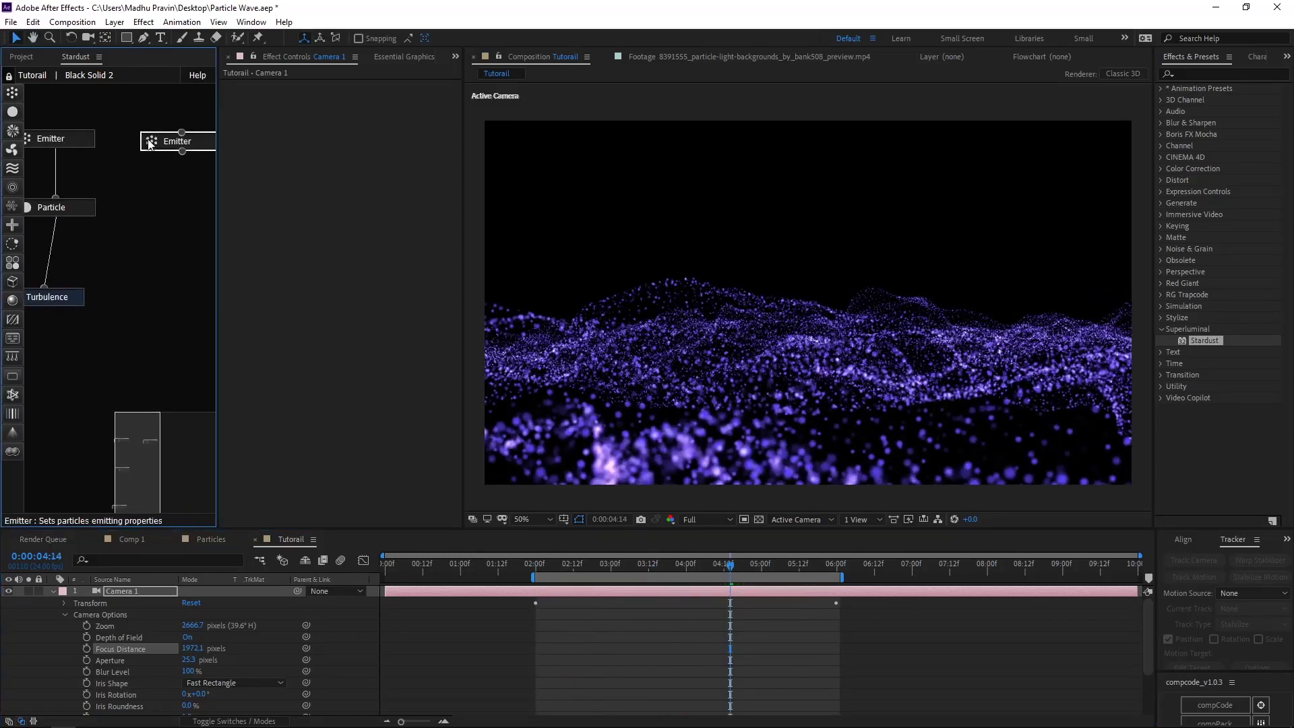
pyautogui.moveTo(74, 209)
pyautogui.mouseDown()
pyautogui.moveTo(184, 214)
pyautogui.moveTo(175, 150)
pyautogui.mouseUp()
pyautogui.scroll(10, 286, 298)
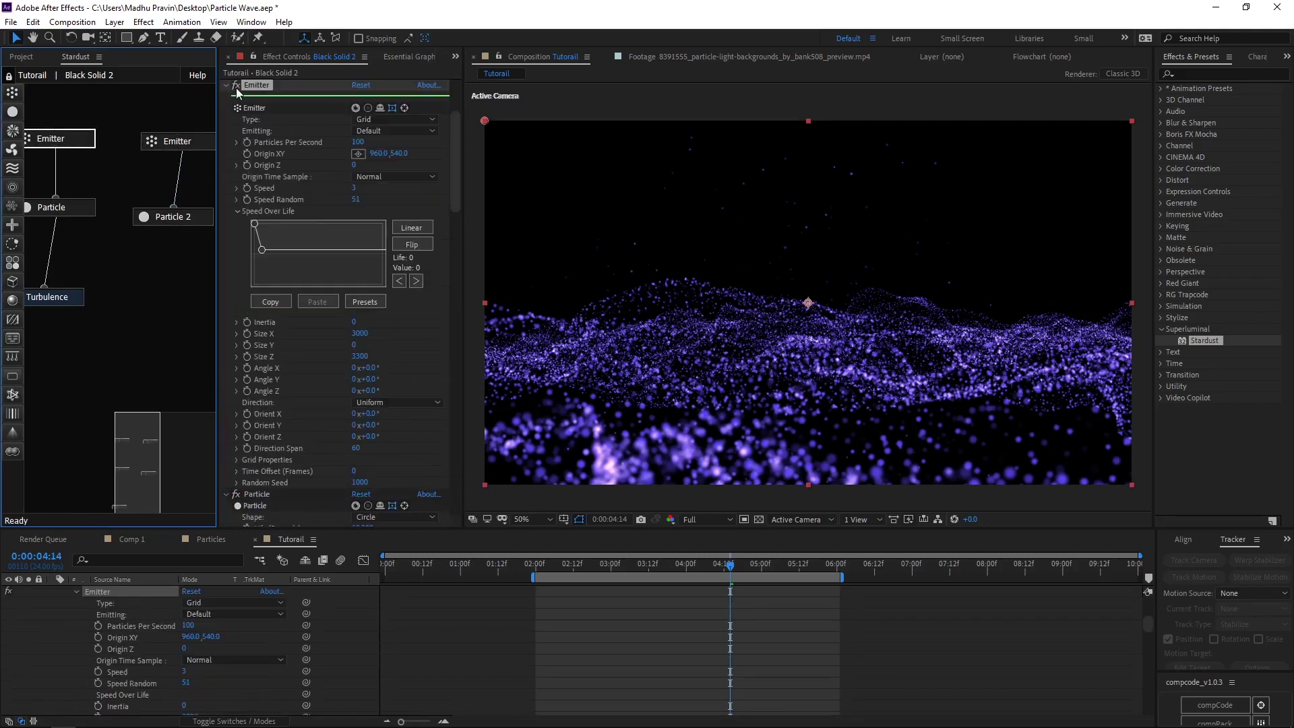
pyautogui.click(236, 86)
pyautogui.click(624, 575)
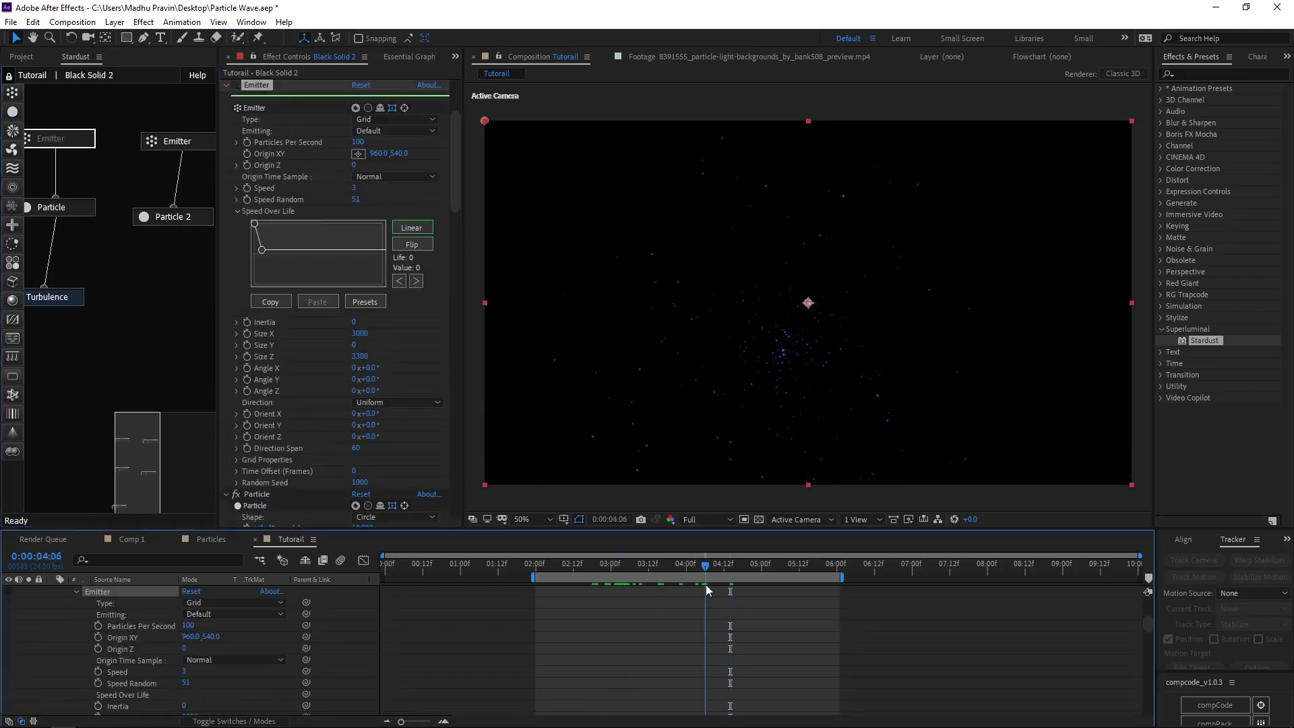
pyautogui.moveTo(706, 590); pyautogui.dragTo(703, 591)
# Set the second emitter's Direction to Directional with Direction Span 16.
pyautogui.click(177, 140)
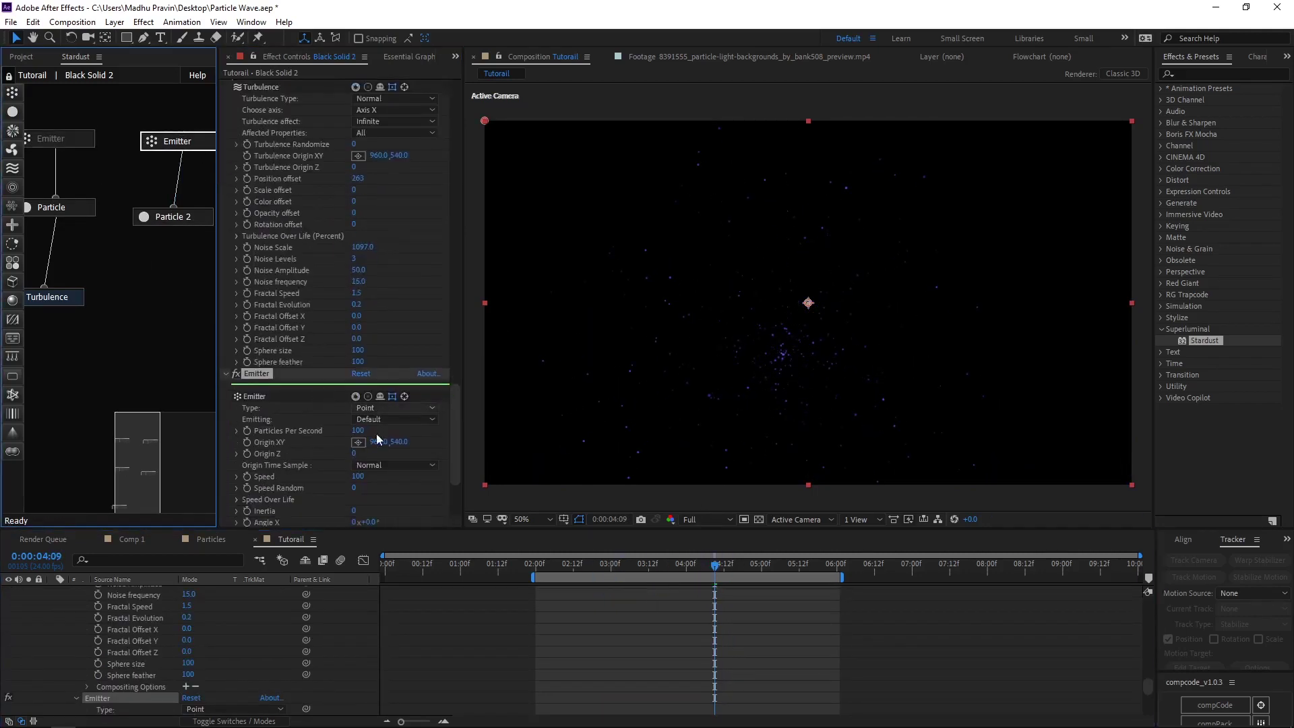
pyautogui.scroll(-3, 398, 404)
pyautogui.click(397, 456)
pyautogui.click(364, 470)
pyautogui.moveTo(356, 477); pyautogui.dragTo(361, 480)
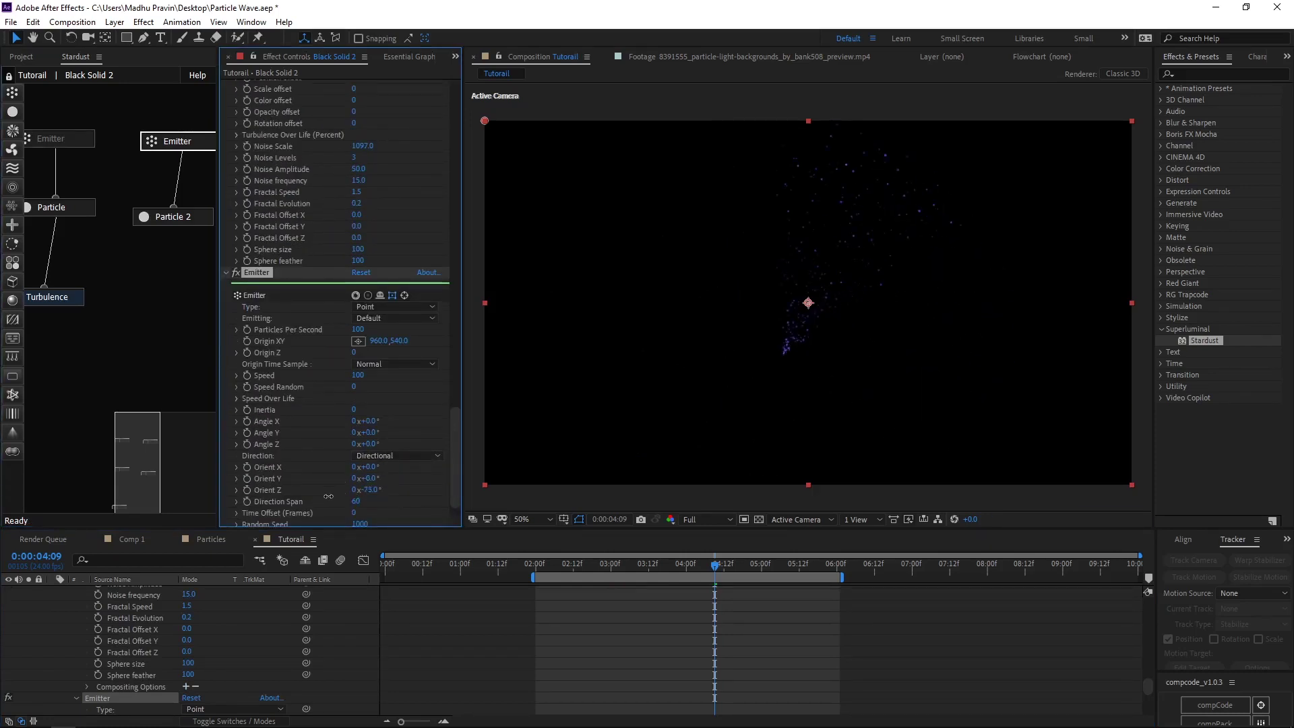
# Make the second particle module's colour white.
pyautogui.click(174, 216)
pyautogui.scroll(-2, 337, 304)
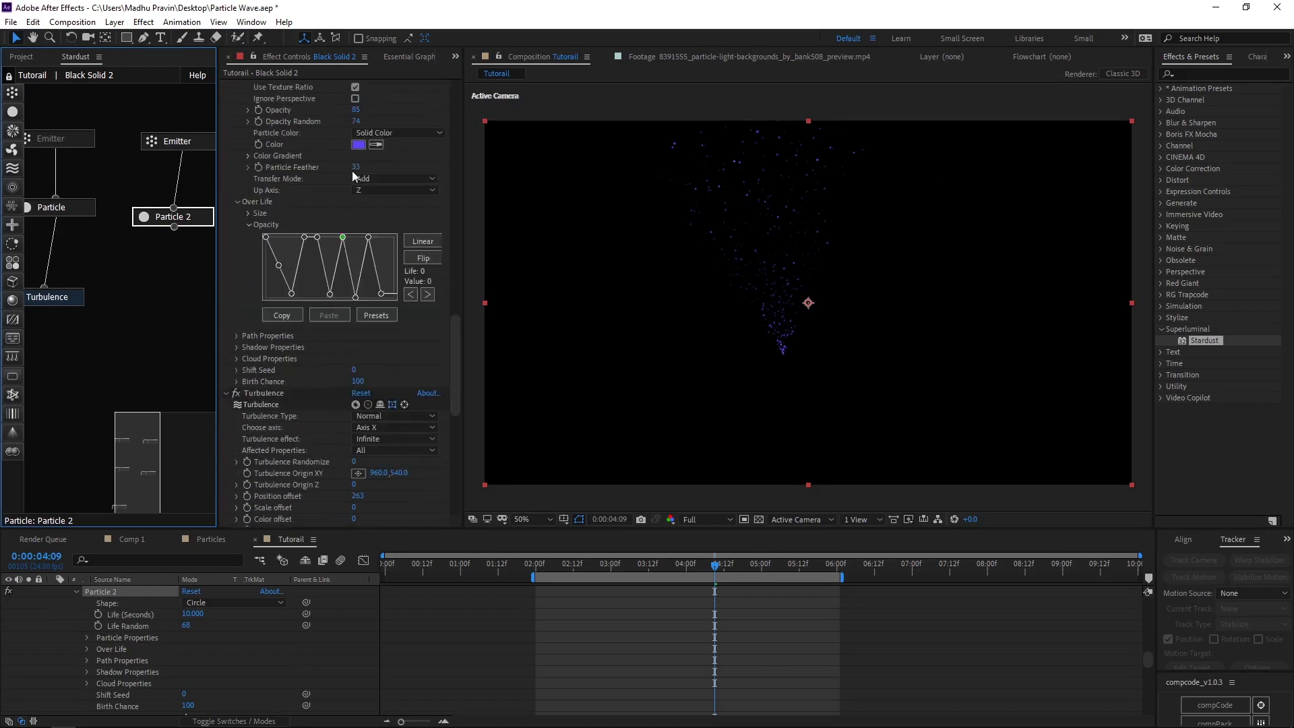
pyautogui.click(358, 144)
pyautogui.moveTo(300, 385); pyautogui.dragTo(276, 377)
pyautogui.click(567, 386)
# Set the second emitter's Orient Z to -90°.
pyautogui.click(178, 141)
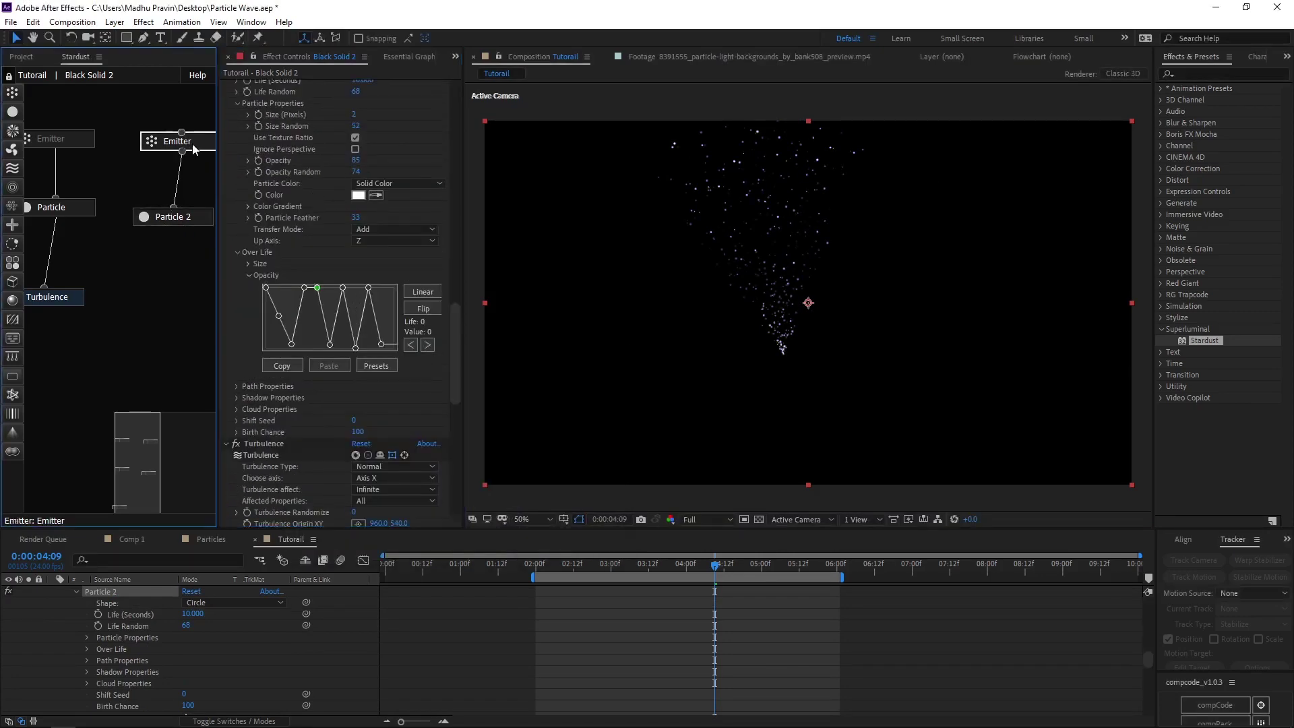
pyautogui.scroll(-5, 330, 390)
pyautogui.scroll(-3, 379, 492)
pyautogui.click(373, 490)
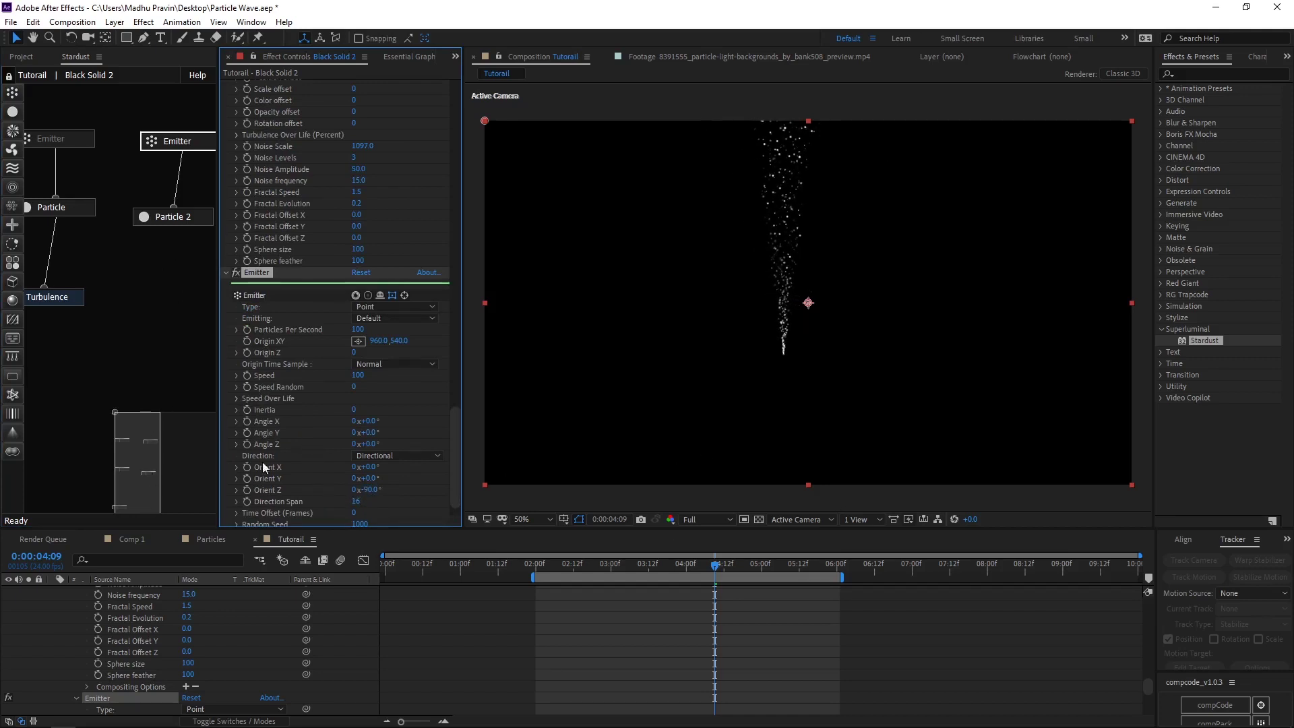
# Turn the original particle wave back on.
pyautogui.click(70, 143)
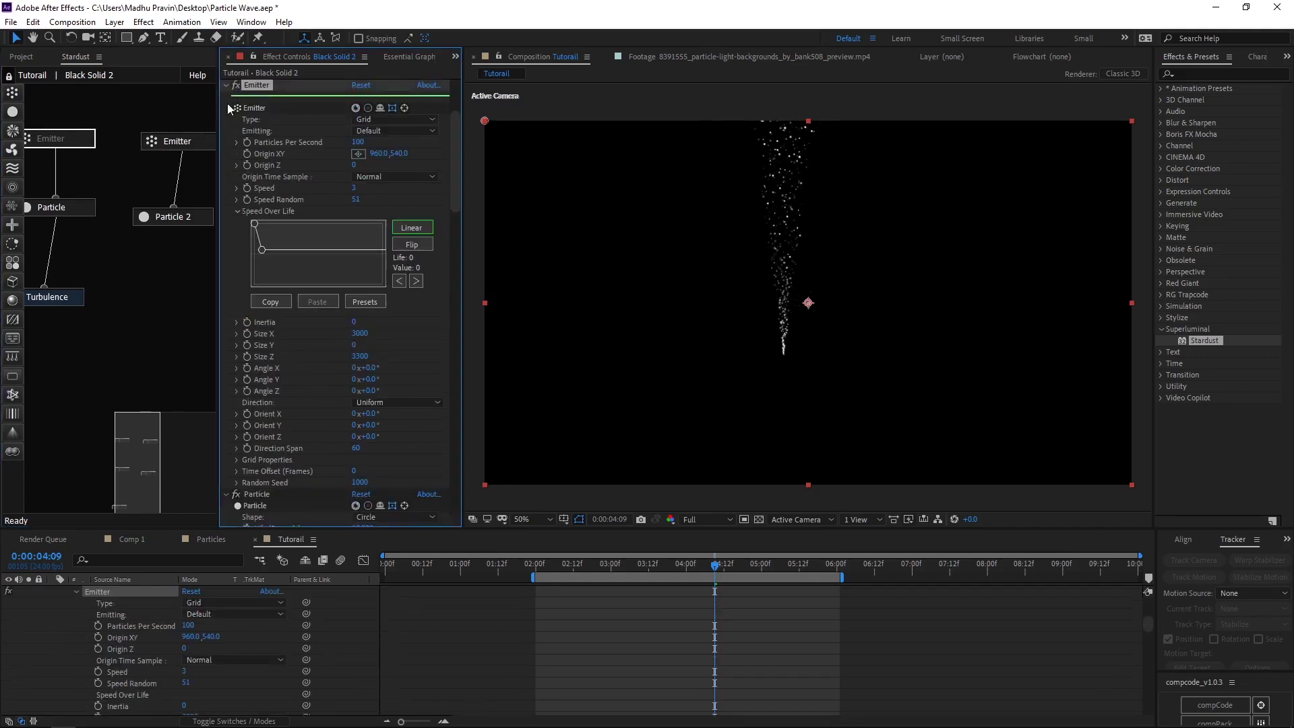
pyautogui.click(173, 216)
pyautogui.scroll(-3, 334, 378)
# Set the fountain particles' Life to 2 seconds and jump back to replay.
pyautogui.click(362, 369)
pyautogui.write('2')
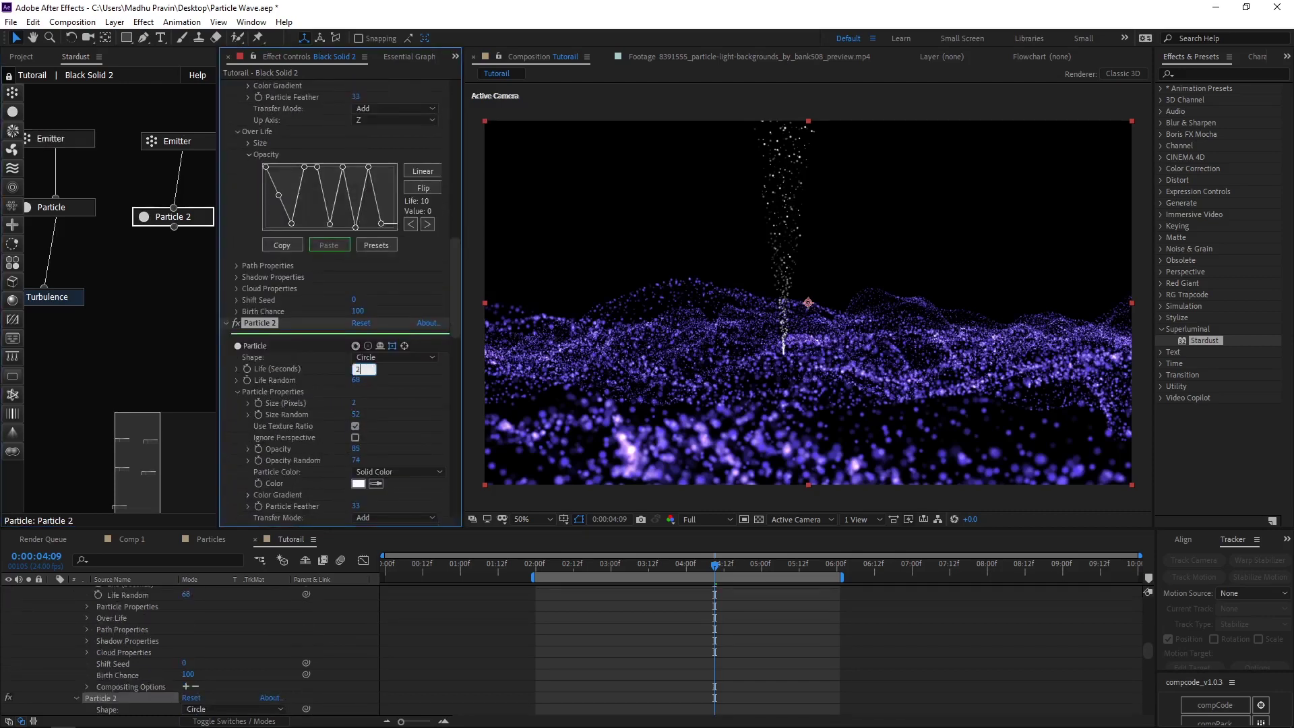
pyautogui.press('Return')
pyautogui.click(563, 564)
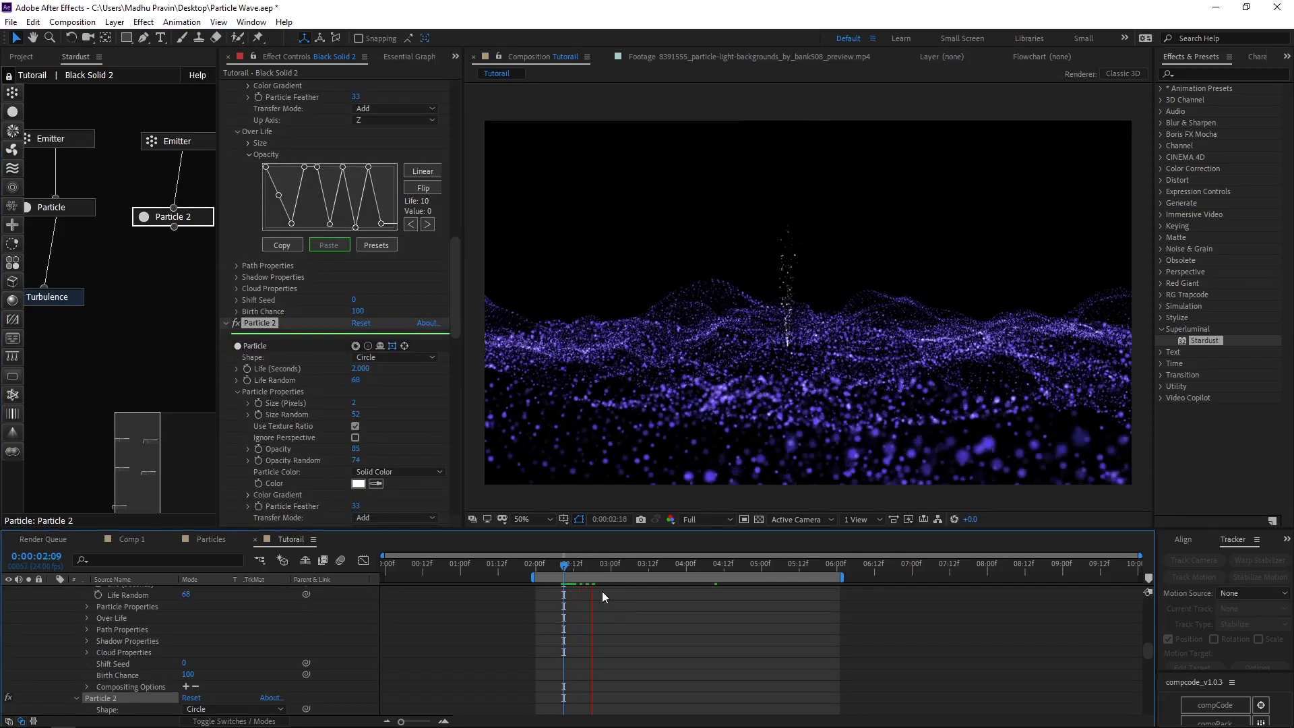
# In 2 Views, set fountain Origin XY 127, 540 and Origin Z 1210, then add a Replica module.
pyautogui.click(861, 520)
pyautogui.click(870, 560)
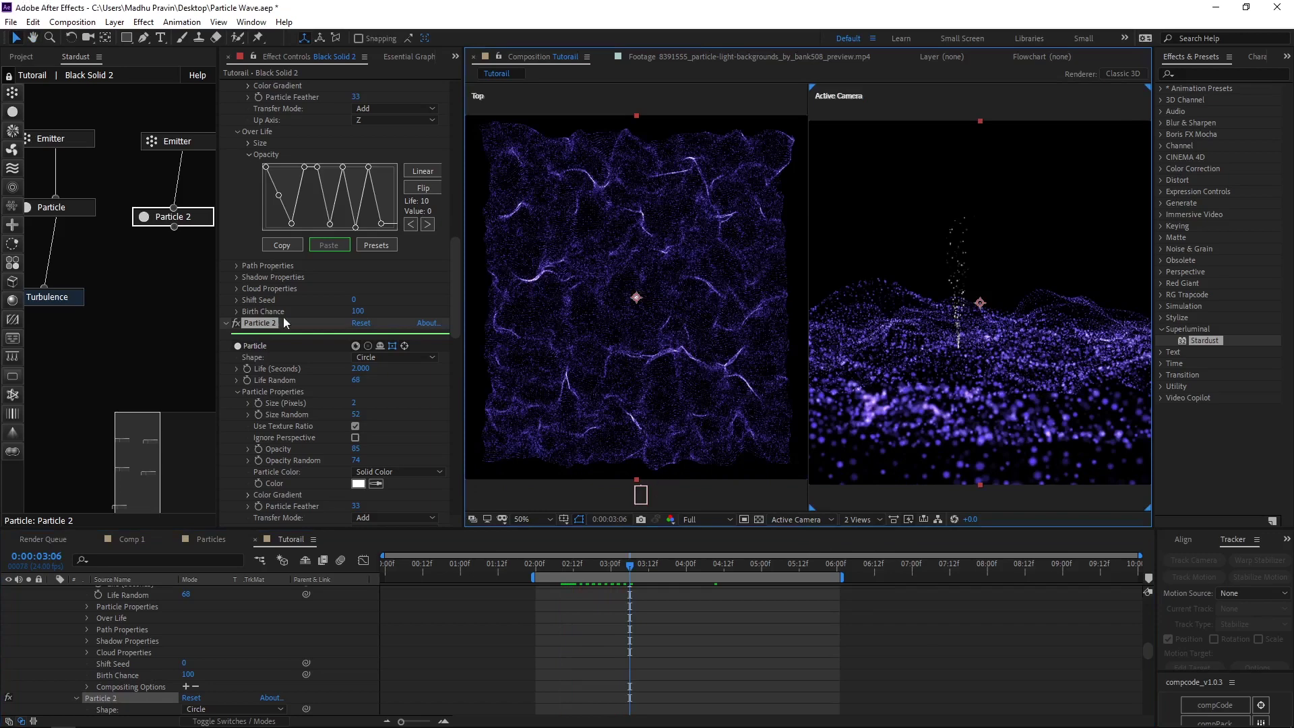
pyautogui.click(177, 141)
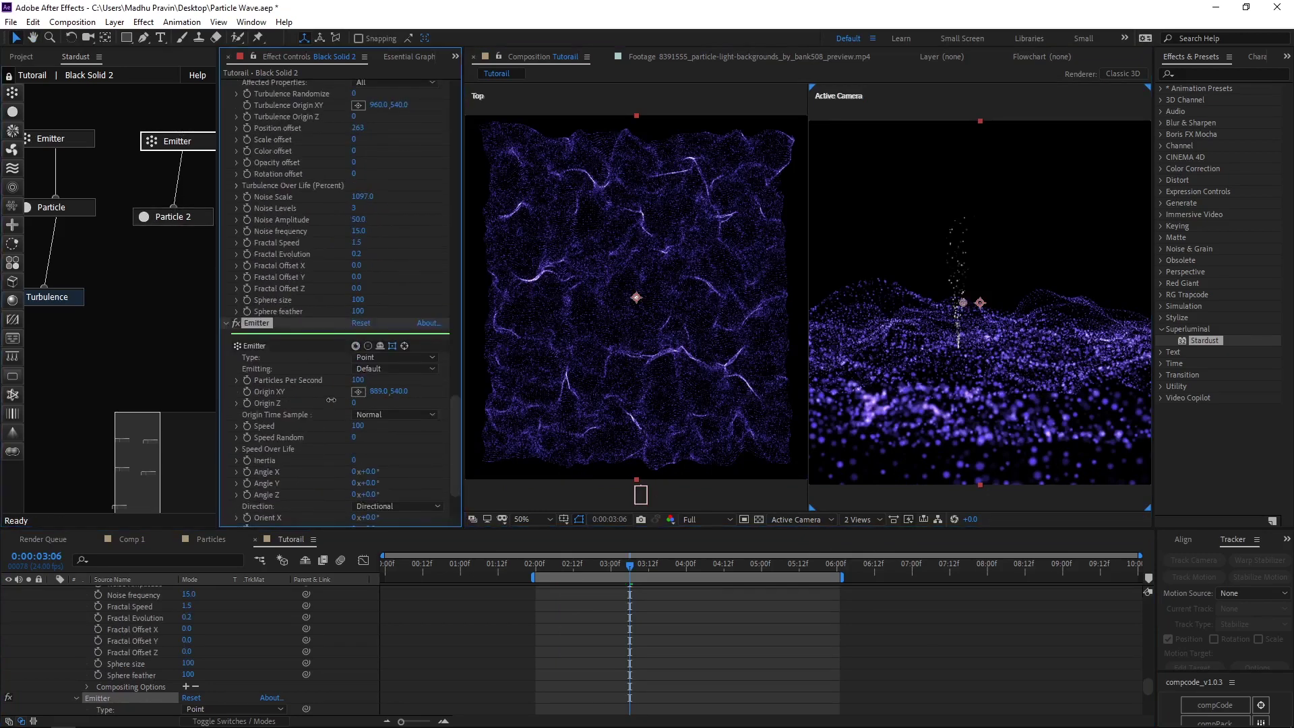
pyautogui.moveTo(331, 400); pyautogui.dragTo(47, 399)
pyautogui.scroll(-2, 896, 351)
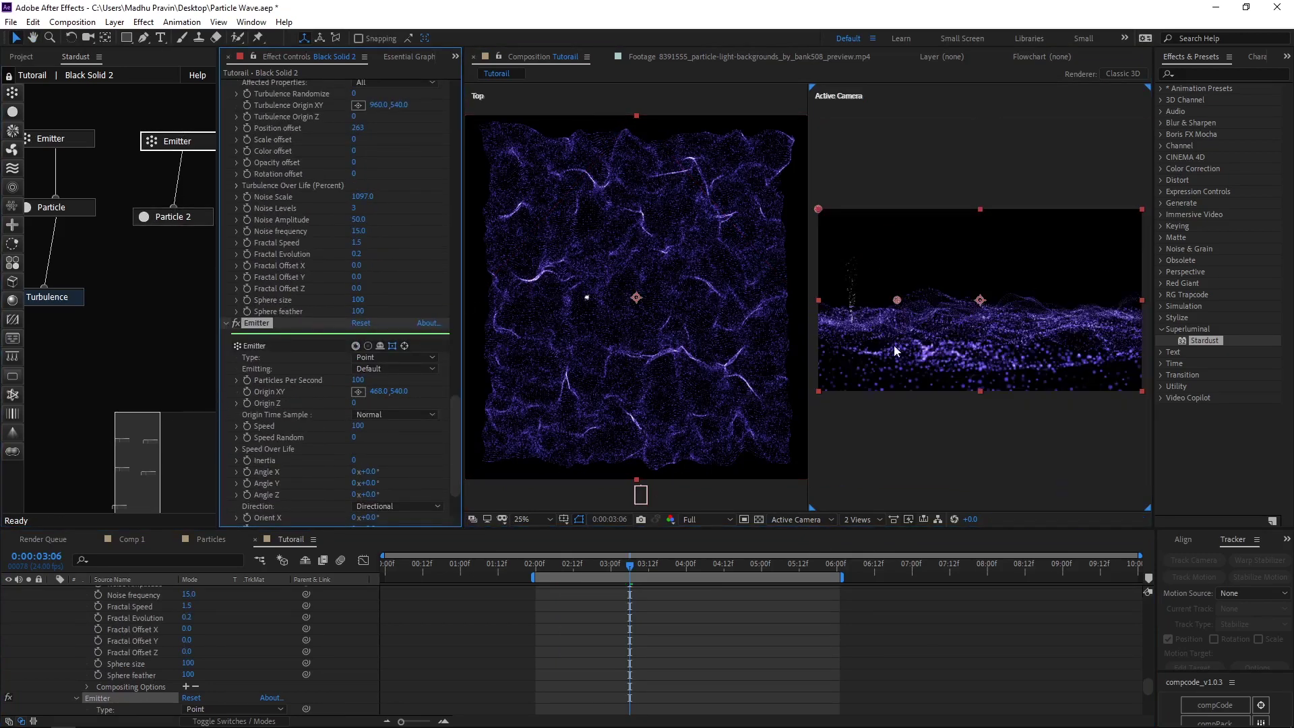
pyautogui.moveTo(372, 390)
pyautogui.mouseDown()
pyautogui.moveTo(323, 391)
pyautogui.moveTo(441, 381)
pyautogui.moveTo(420, 385)
pyautogui.mouseUp()
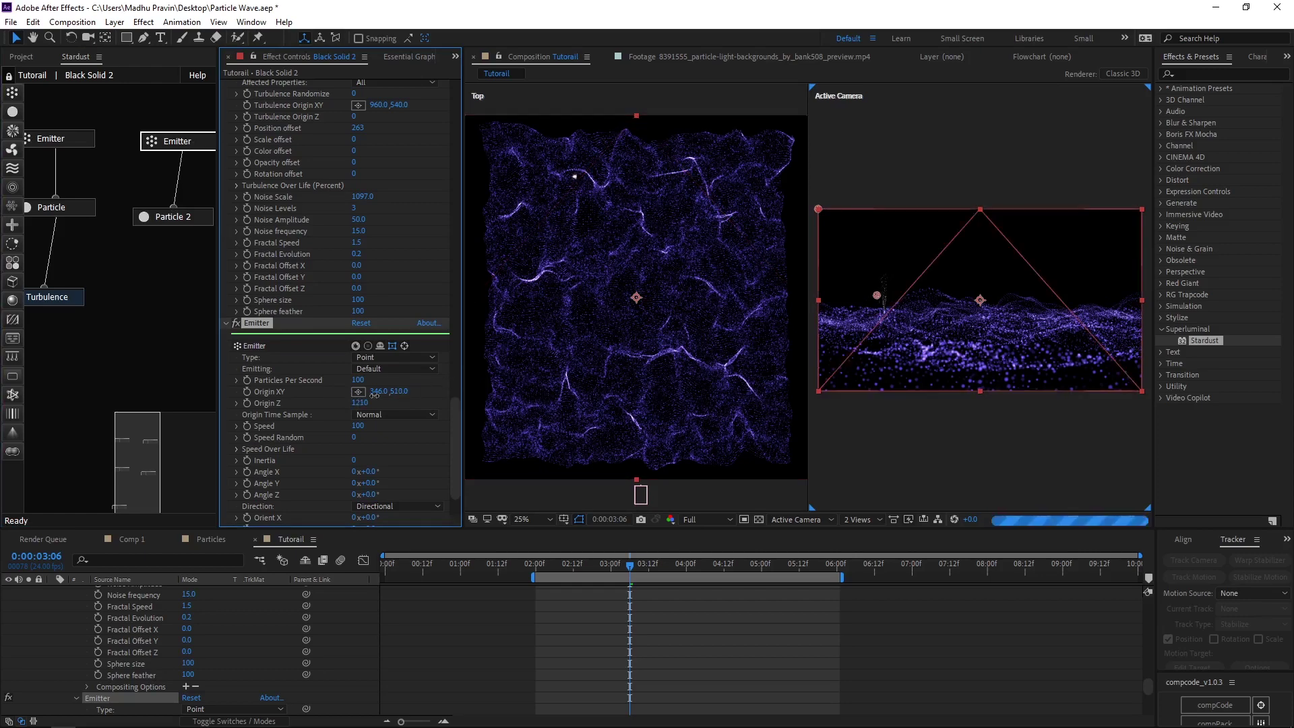
pyautogui.moveTo(330, 400); pyautogui.dragTo(240, 400)
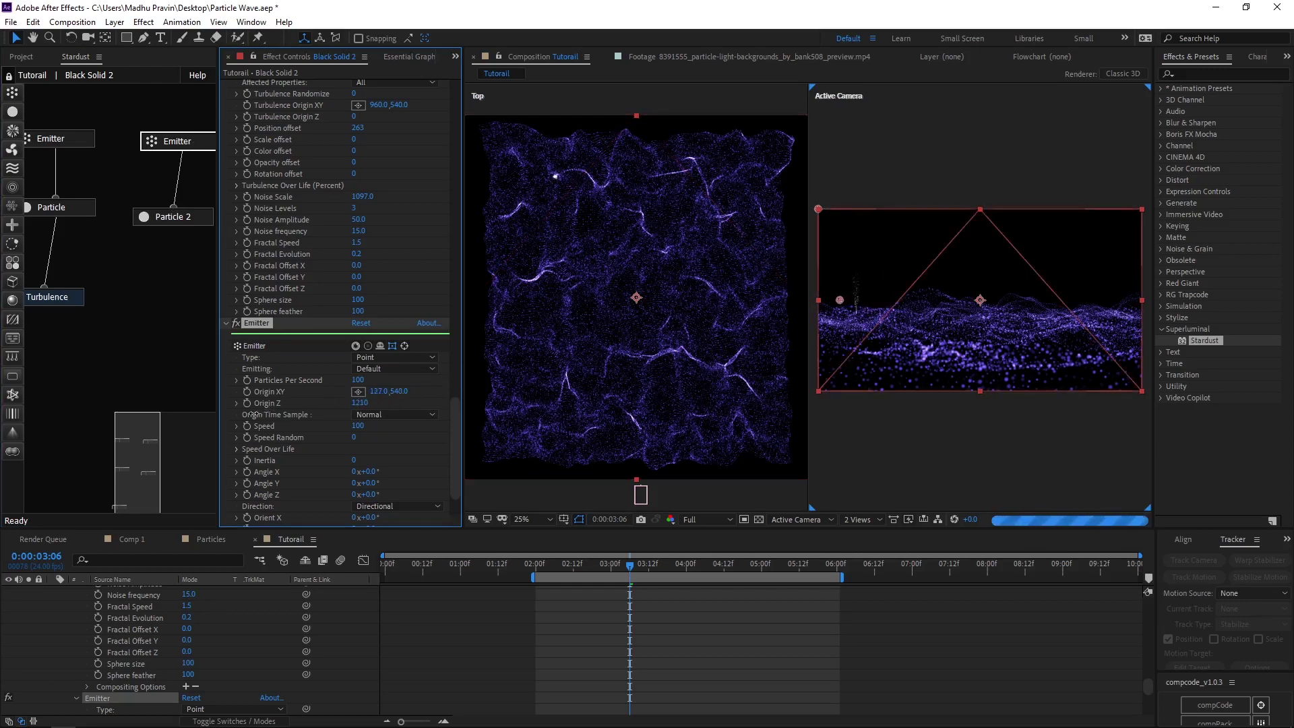
pyautogui.moveTo(11, 209)
pyautogui.mouseDown()
pyautogui.moveTo(156, 294)
pyautogui.moveTo(174, 225)
pyautogui.mouseUp()
# Route Particle 2 through Replica with 3 replicates, Offset X 754, and move the emitter to X -20.
pyautogui.click(167, 297)
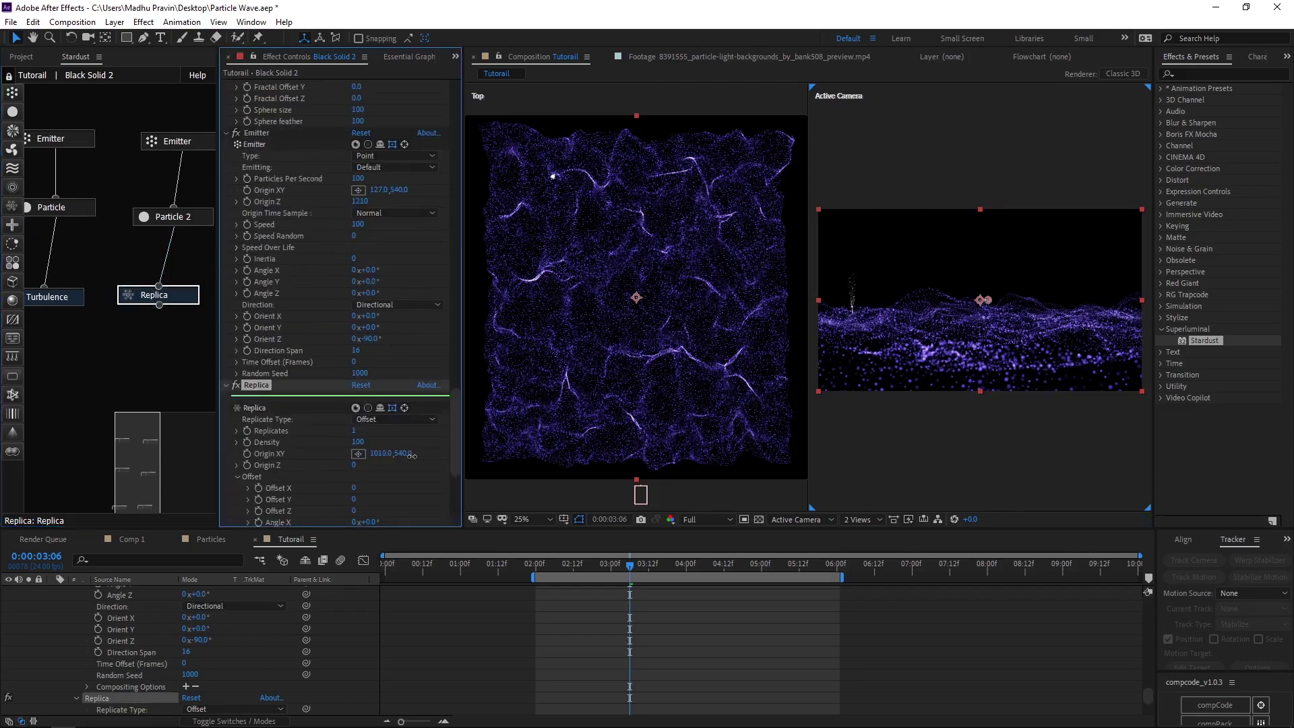
pyautogui.moveTo(492, 451); pyautogui.dragTo(550, 453)
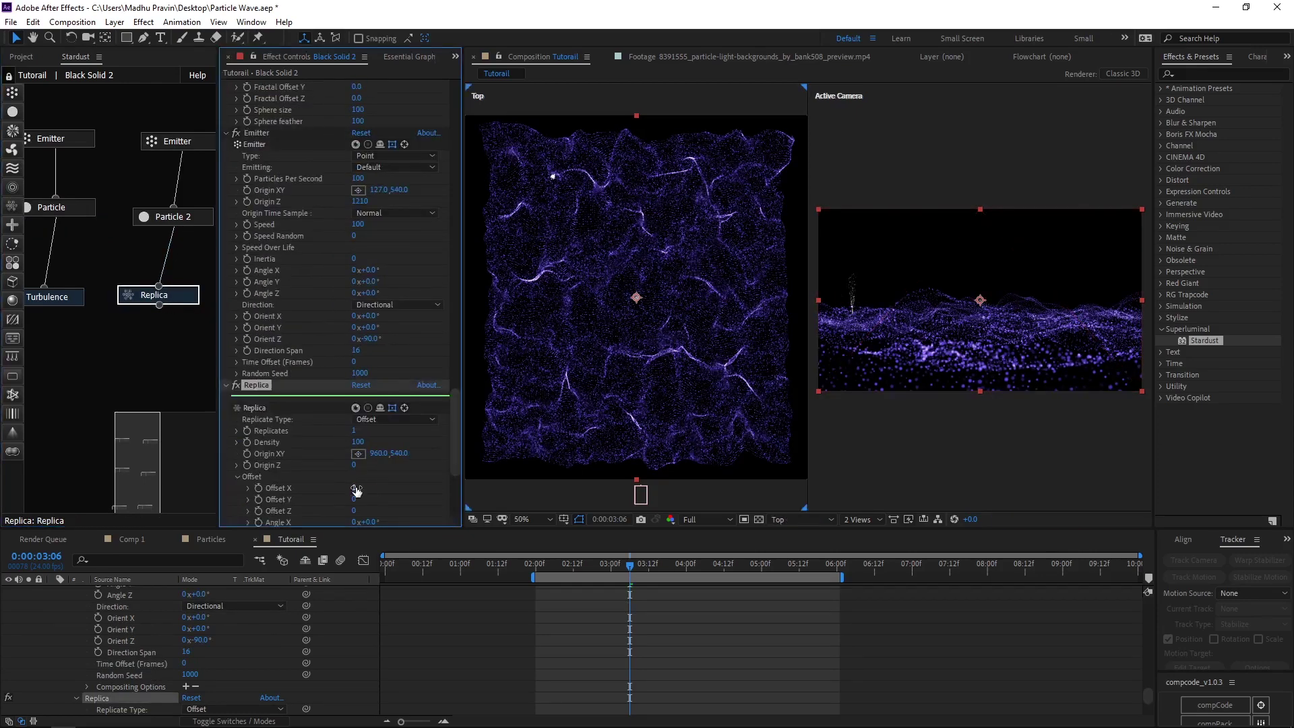
pyautogui.moveTo(356, 490); pyautogui.dragTo(448, 495)
pyautogui.scroll(-3, 350, 404)
pyautogui.click(356, 380)
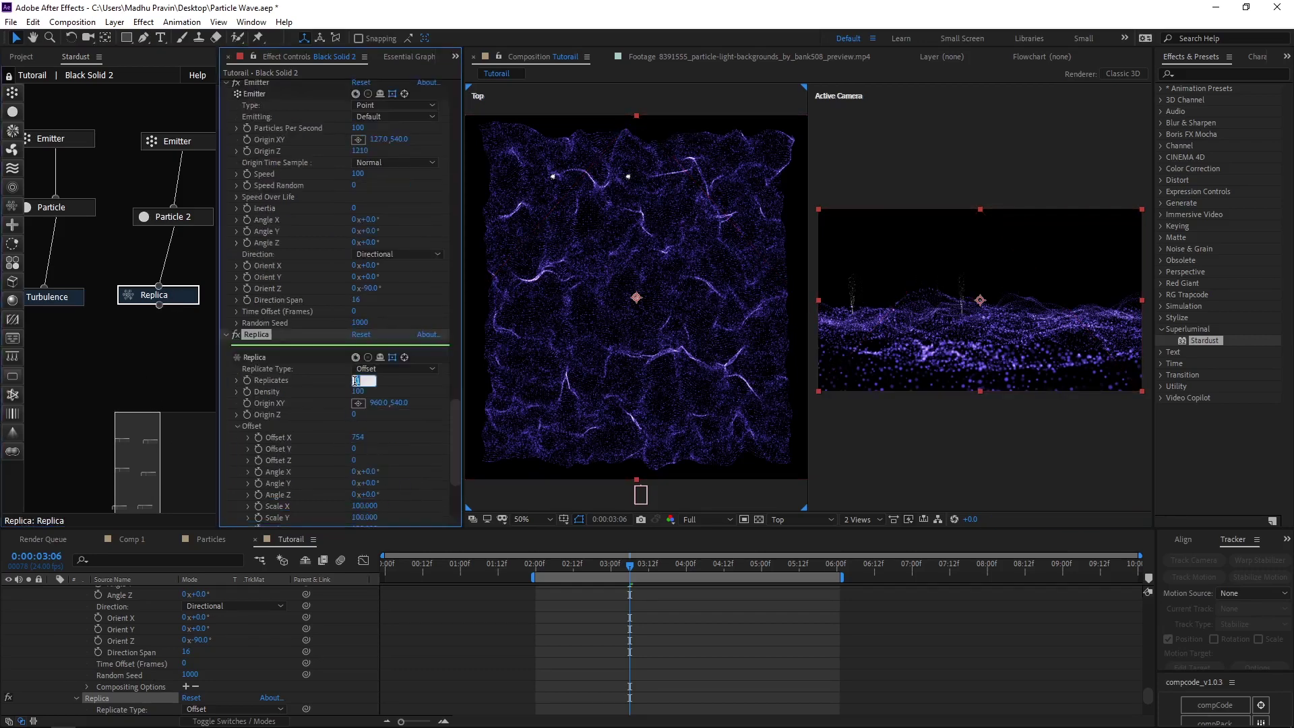
pyautogui.write('3')
pyautogui.click(177, 140)
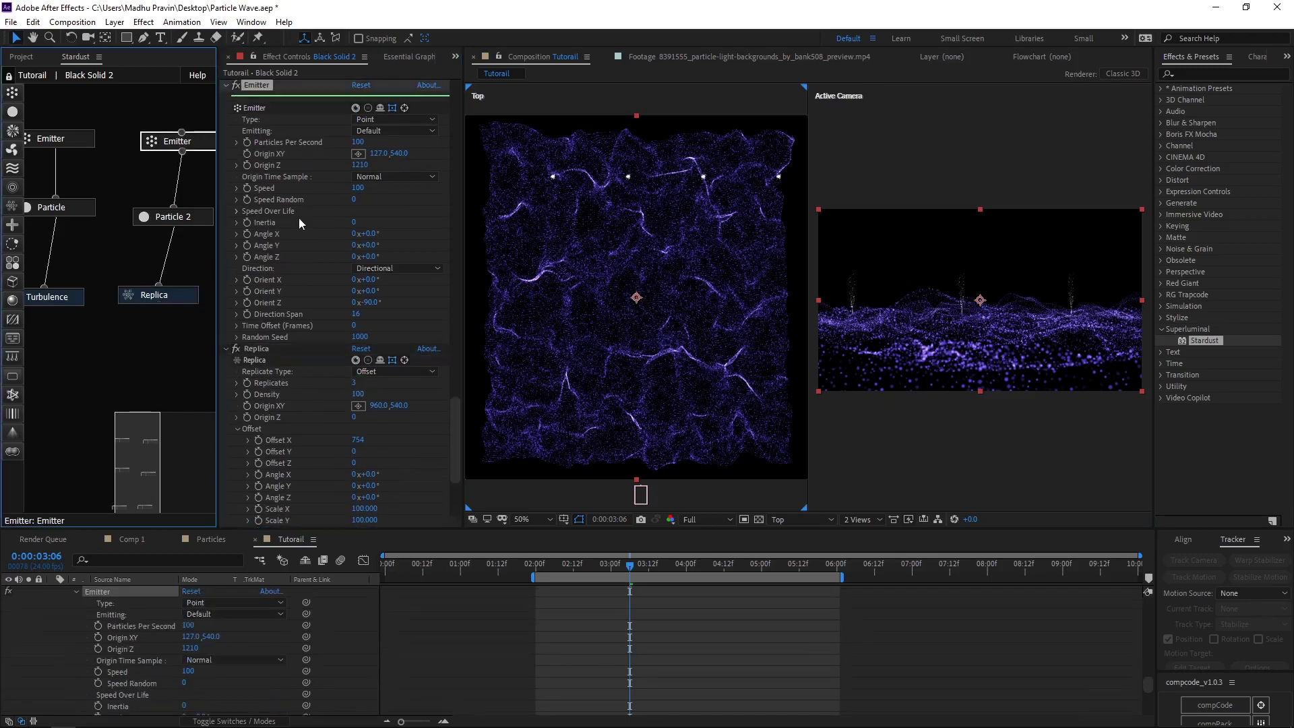
pyautogui.moveTo(377, 153); pyautogui.dragTo(282, 158)
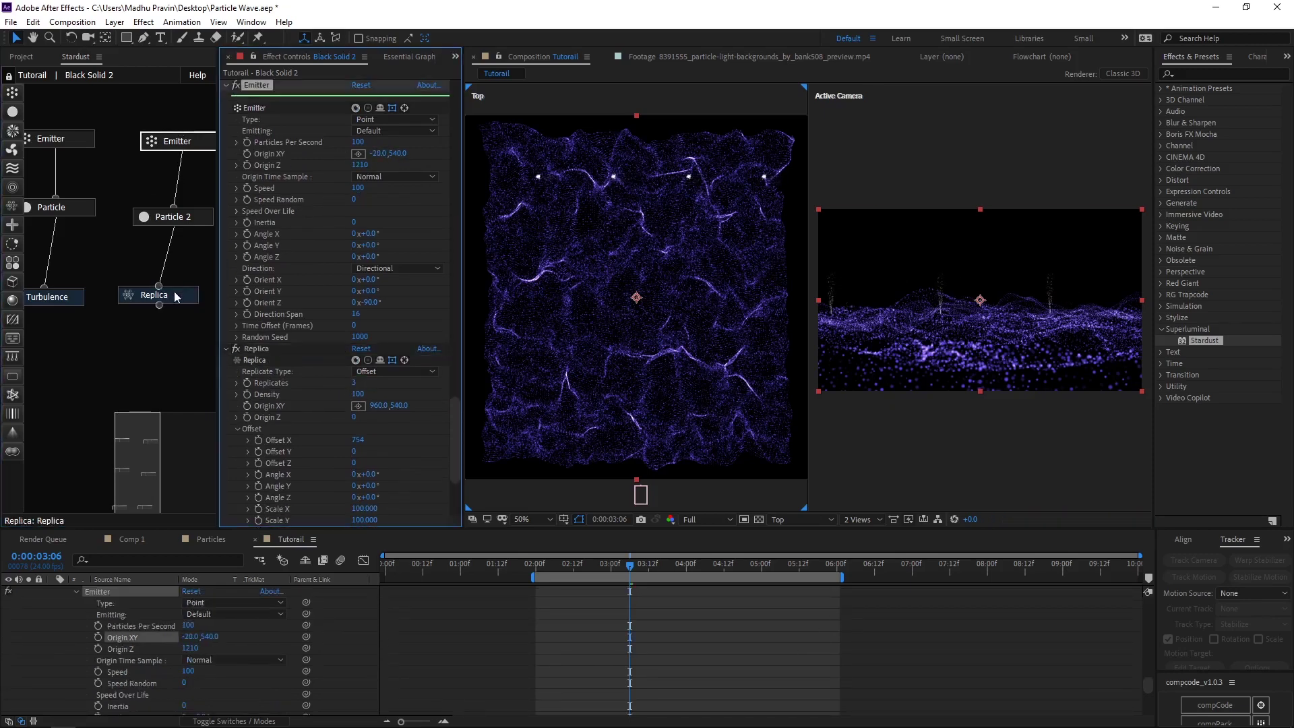
# Add a second Replica with Offset Z -530 and Offset X -311.
pyautogui.click(12, 206)
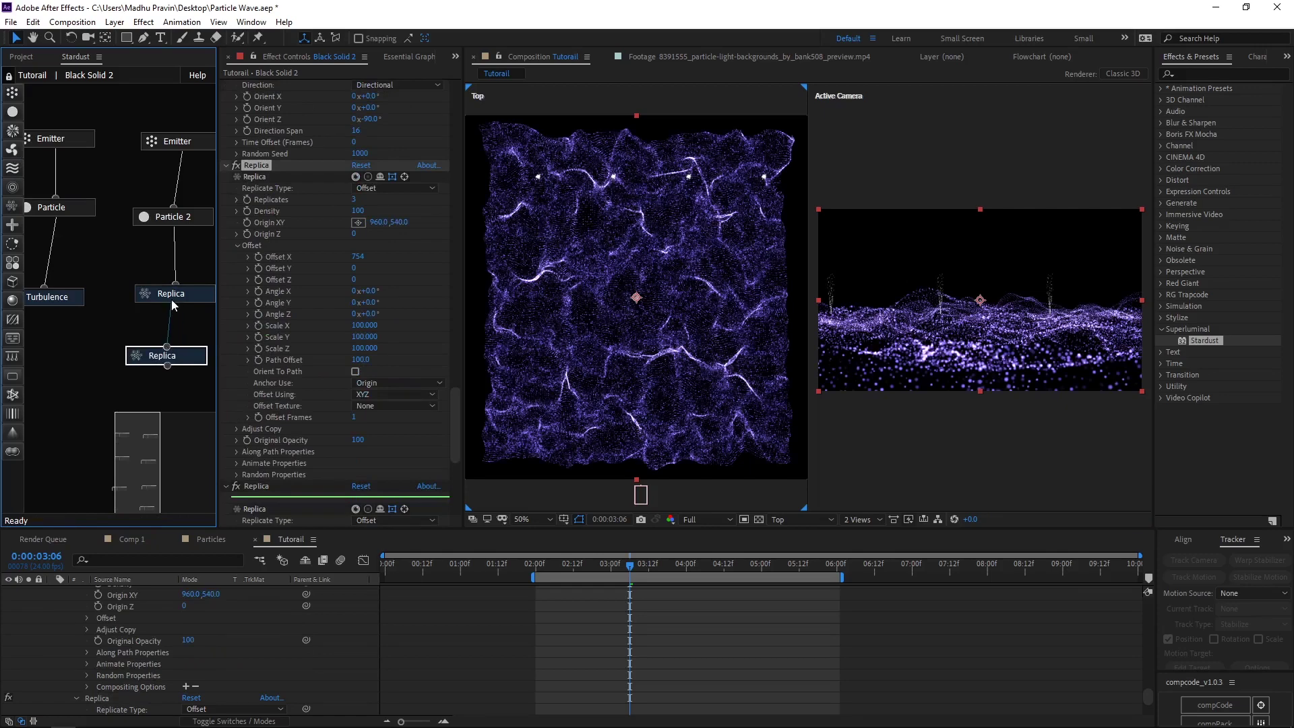
pyautogui.scroll(-9, 321, 416)
pyautogui.click(350, 456)
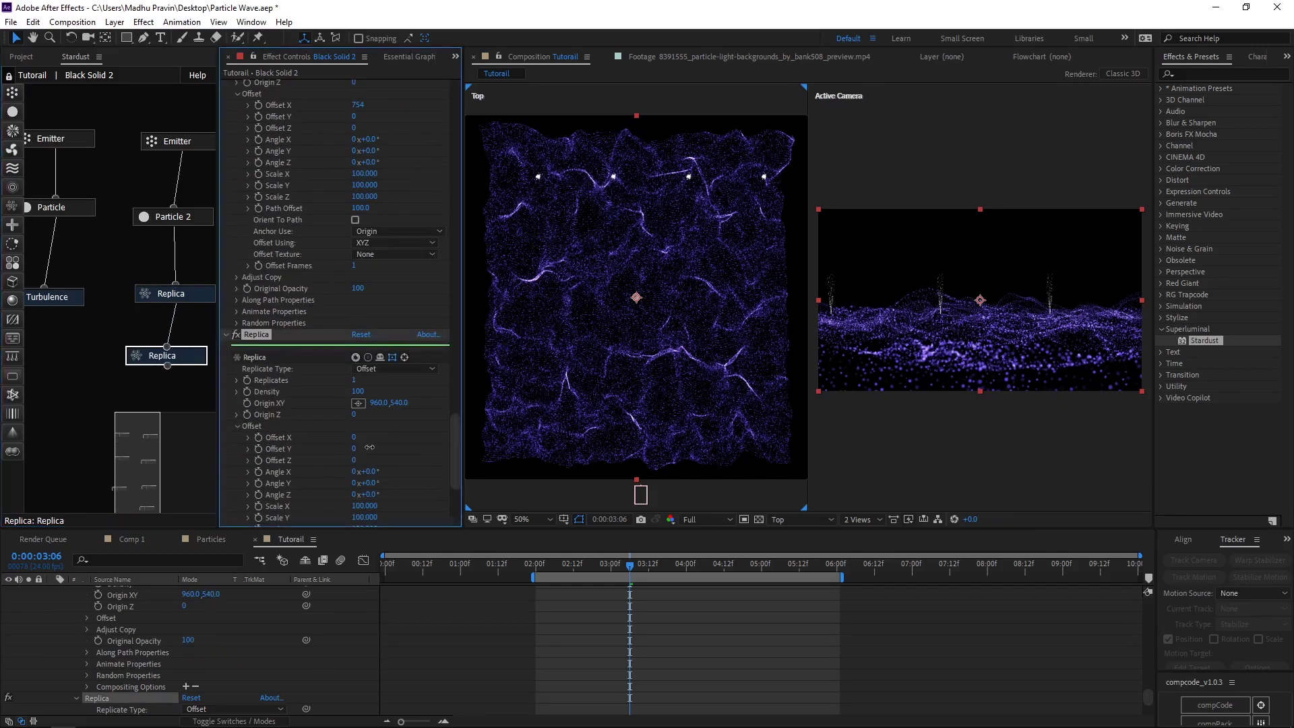
pyautogui.moveTo(356, 463); pyautogui.dragTo(328, 470)
pyautogui.moveTo(353, 440); pyautogui.dragTo(164, 456)
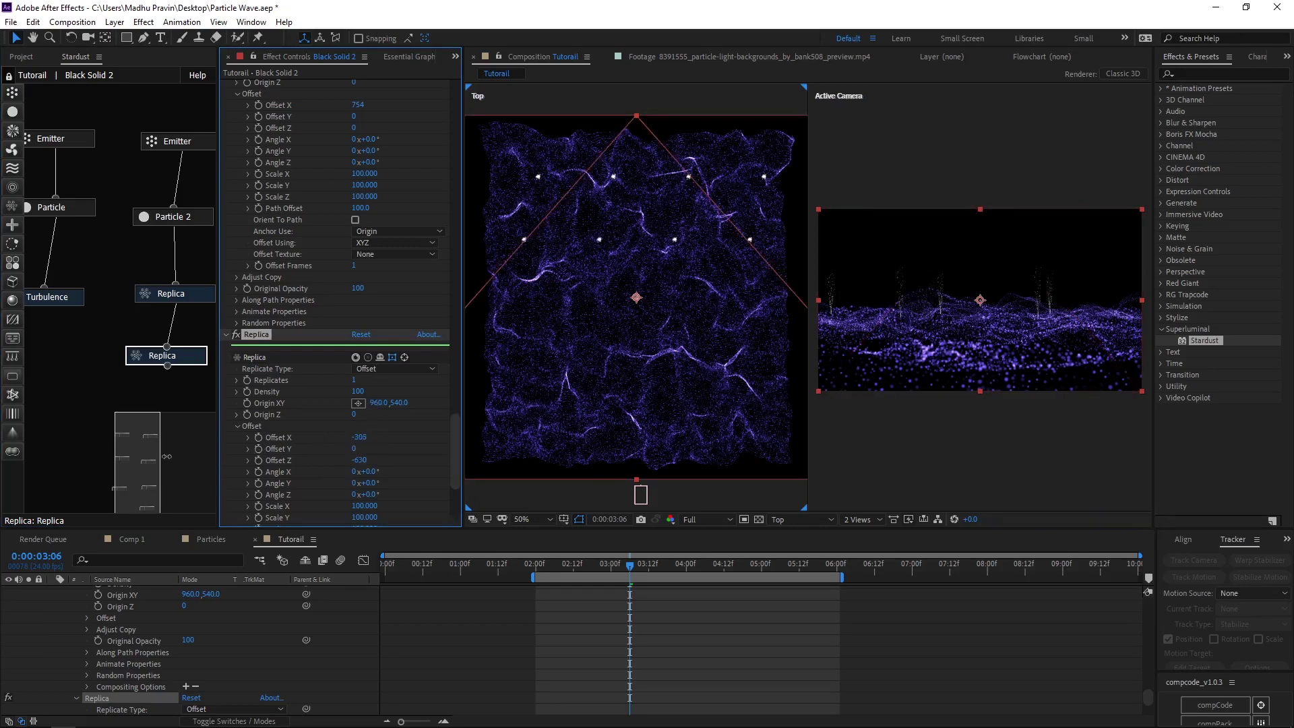
pyautogui.click(135, 445)
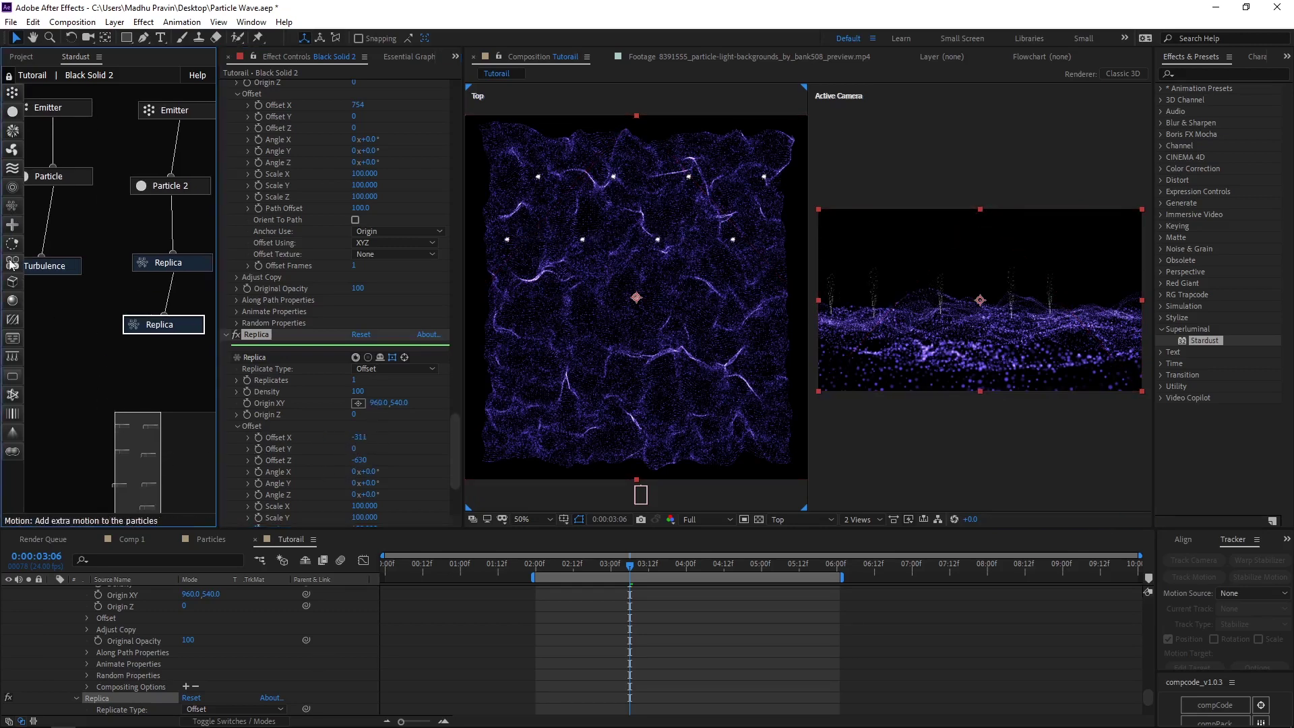
# Set Replica 2 to Offset X 0, Offset Z -1220 and 2 replicates.
pyautogui.moveTo(164, 335); pyautogui.dragTo(163, 374)
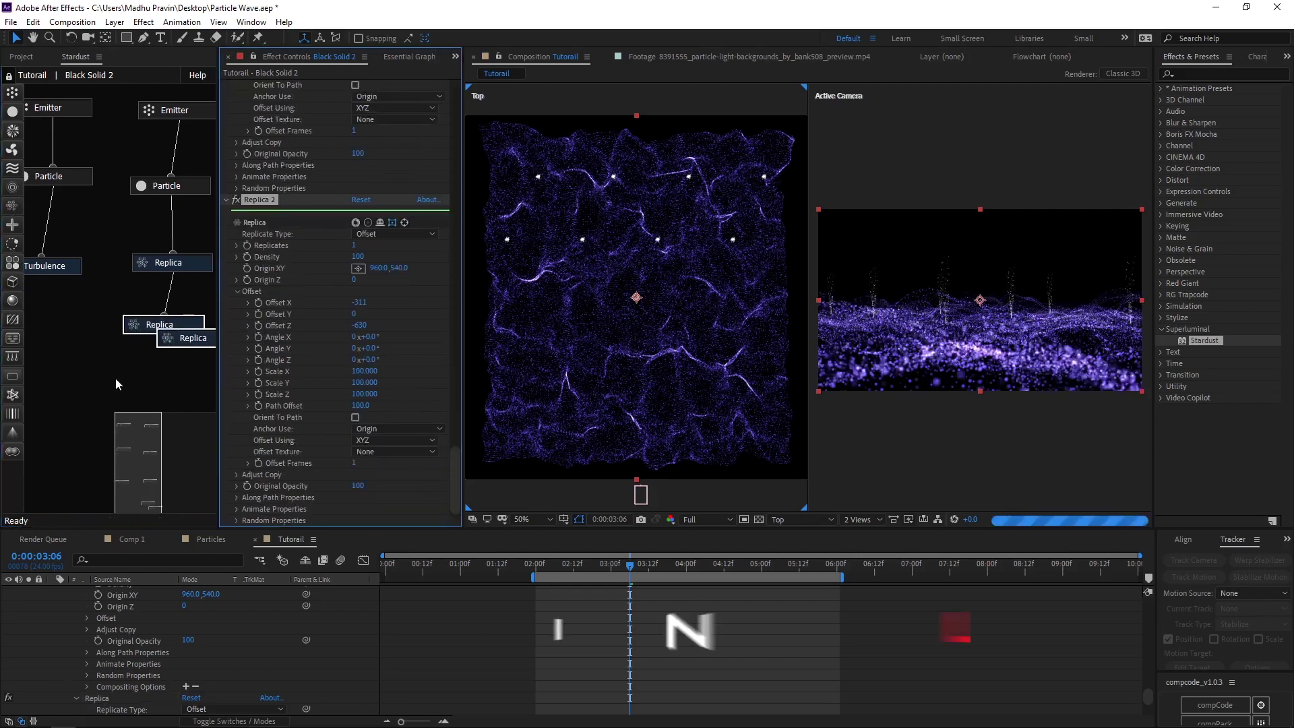
pyautogui.click(359, 290)
pyautogui.write('0')
pyautogui.press('Return')
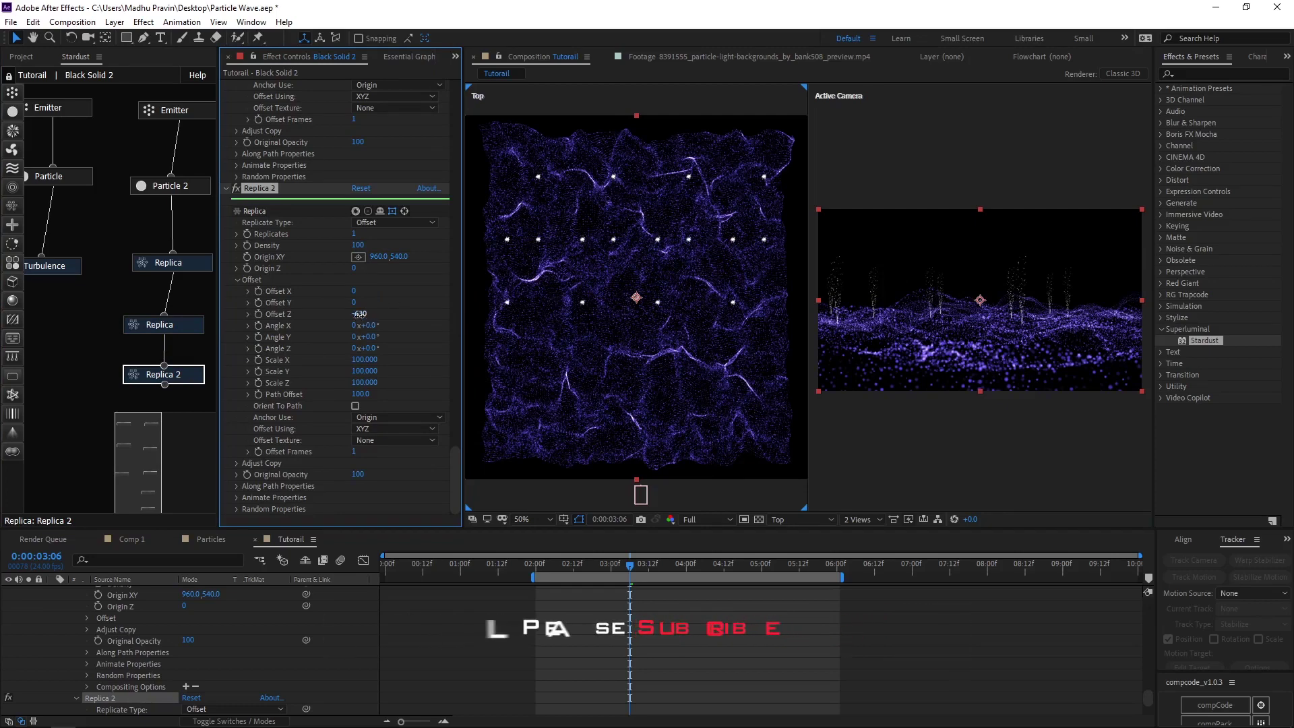
pyautogui.moveTo(360, 314); pyautogui.dragTo(342, 329)
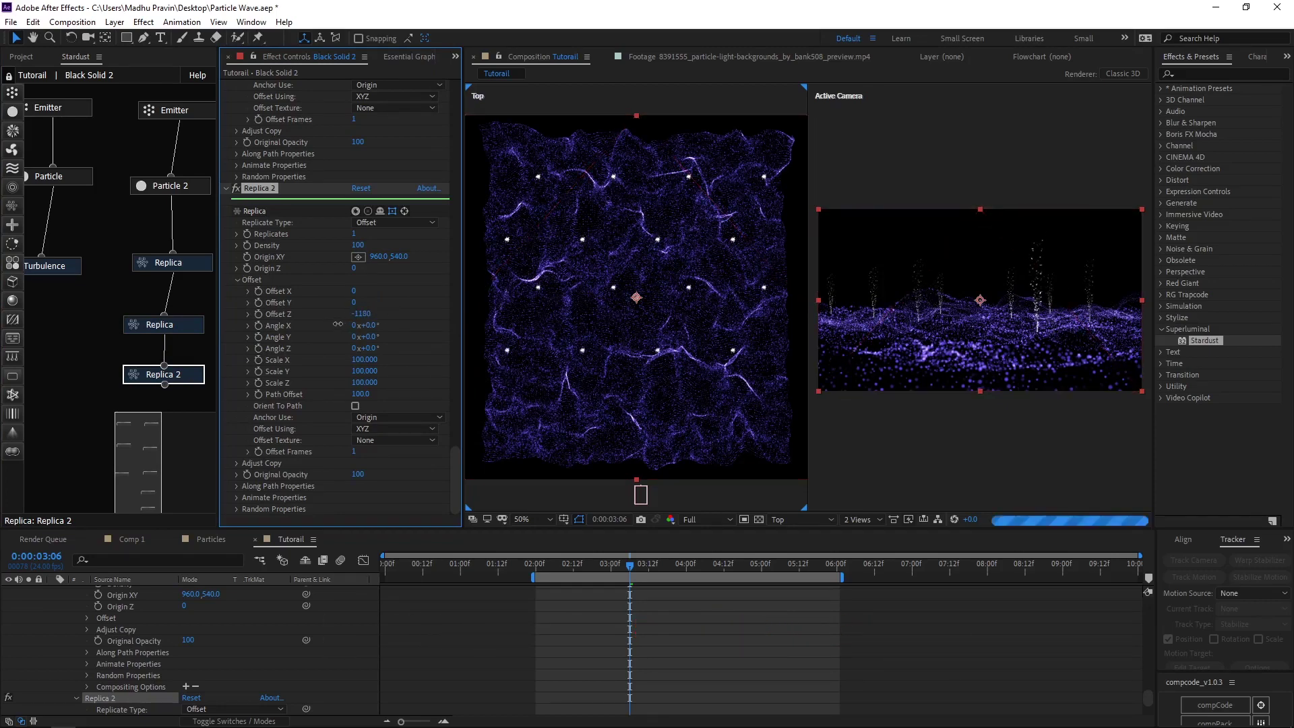
pyautogui.click(352, 236)
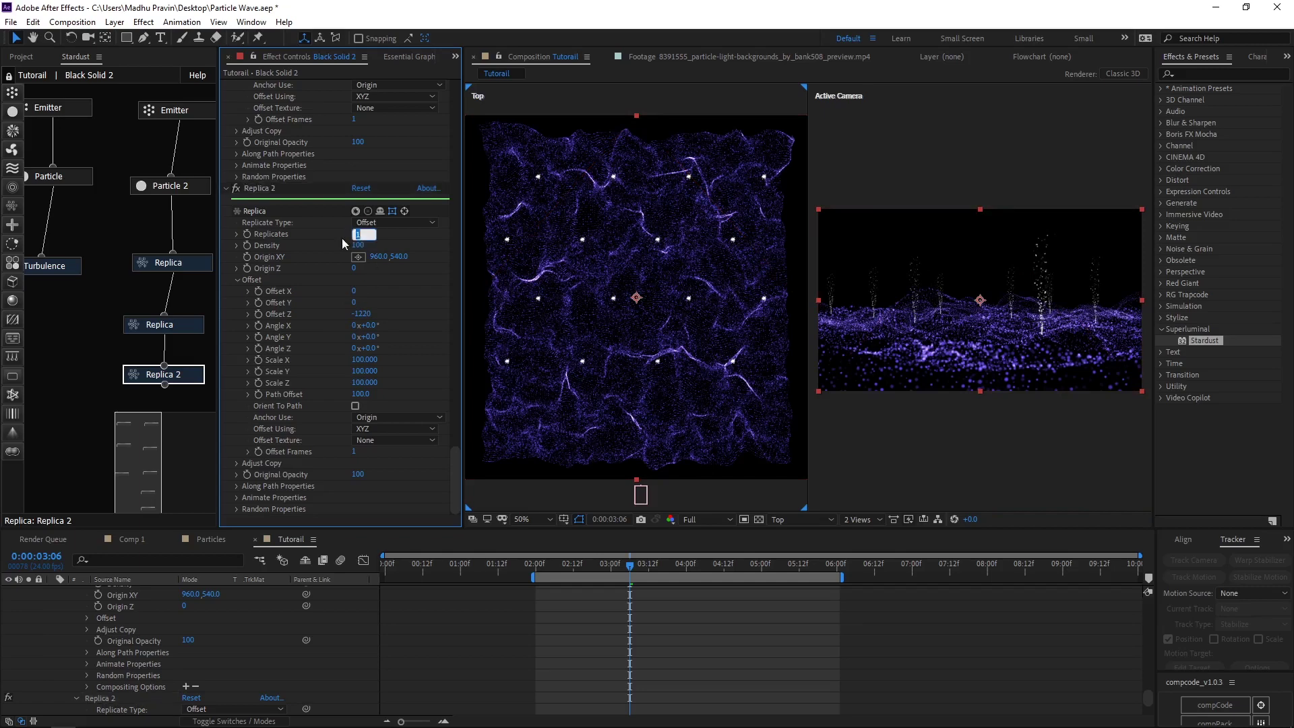
pyautogui.write('2')
pyautogui.press('Return')
# Switch to 1 View and preview the animation.
pyautogui.click(874, 519)
pyautogui.click(848, 504)
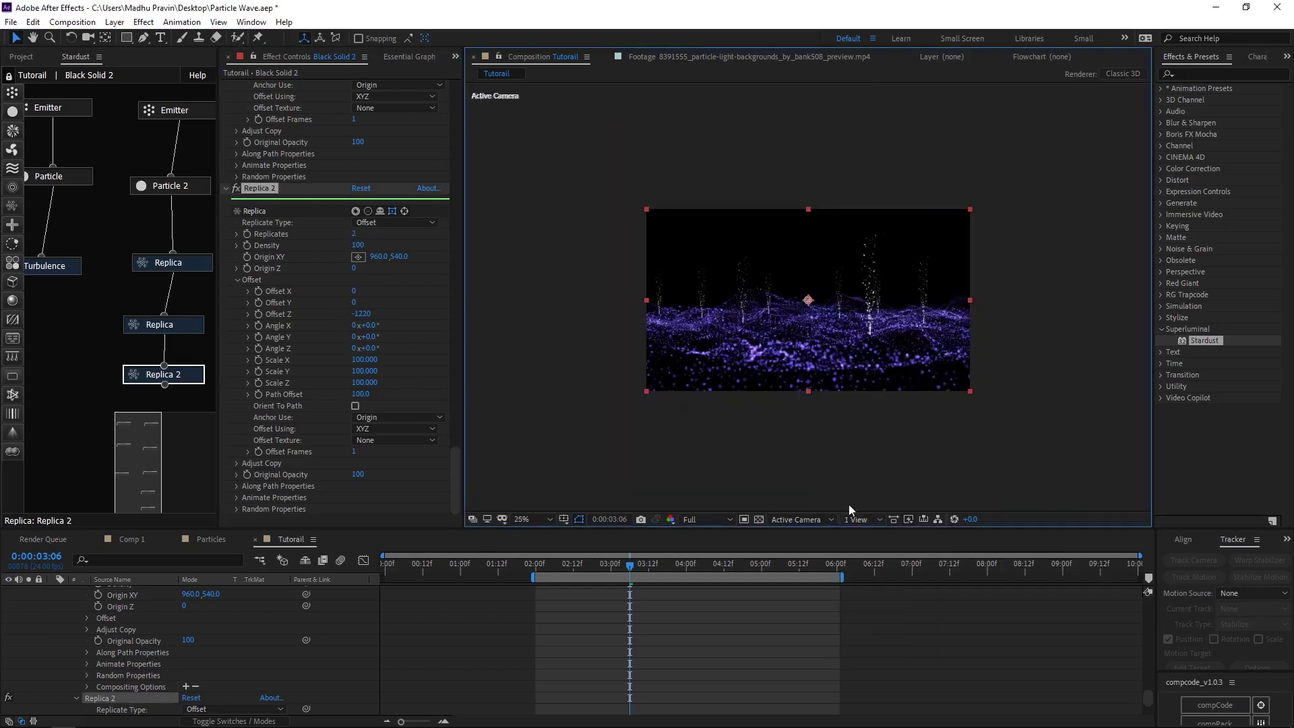
pyautogui.press('space')
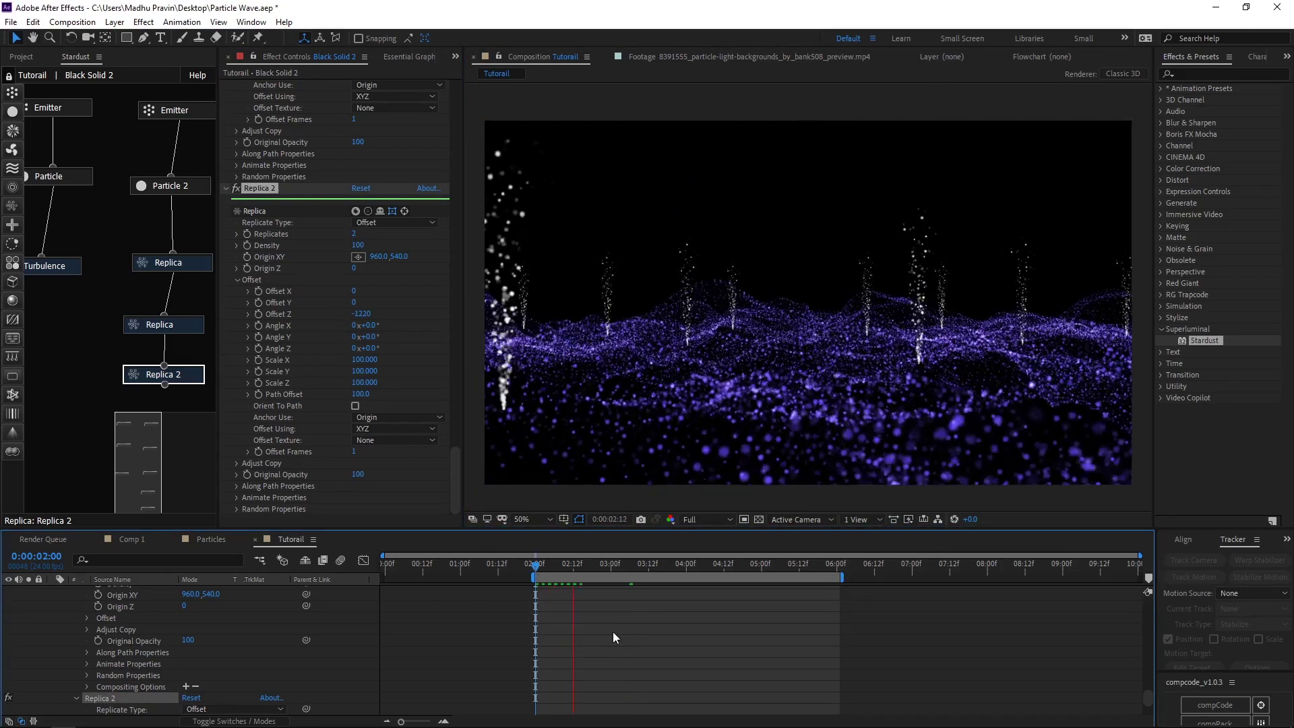
pyautogui.press('space')
# Add a Turbulence field under Replica 2, reshape its over-life curve, and preview.
pyautogui.moveTo(22, 208); pyautogui.dragTo(123, 381)
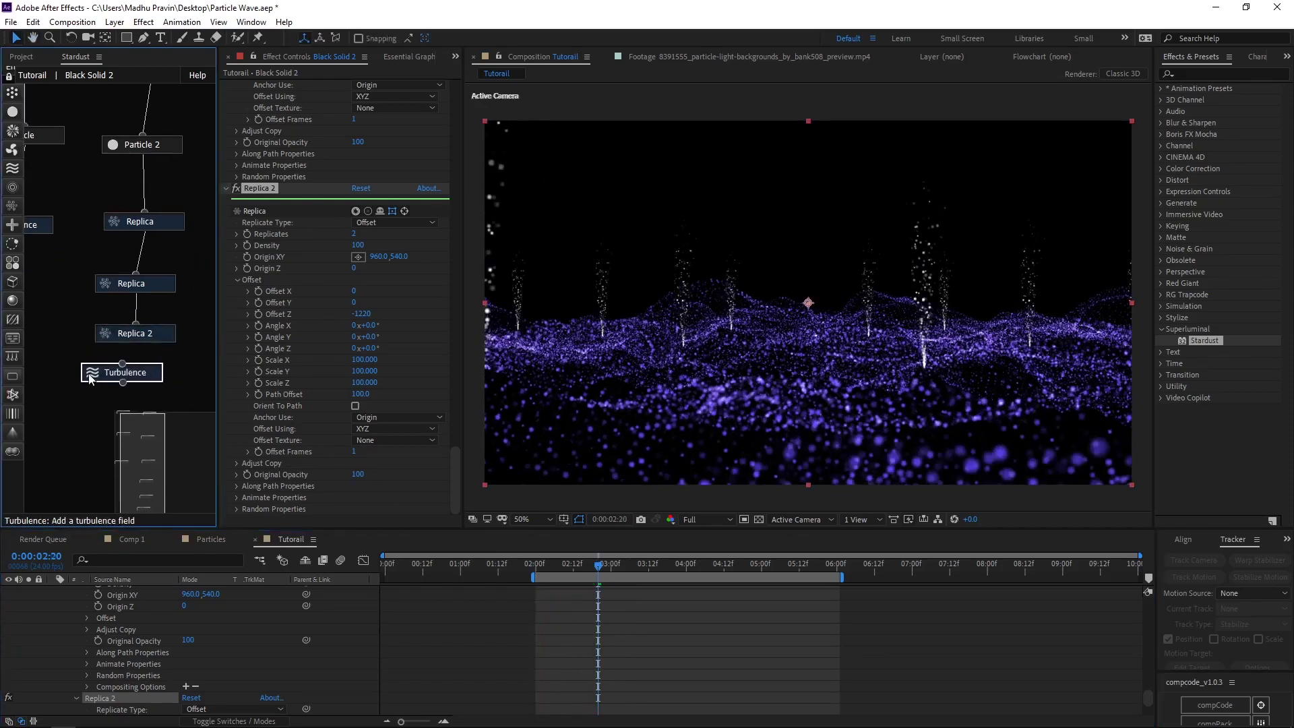
pyautogui.scroll(-5, 305, 443)
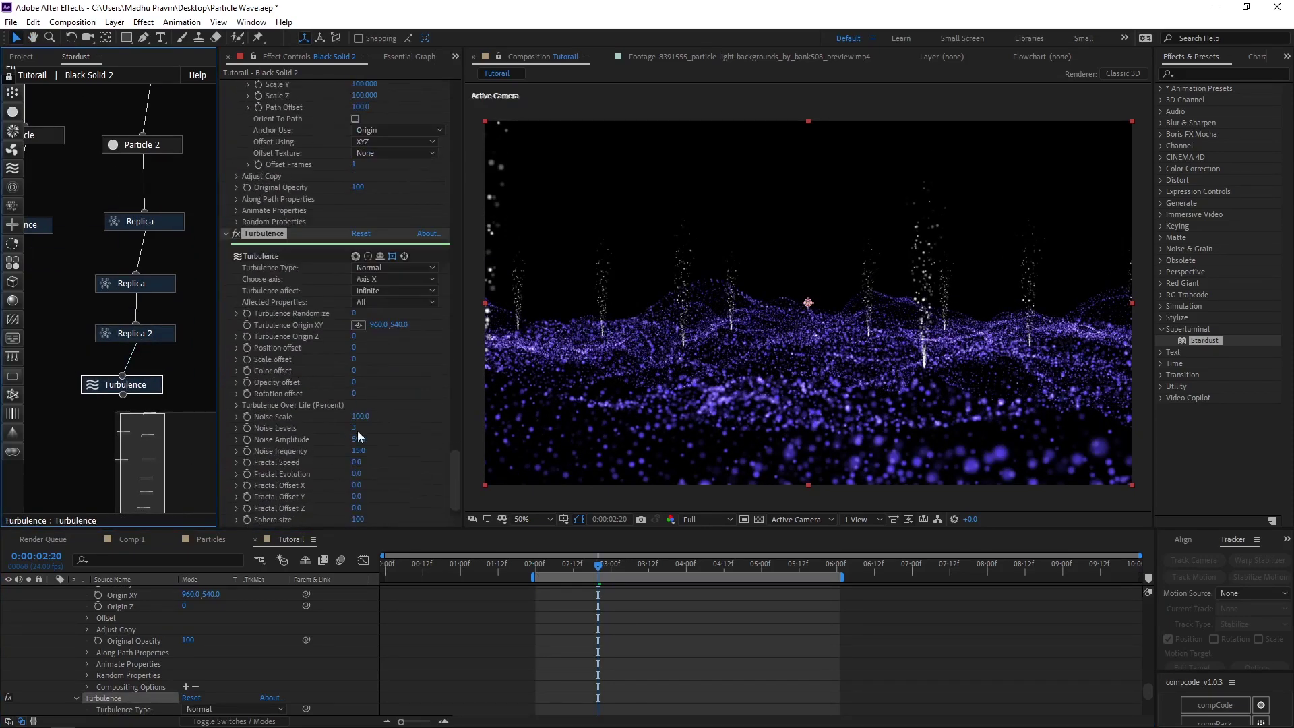
pyautogui.moveTo(356, 347); pyautogui.dragTo(371, 347)
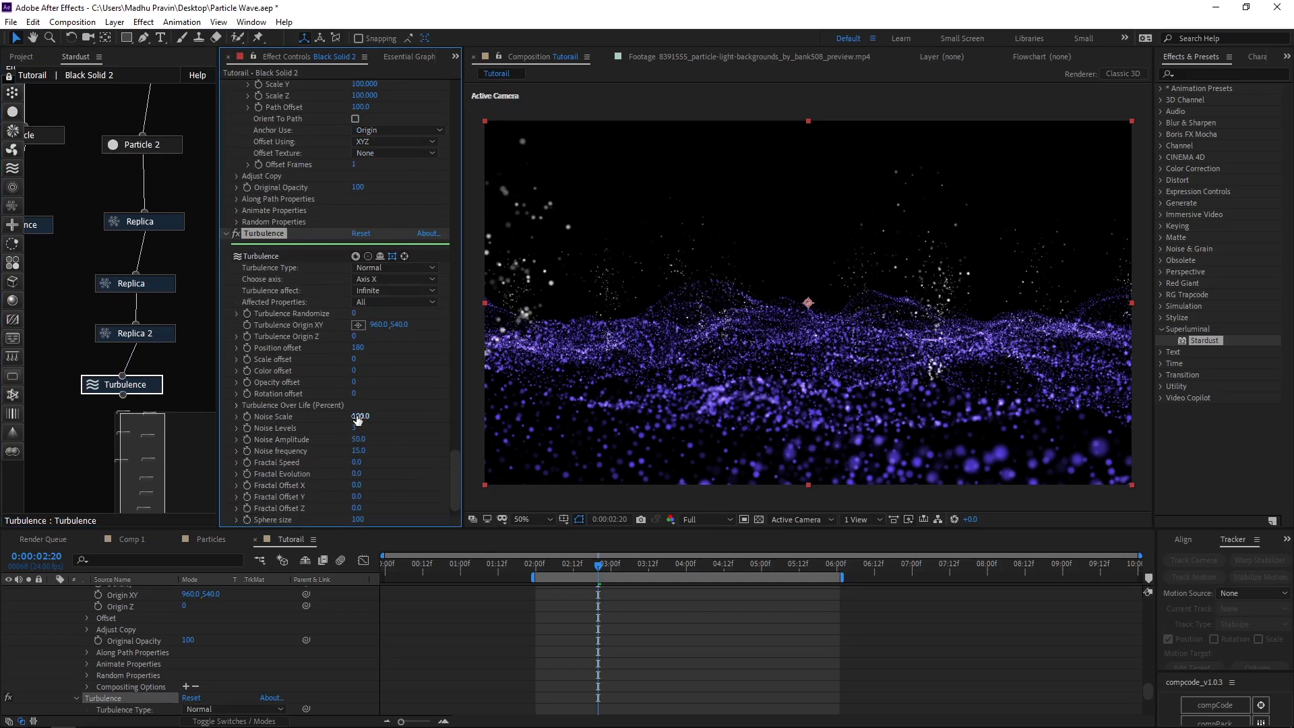
pyautogui.moveTo(358, 416); pyautogui.dragTo(408, 412)
pyautogui.click(252, 406)
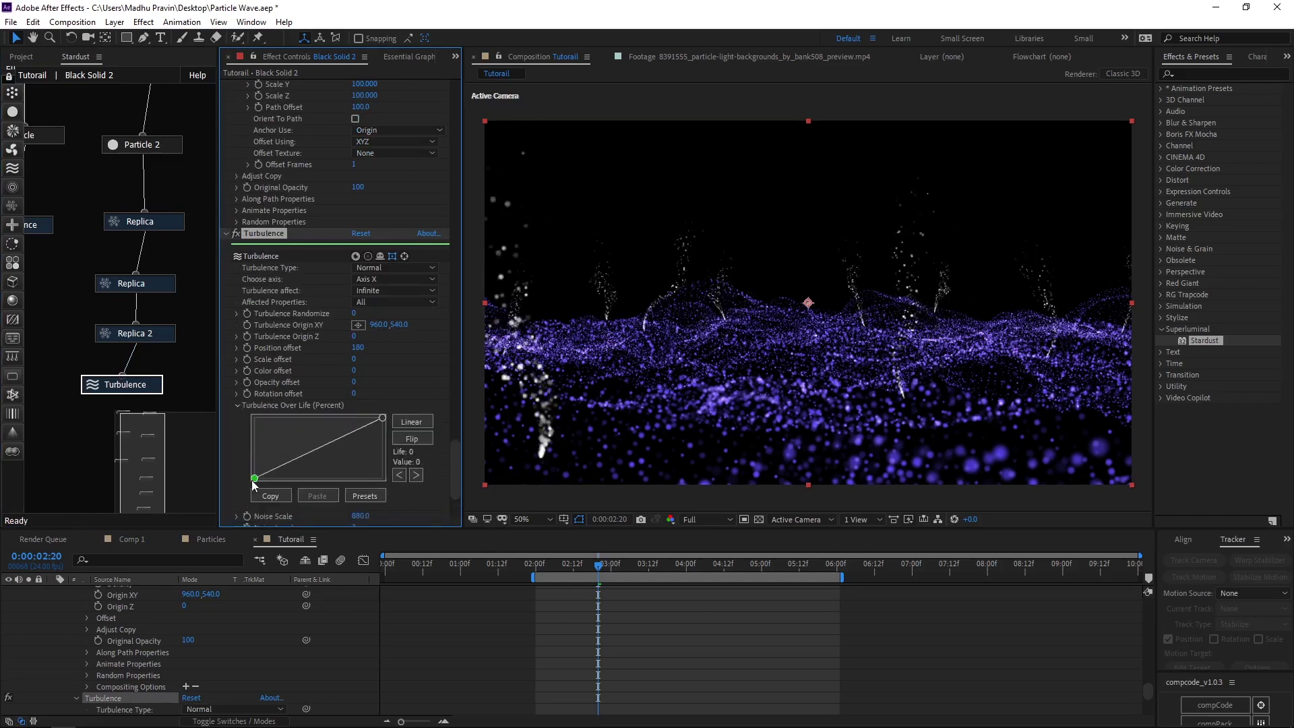
pyautogui.moveTo(311, 466); pyautogui.dragTo(315, 469)
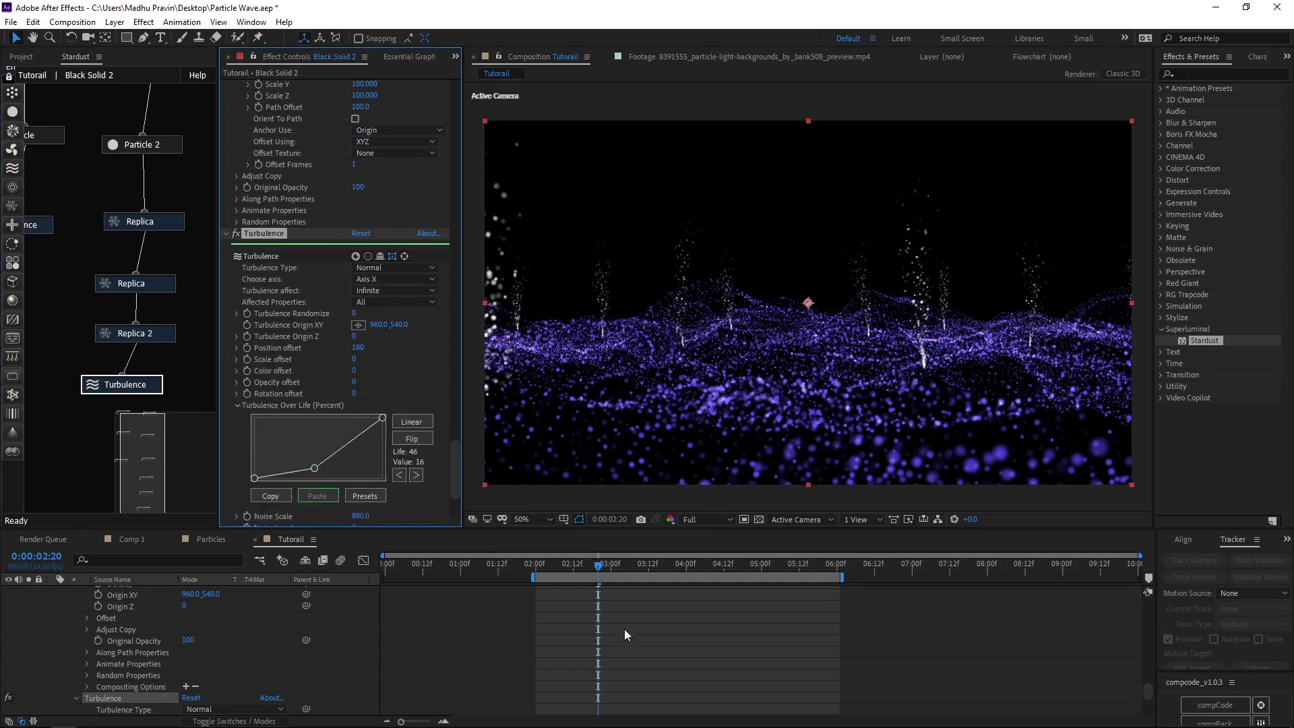
pyautogui.click(570, 574)
pyautogui.press('space')
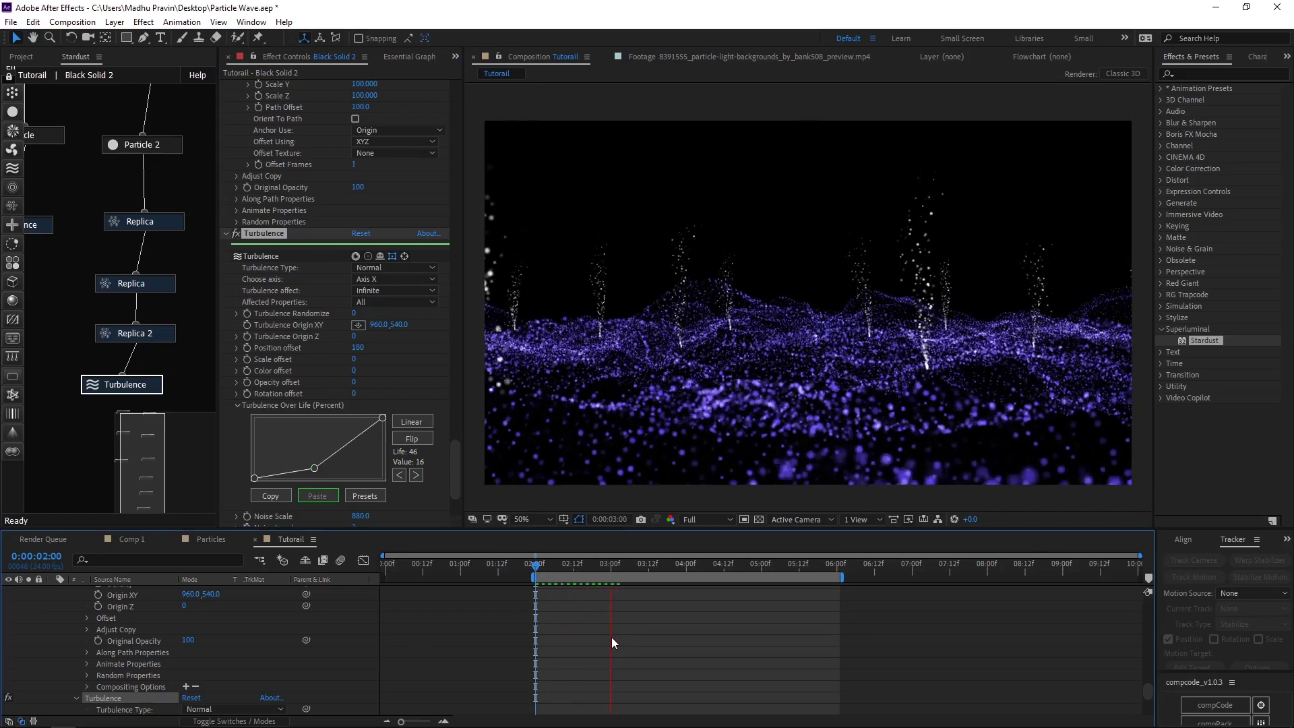
# Set turbulence Position offset 250, Noise Scale 350 and Fractal Speed 7, then preview.
pyautogui.moveTo(357, 347); pyautogui.dragTo(371, 354)
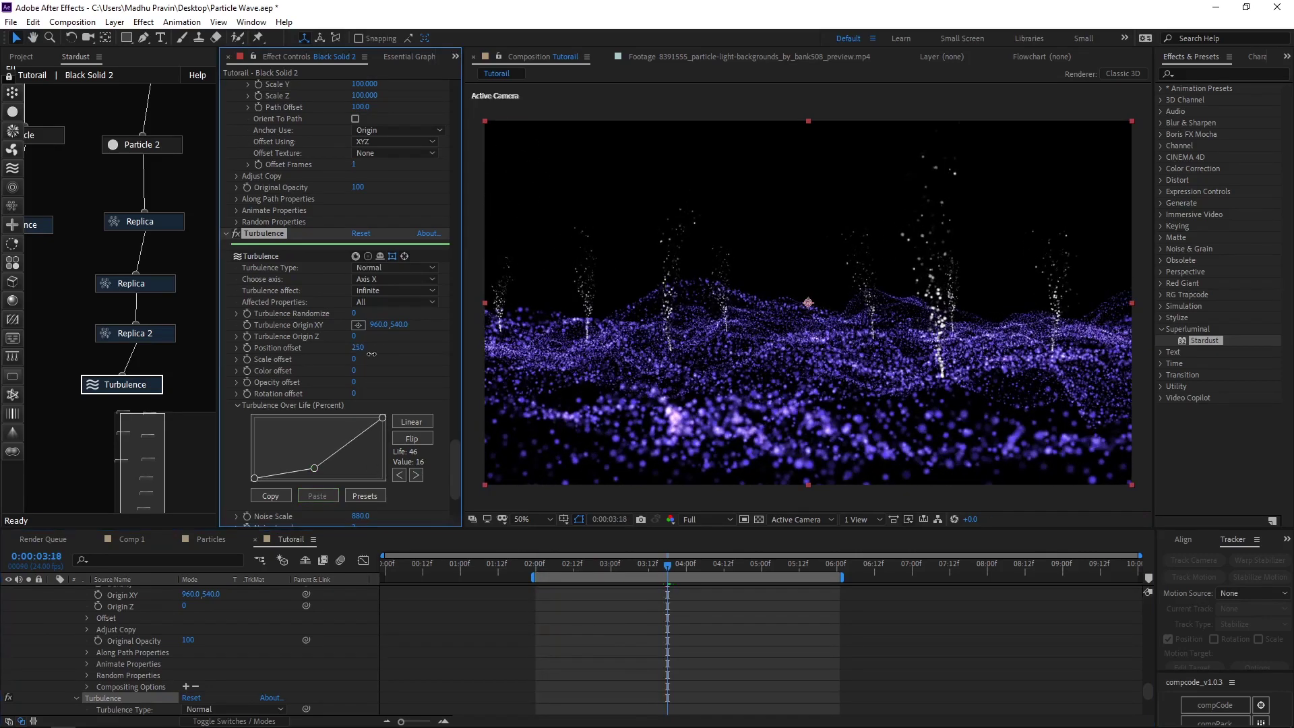
pyautogui.scroll(-3, 371, 354)
pyautogui.moveTo(358, 409)
pyautogui.mouseDown()
pyautogui.moveTo(339, 424)
pyautogui.moveTo(352, 472)
pyautogui.moveTo(364, 452)
pyautogui.mouseUp()
pyautogui.press('space')
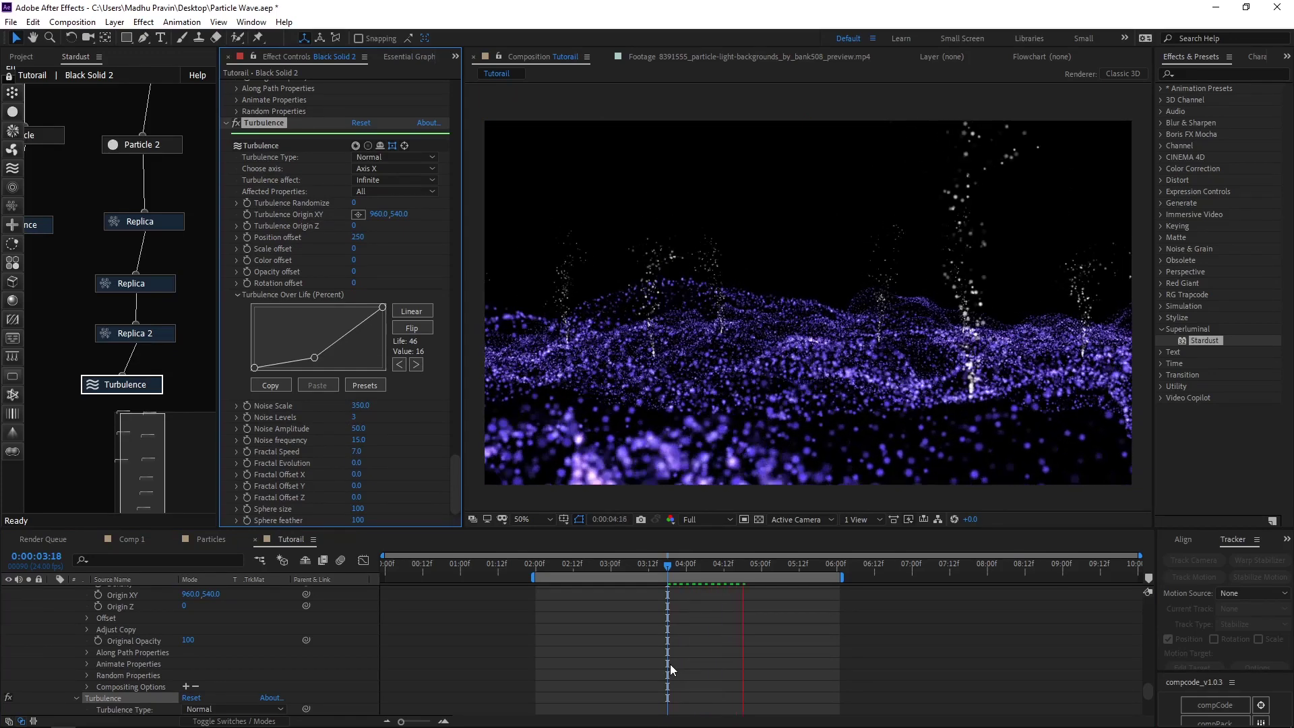
# Pick a saturated purple (704CF8) for Particle 2's colour.
pyautogui.click(168, 148)
pyautogui.click(358, 246)
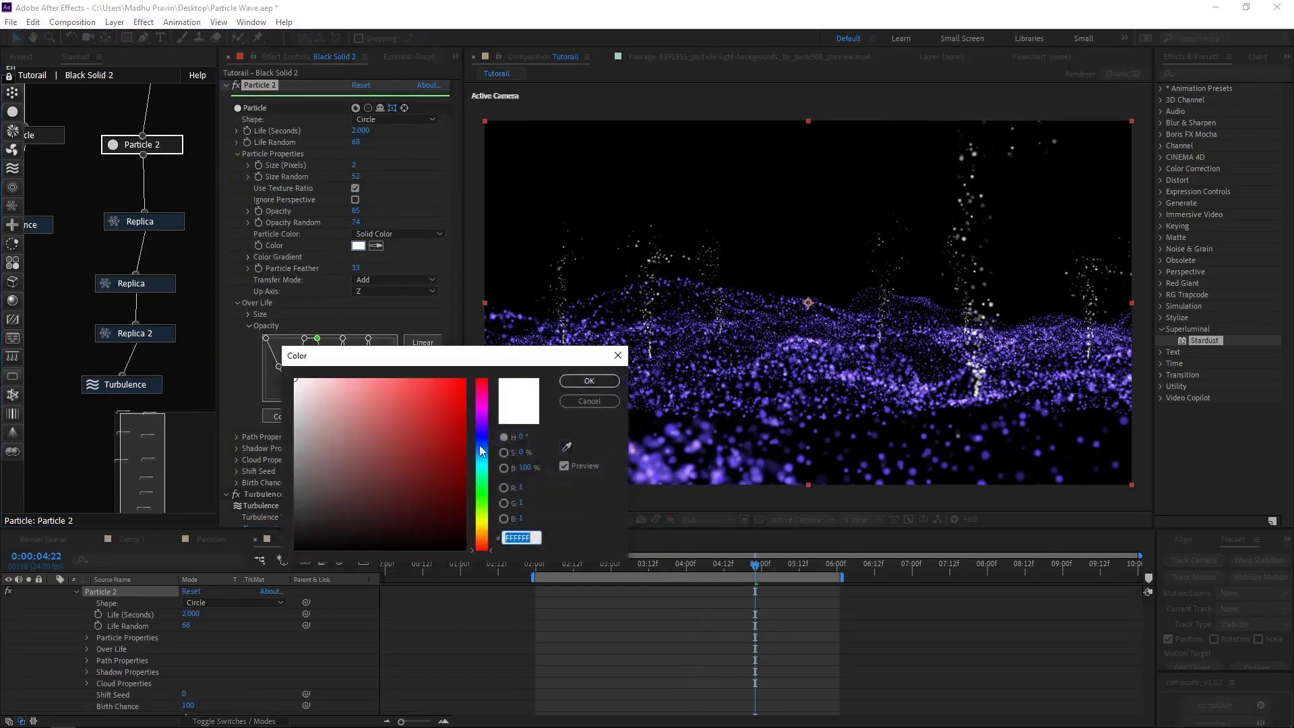
pyautogui.click(482, 429)
pyautogui.click(424, 392)
# Make Particle 2 light purple, pre-compose Camera 1 and Black Solid 2 as 'Particles 2', and duplicate it.
pyautogui.moveTo(424, 392); pyautogui.dragTo(363, 383)
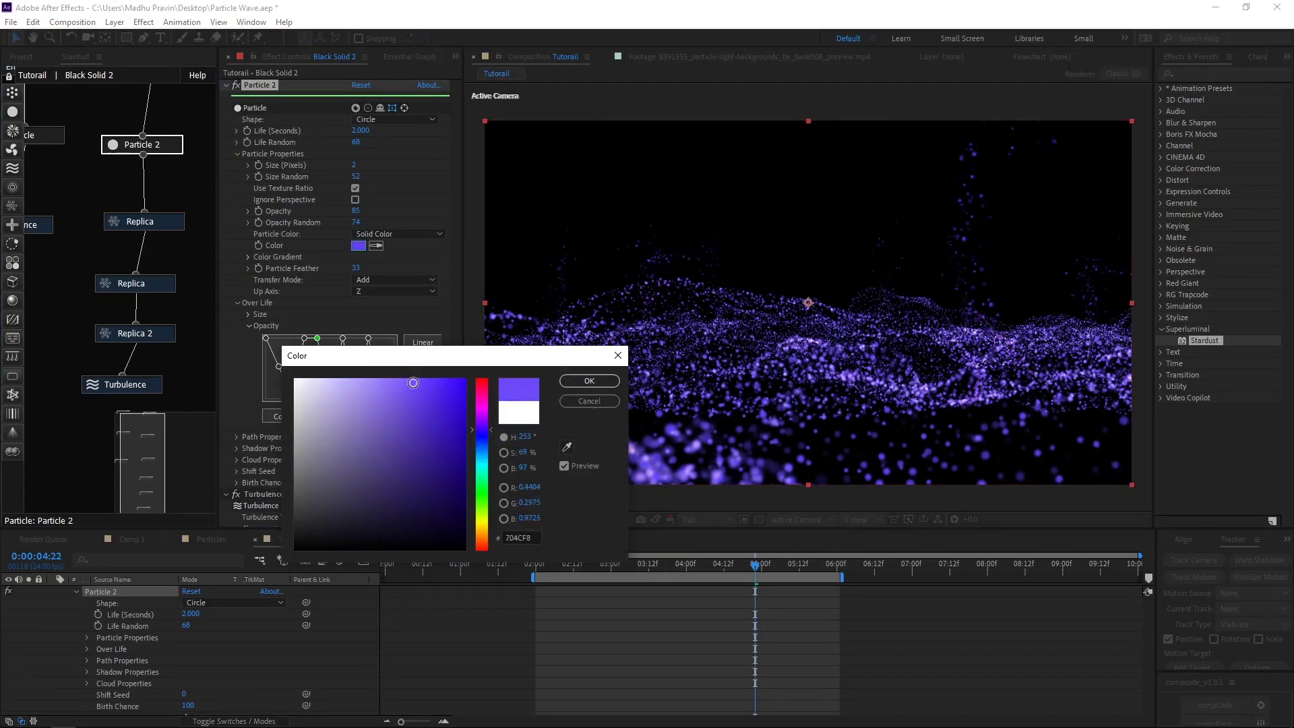
pyautogui.click(587, 381)
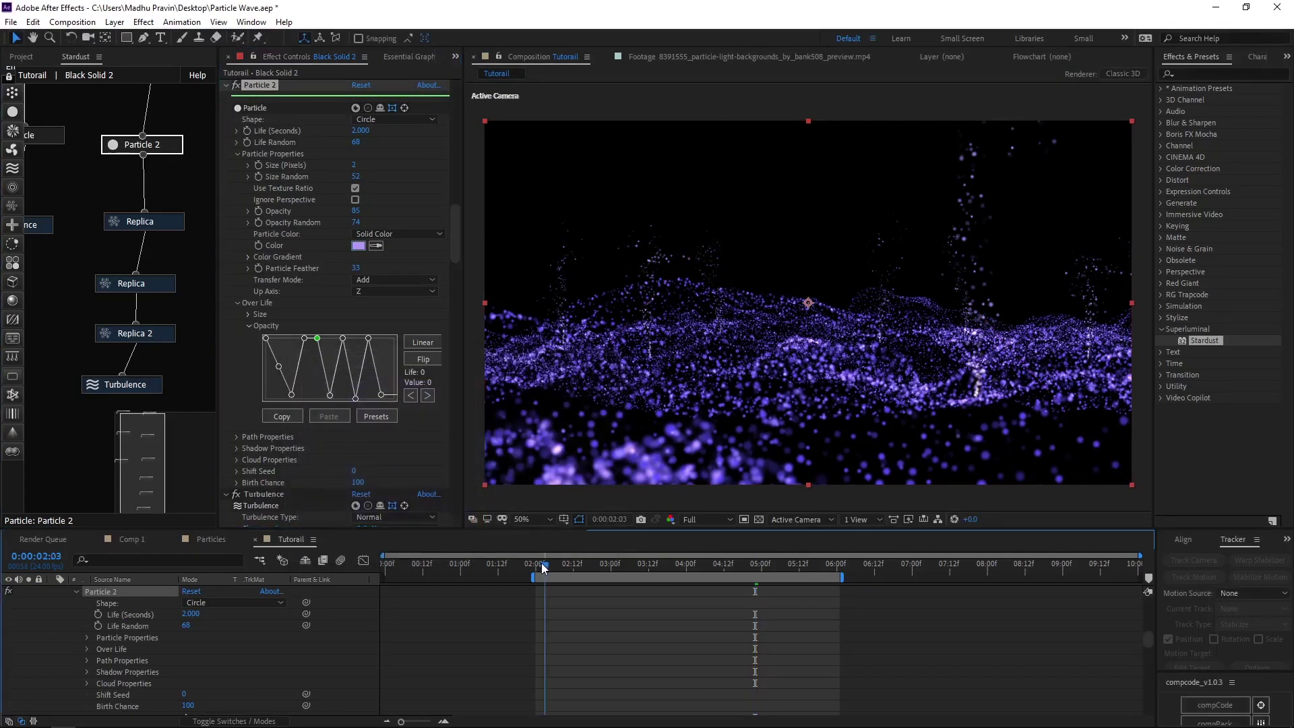
pyautogui.click(54, 602)
pyautogui.keyDown('shift'); pyautogui.click(144, 591); pyautogui.keyUp('shift')
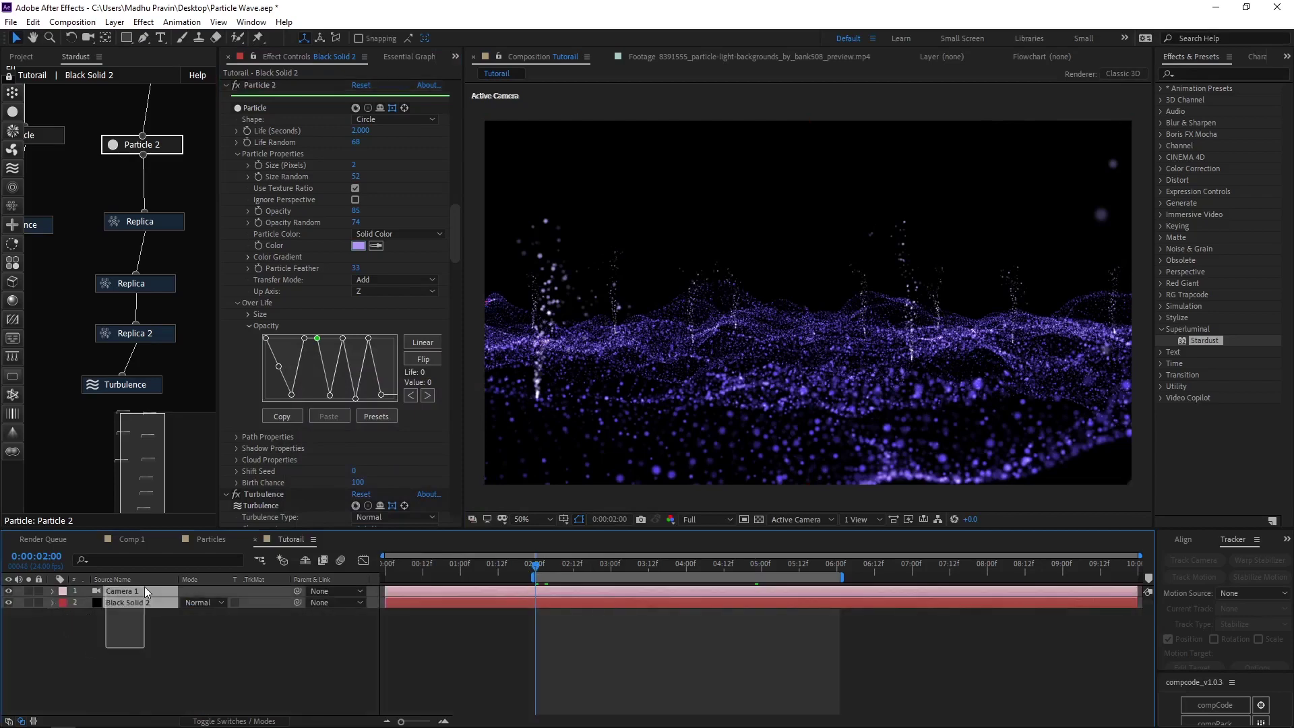
pyautogui.rightClick(144, 587)
pyautogui.click(202, 537)
pyautogui.write('Particles 2')
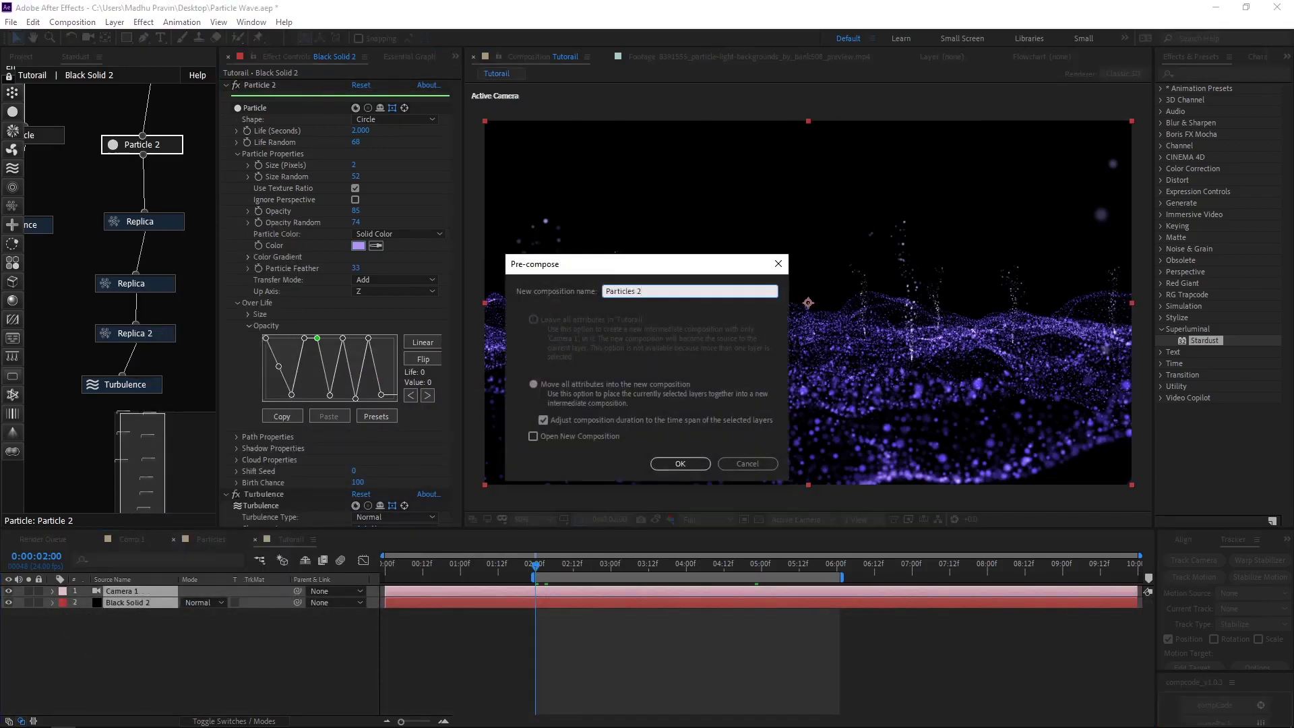
pyautogui.press('Return')
pyautogui.hotkey('ctrl', 'd')
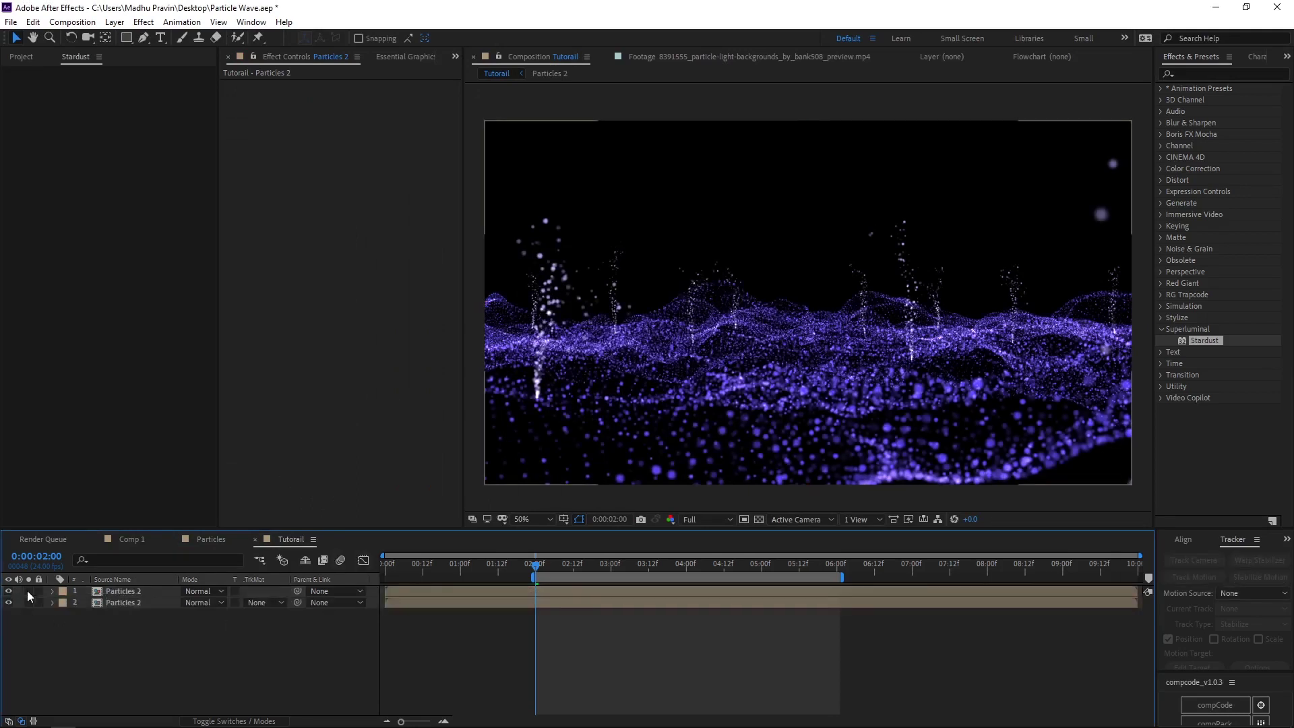
pyautogui.click(1220, 74)
# Apply Curves to the top Particles 2 layer and steepen its Alpha channel curve to cut faint particles.
pyautogui.write('curves')
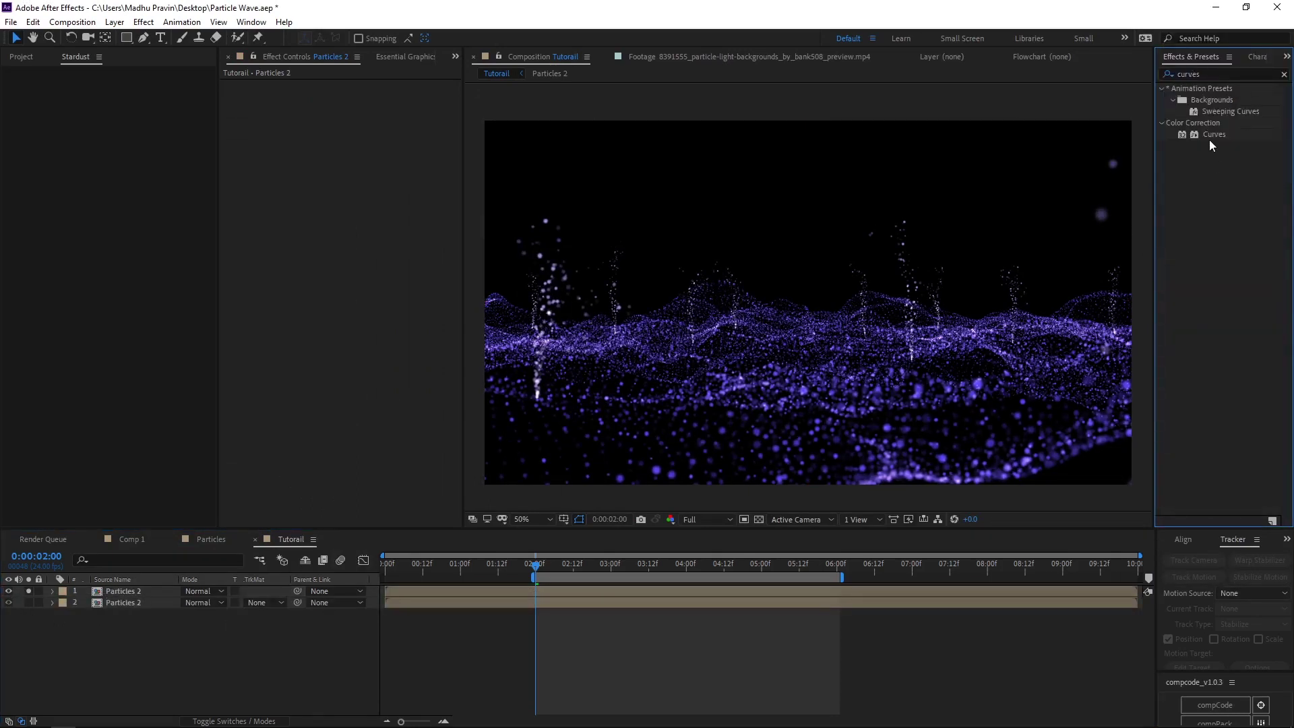
pyautogui.moveTo(1209, 139); pyautogui.dragTo(761, 300)
pyautogui.click(394, 97)
pyautogui.click(385, 170)
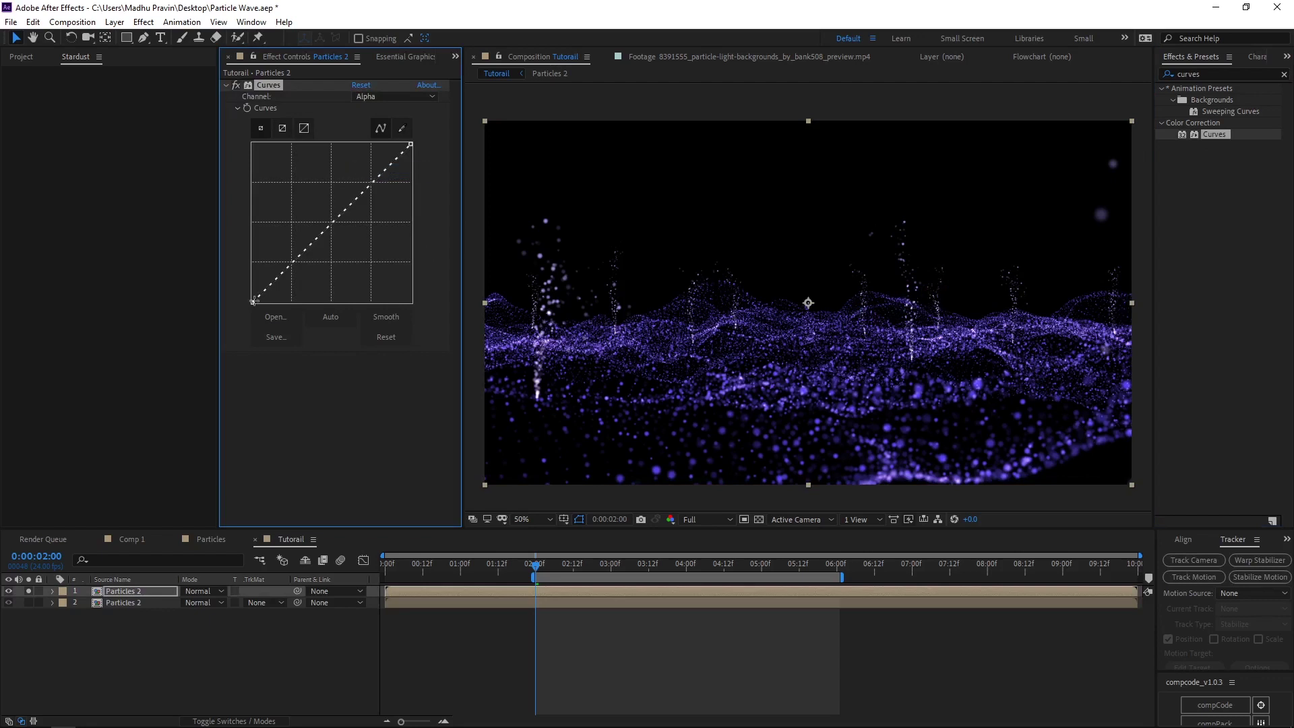
pyautogui.moveTo(254, 301); pyautogui.dragTo(330, 301)
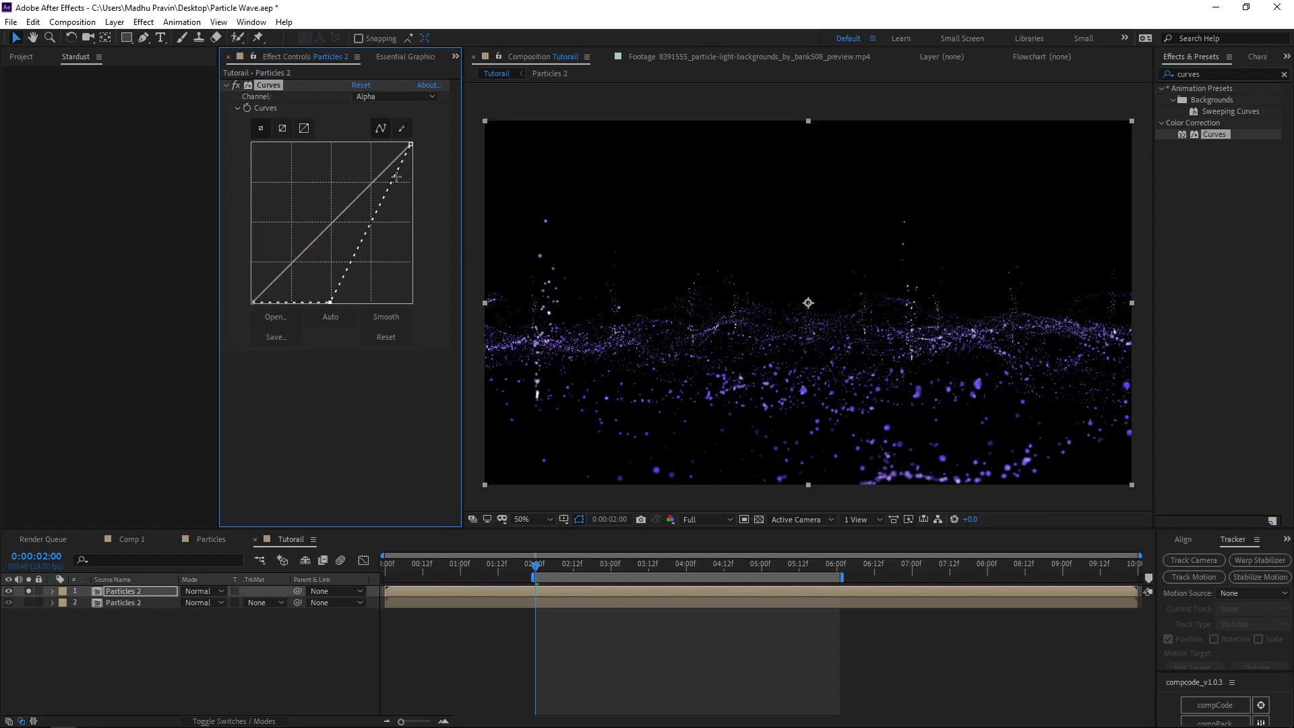
pyautogui.moveTo(410, 144); pyautogui.dragTo(376, 144)
# Apply Glow to the top Particles 2 layer (Threshold 60%, Radius 107).
pyautogui.doubleClick(1210, 74)
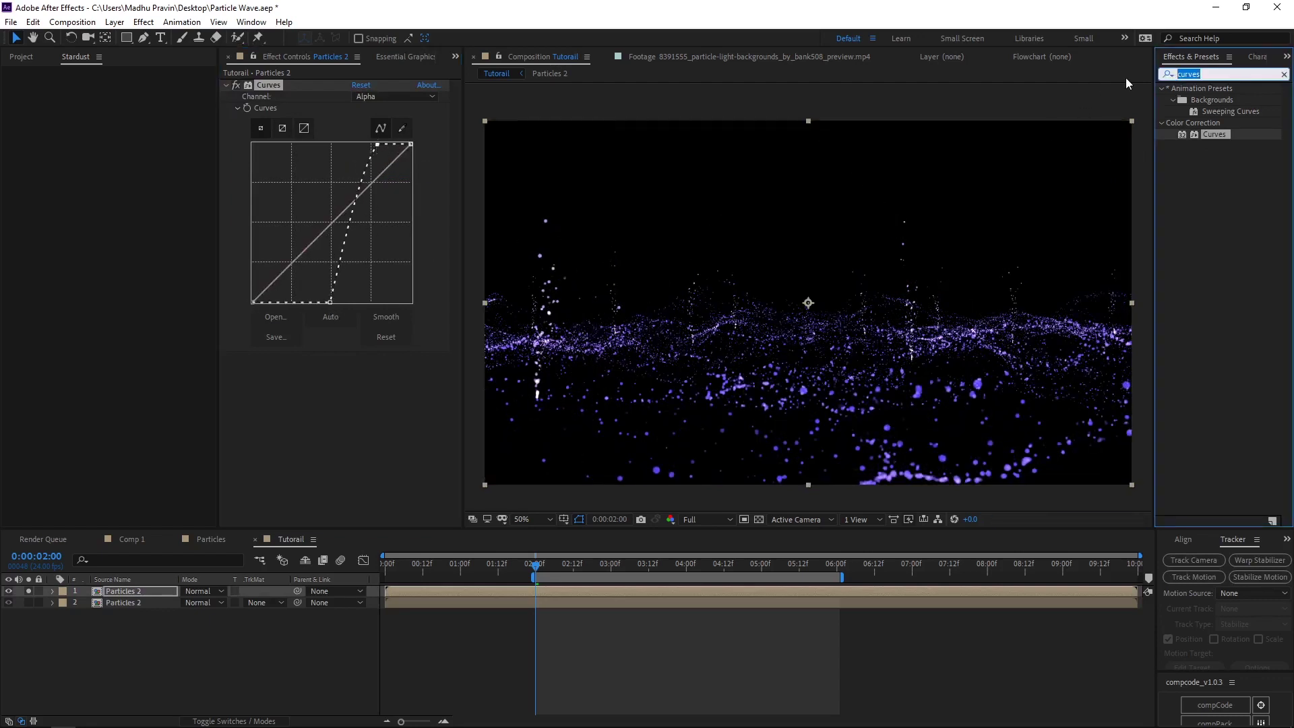
pyautogui.write('glow')
pyautogui.moveTo(1226, 155)
pyautogui.mouseDown()
pyautogui.moveTo(340, 386)
pyautogui.moveTo(387, 369)
pyautogui.mouseUp()
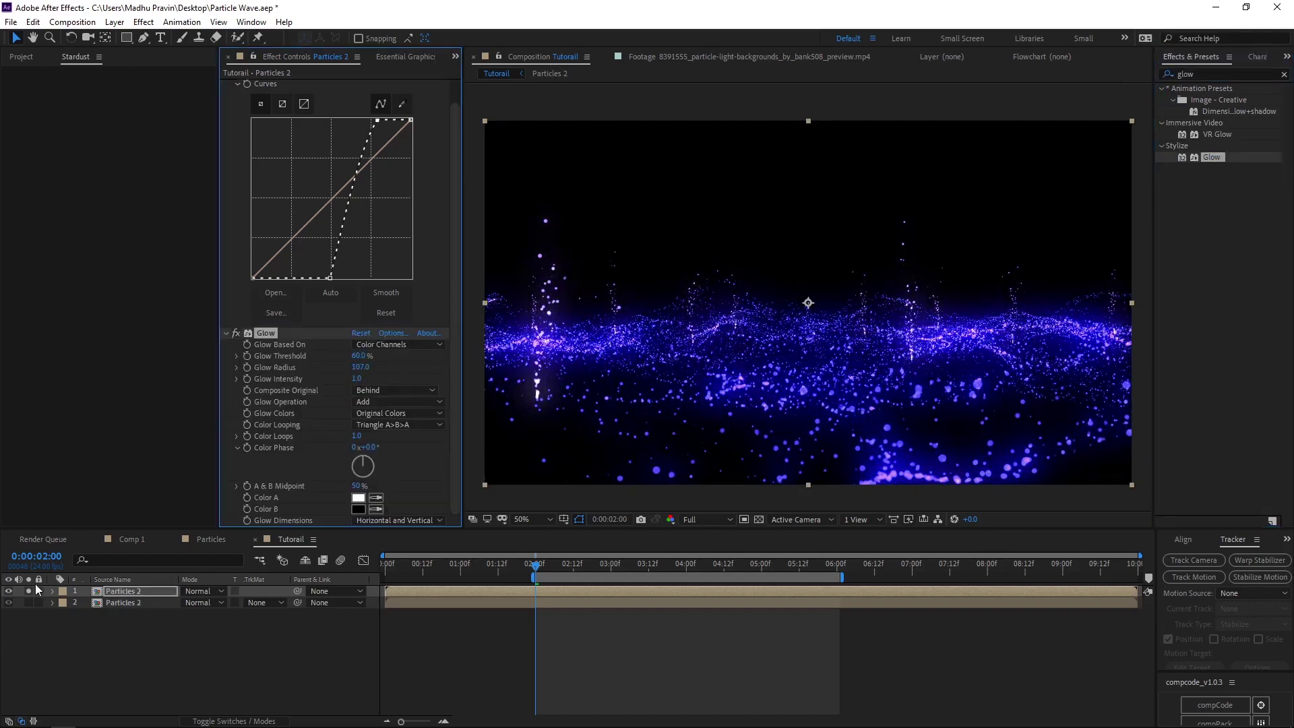
# Set the top Particles 2 layer to Add blending and raise its Glow Radius to about 160.
pyautogui.click(195, 591)
pyautogui.click(243, 288)
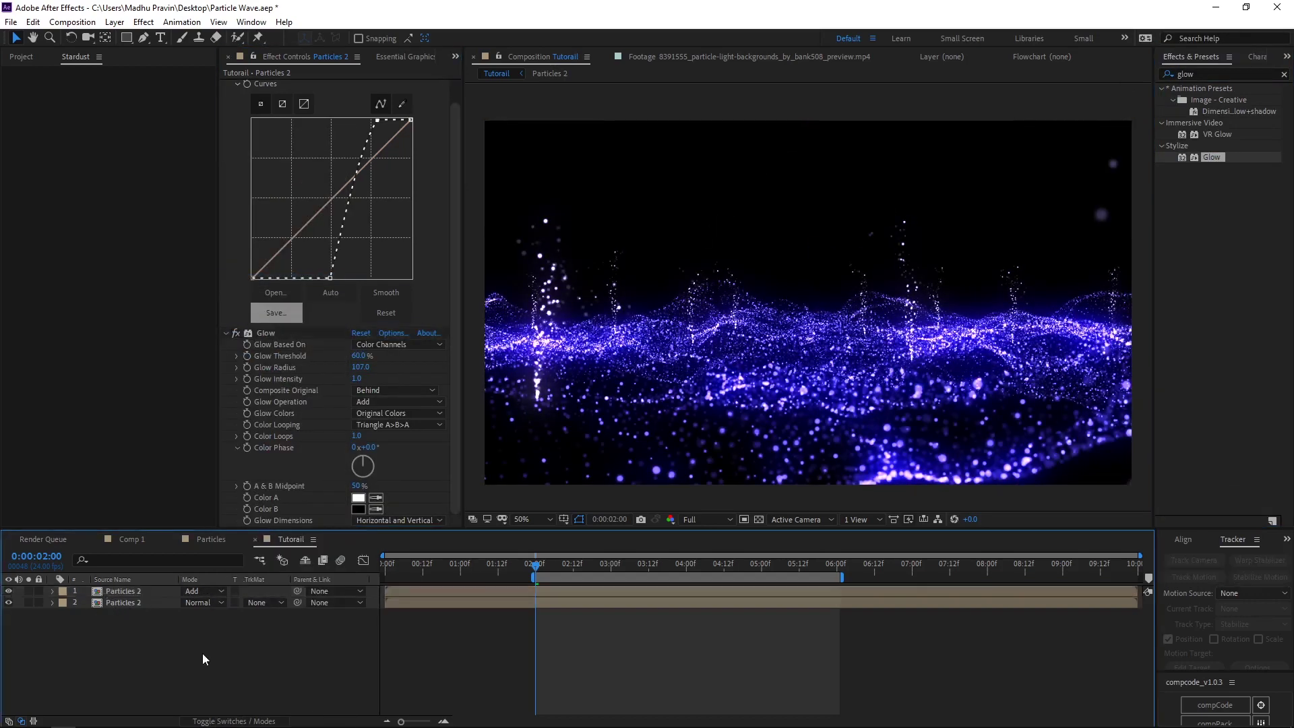
pyautogui.click(226, 591)
pyautogui.moveTo(358, 368); pyautogui.dragTo(396, 367)
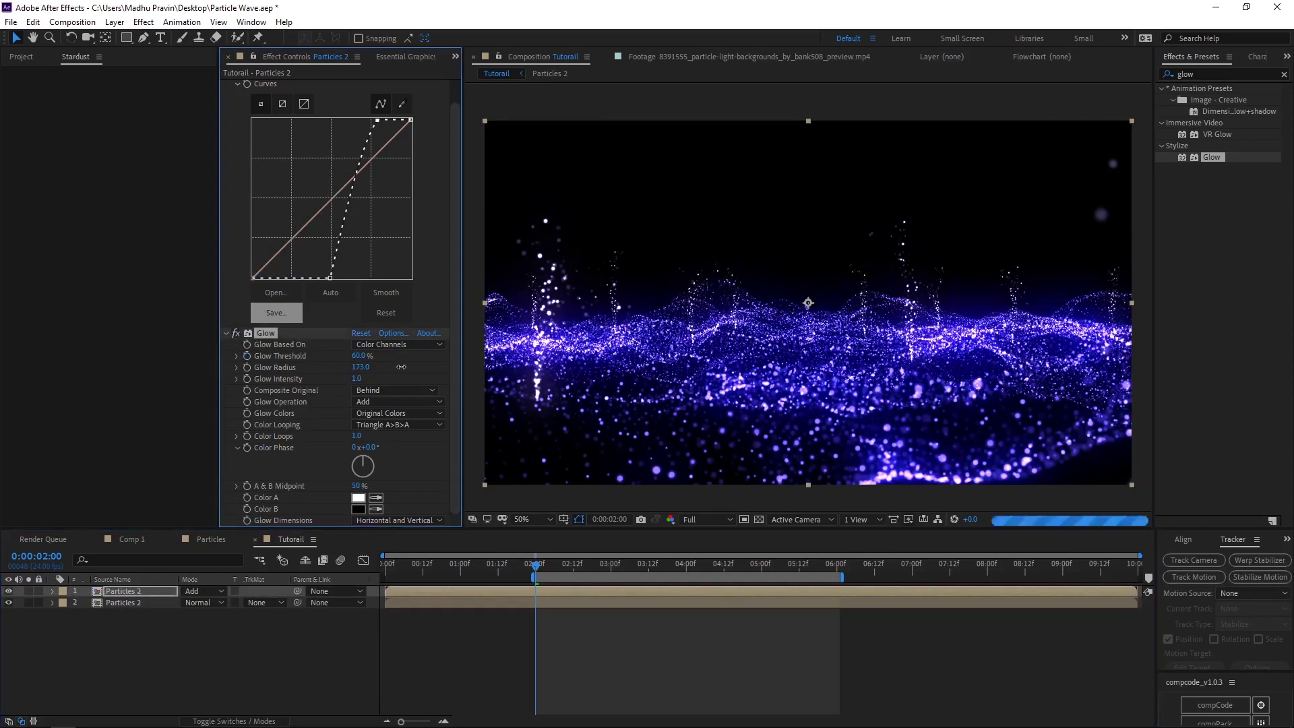
# Solo the top Particles 2 layer and tighten its alpha curve's lower and upper points.
pyautogui.click(28, 591)
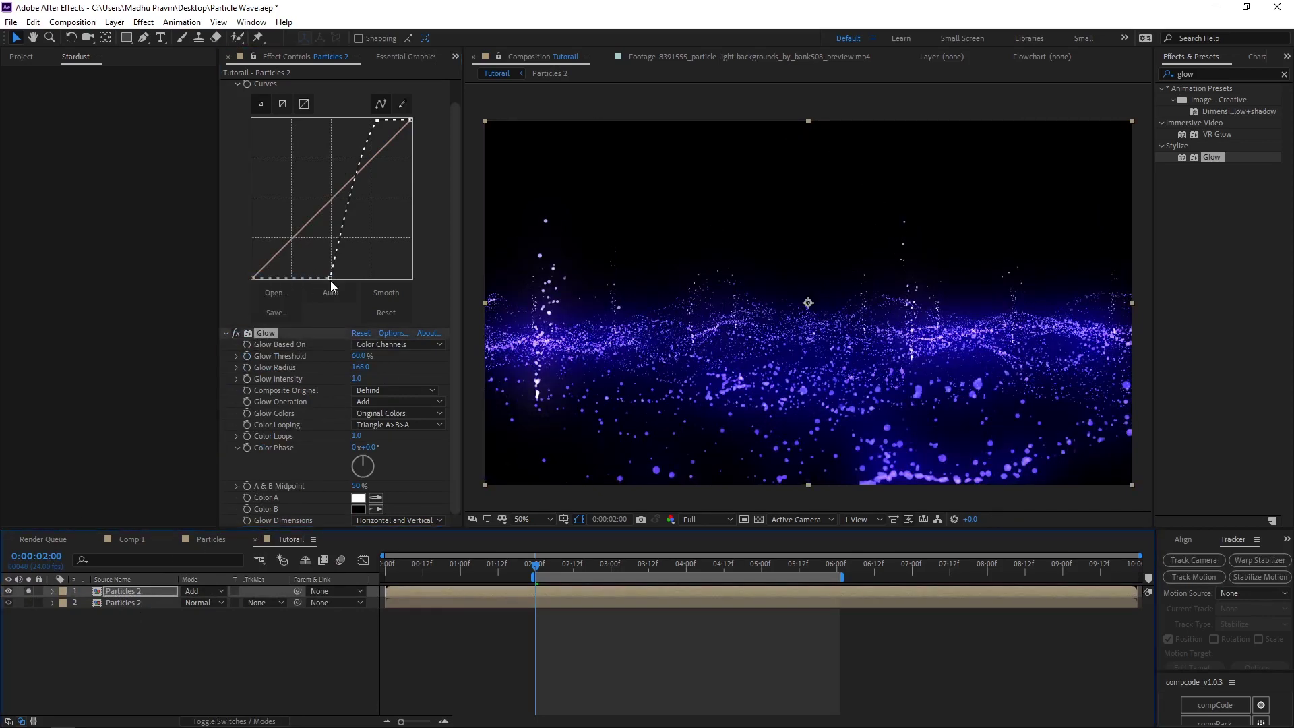
pyautogui.moveTo(330, 278); pyautogui.dragTo(358, 278)
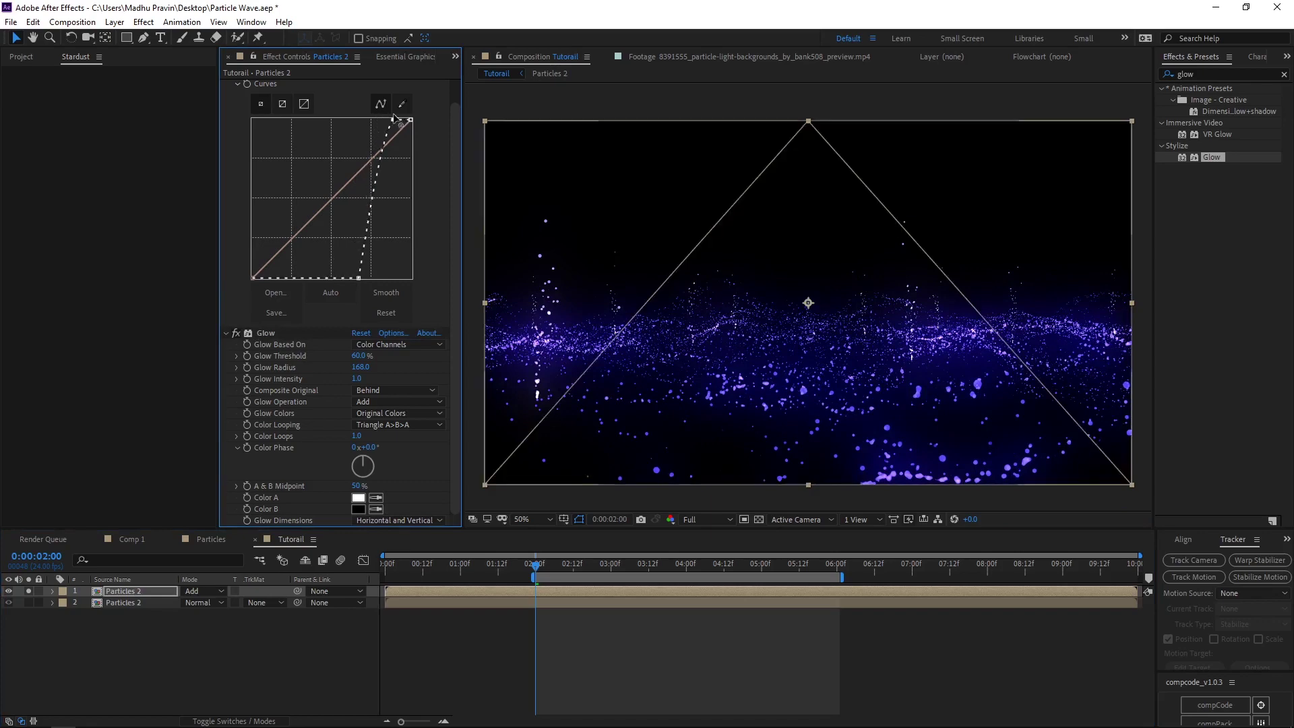
pyautogui.moveTo(386, 122); pyautogui.dragTo(411, 120)
# Unsolo the layer, preview both particle layers together, and open the Particles 2 precomp.
pyautogui.click(28, 591)
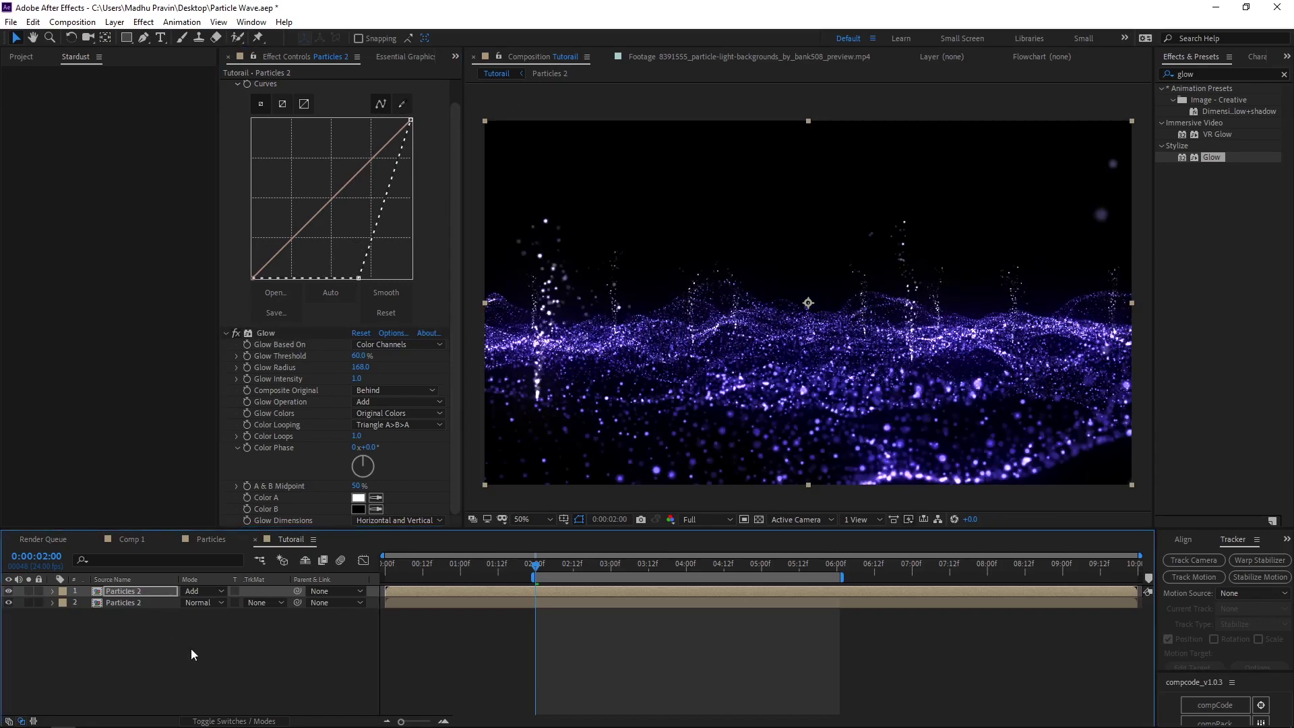
pyautogui.press('space')
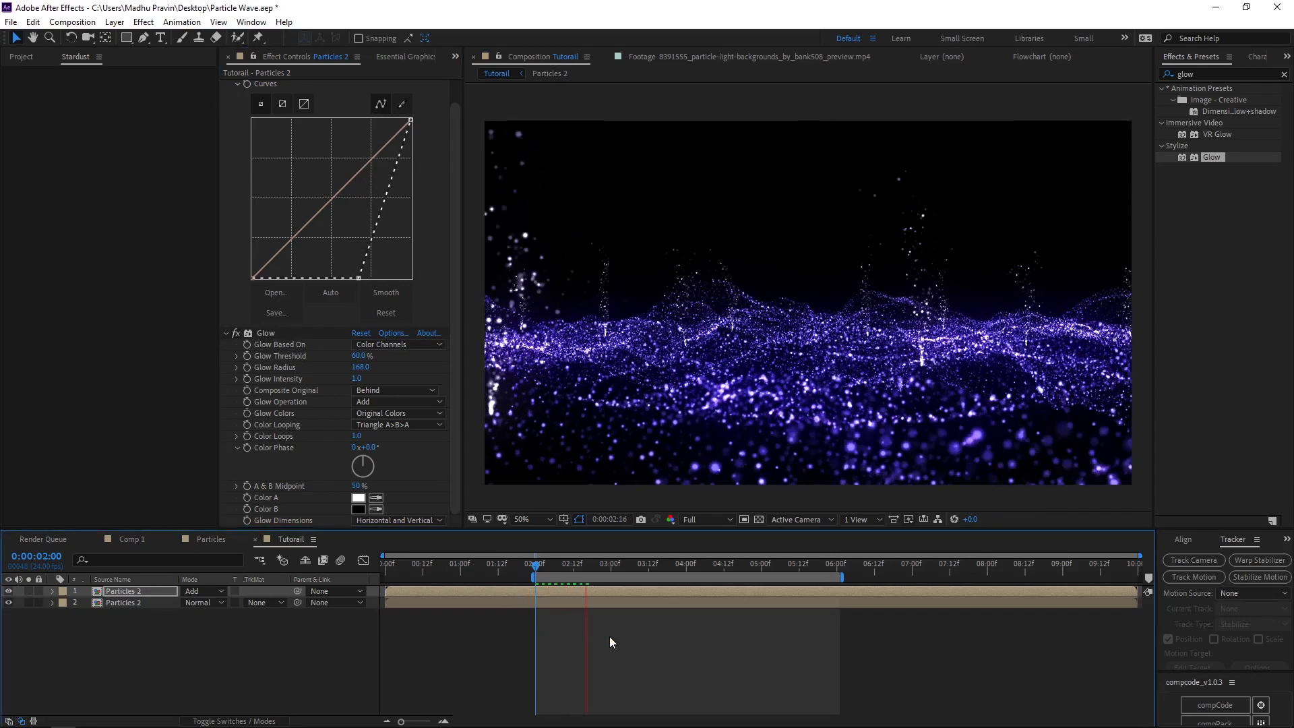
pyautogui.doubleClick(124, 591)
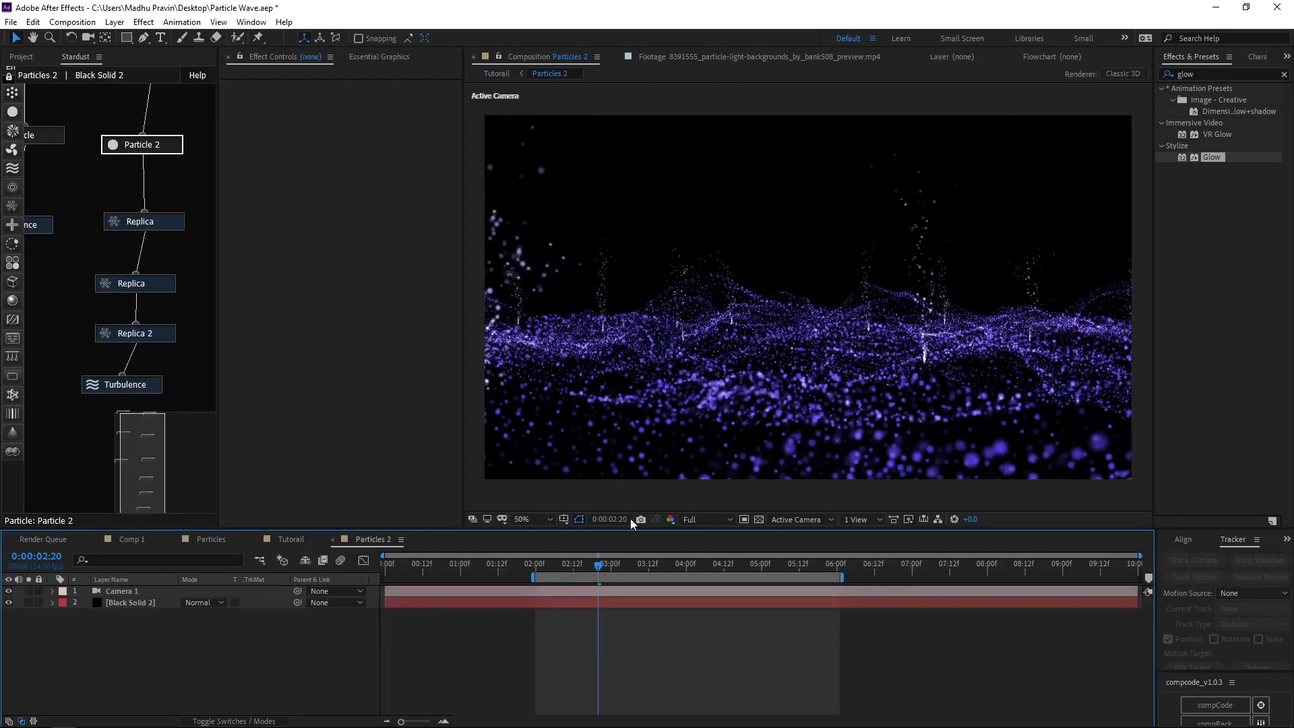
# At around 02:19, raise the Stardust Emitter's Grid X count to 366.
pyautogui.click(570, 566)
pyautogui.moveTo(570, 569); pyautogui.dragTo(596, 569)
pyautogui.click(131, 442)
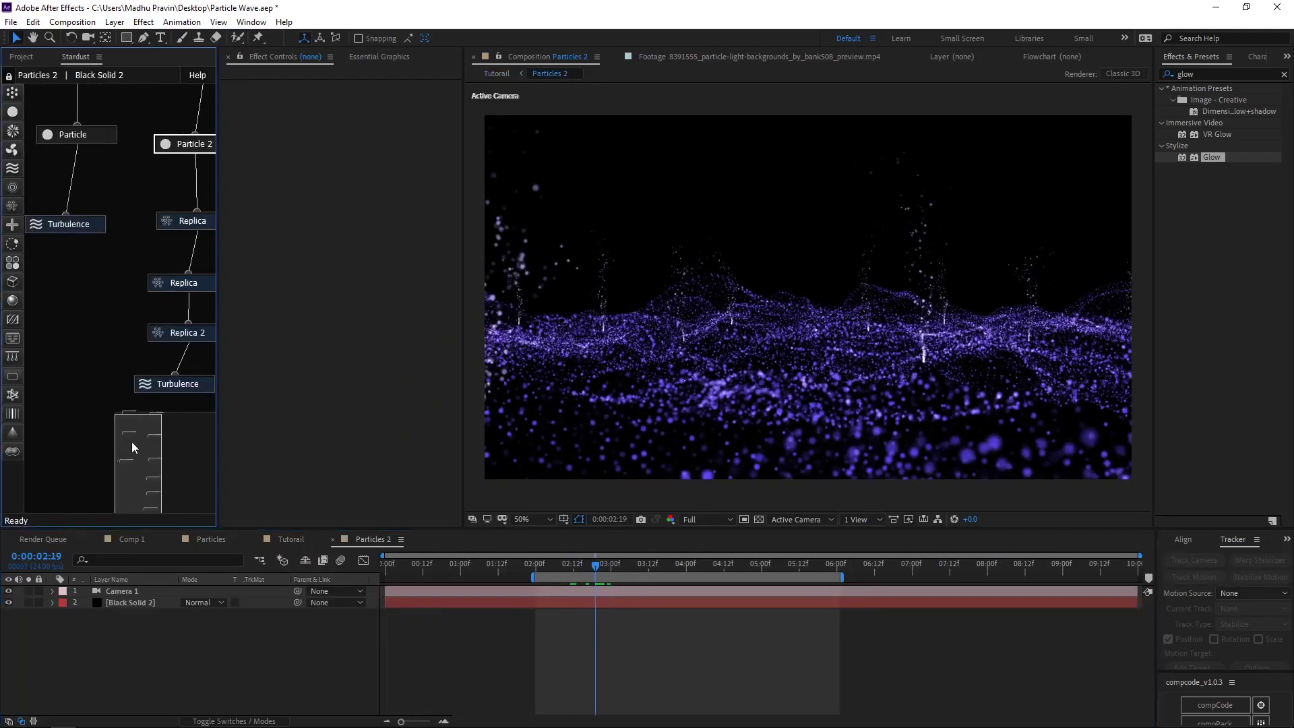
pyautogui.click(95, 165)
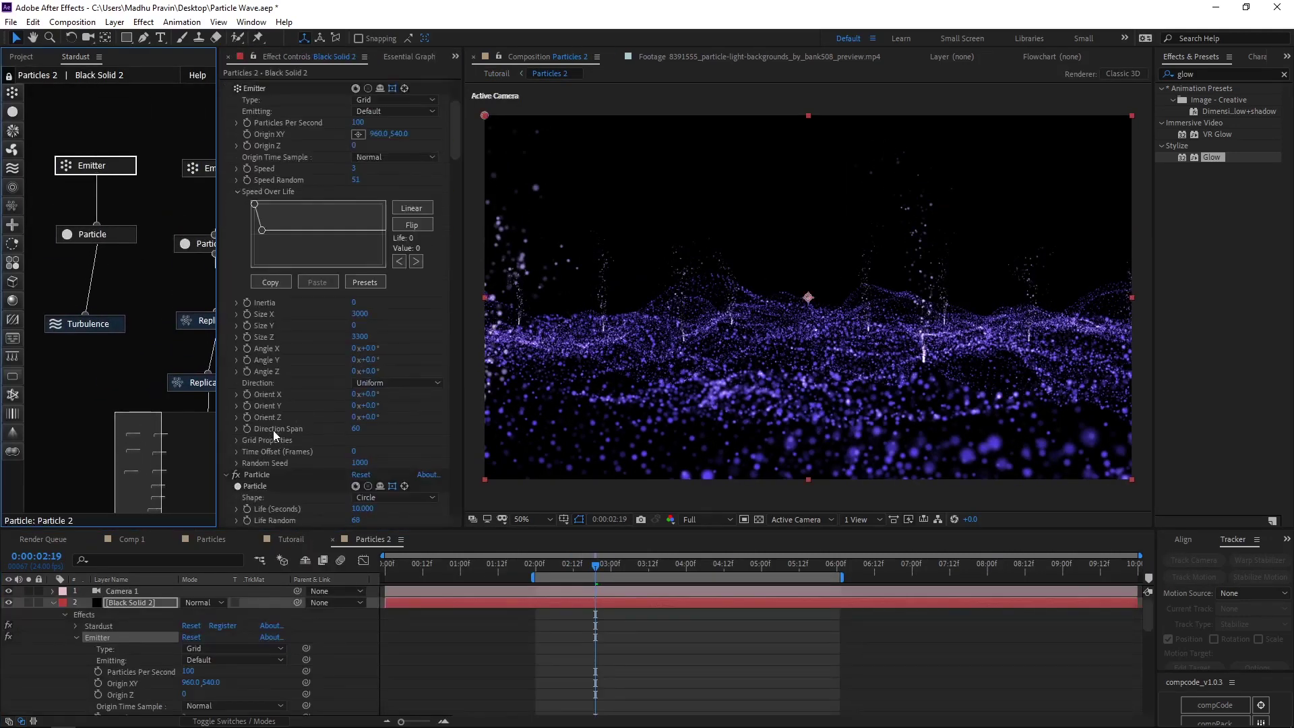
pyautogui.click(238, 440)
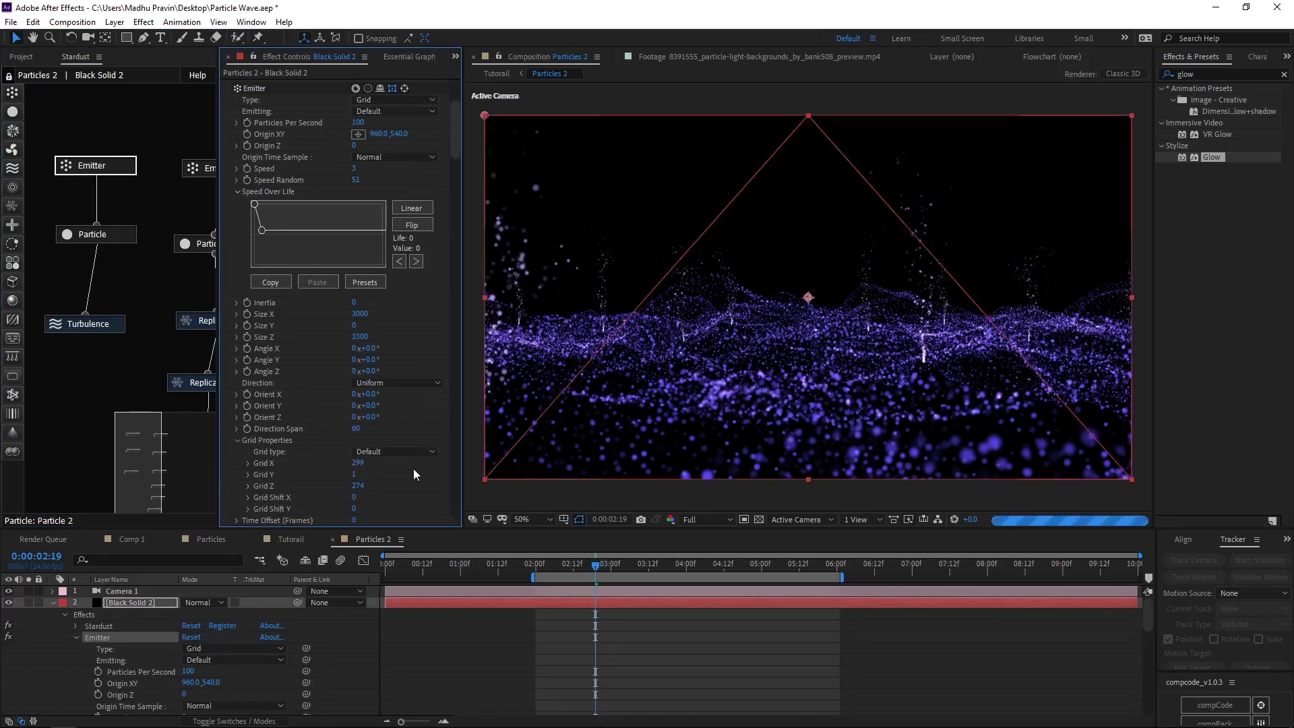
pyautogui.moveTo(357, 464); pyautogui.dragTo(403, 487)
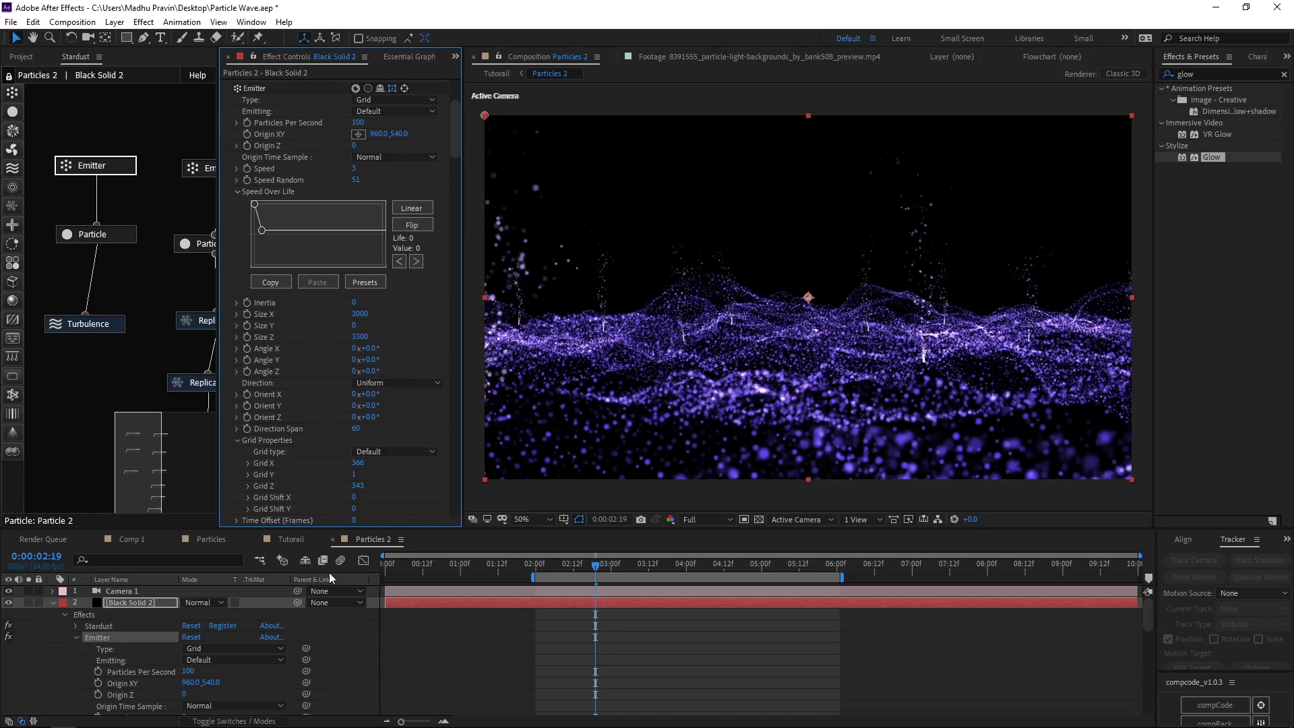
# Increase the Stardust Turbulence Noise Scale to 1517 and Position offset to 408.
pyautogui.click(291, 539)
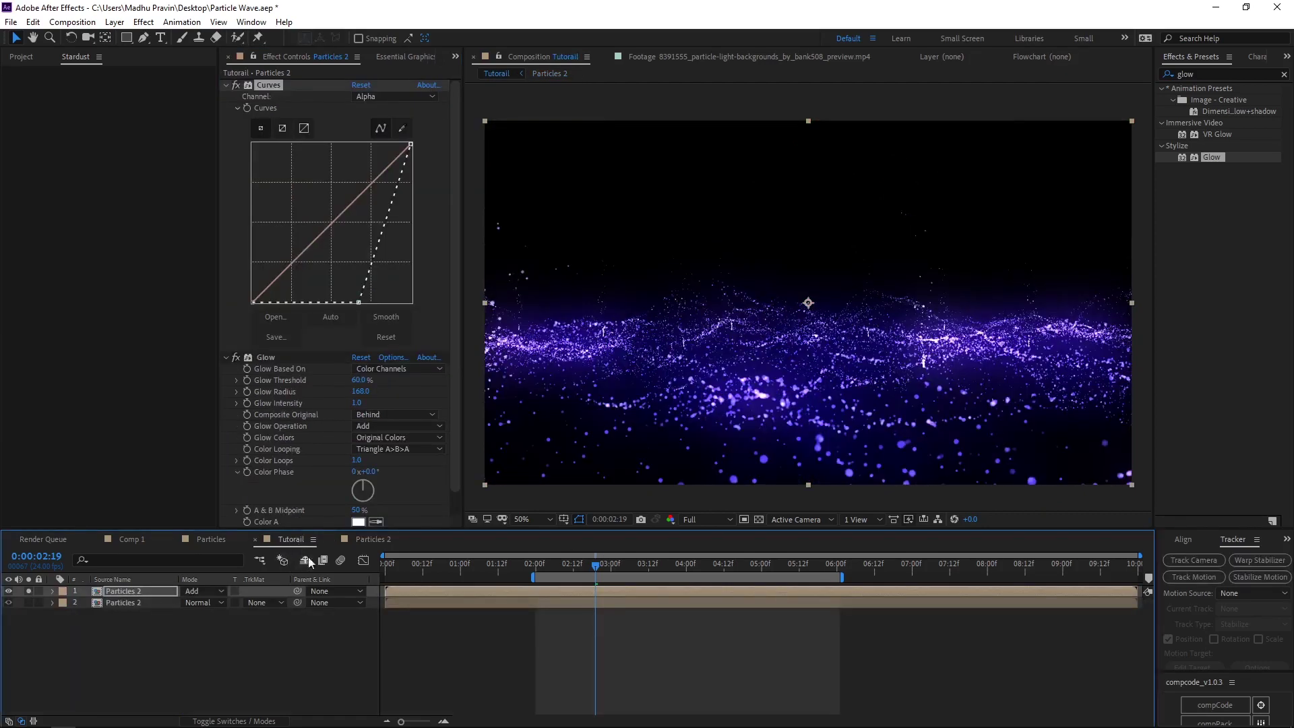
pyautogui.click(367, 539)
pyautogui.click(88, 323)
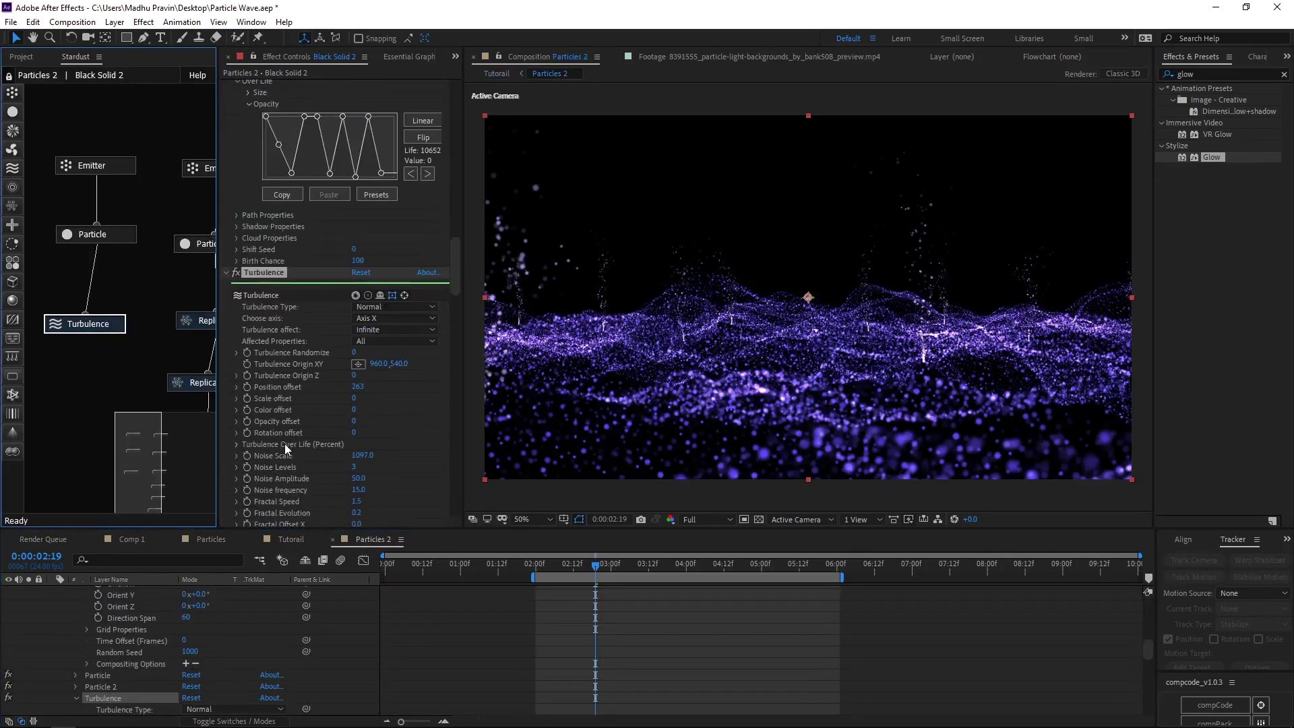
pyautogui.scroll(-1, 284, 443)
pyautogui.moveTo(361, 405); pyautogui.dragTo(389, 405)
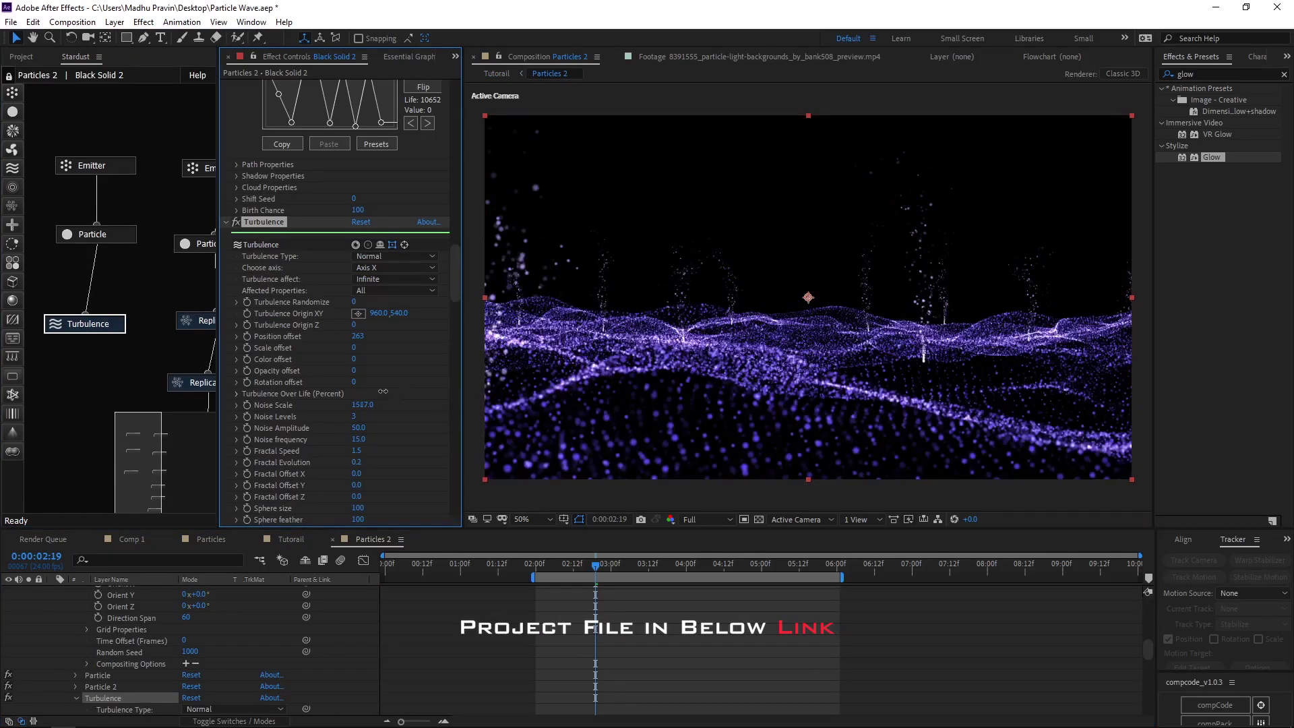
pyautogui.moveTo(357, 336); pyautogui.dragTo(388, 335)
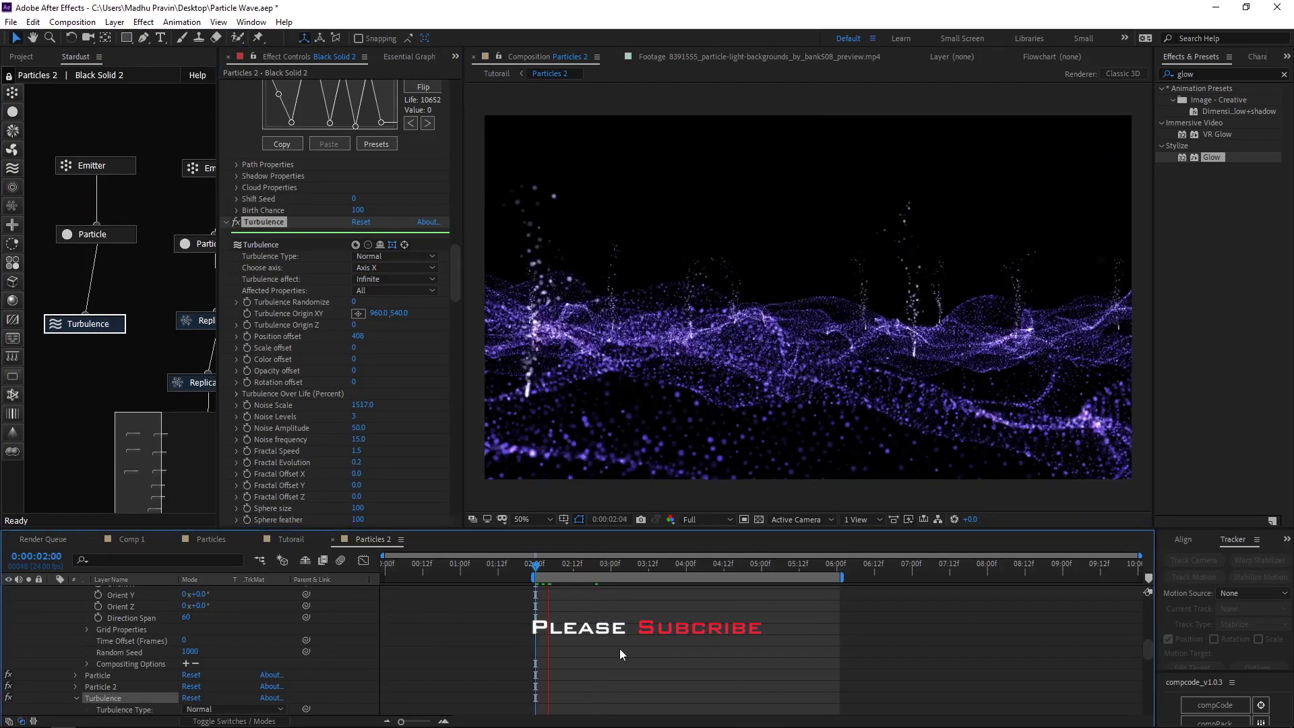
# Return to the Tutorail comp and deselect the layer for a clean preview.
pyautogui.click(292, 541)
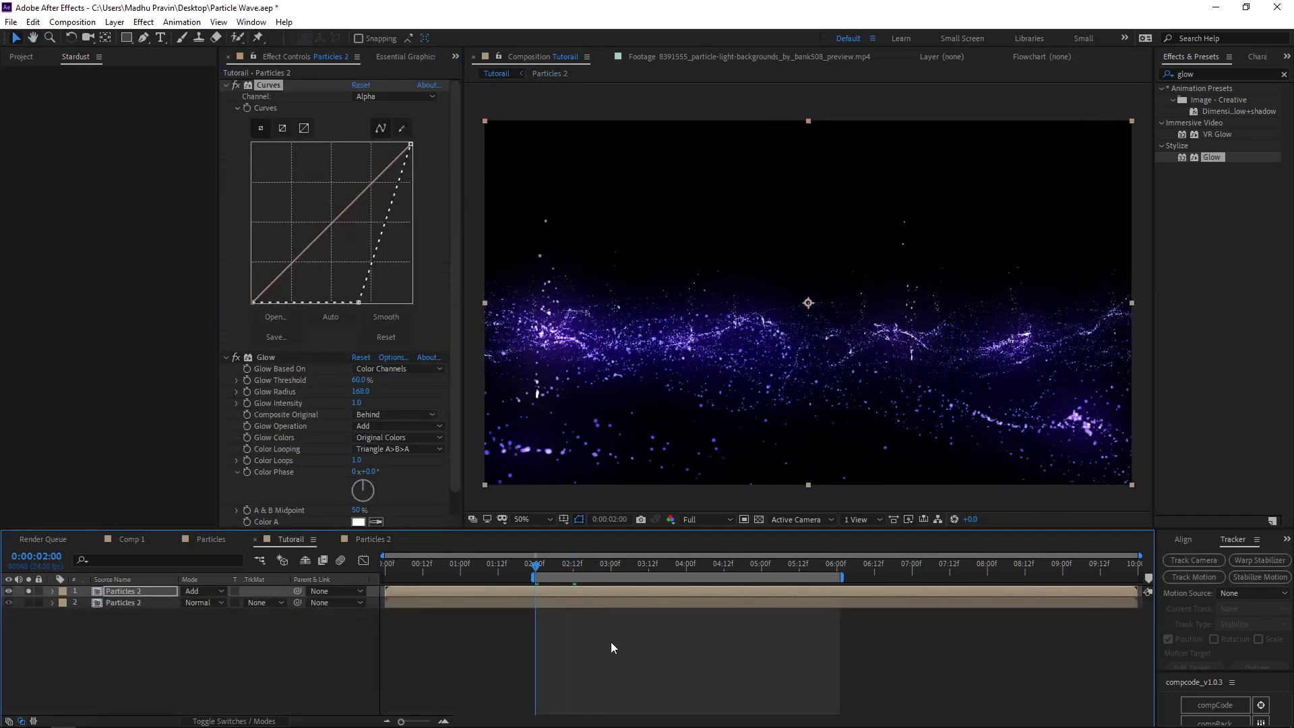
pyautogui.doubleClick(516, 596)
pyautogui.click(291, 539)
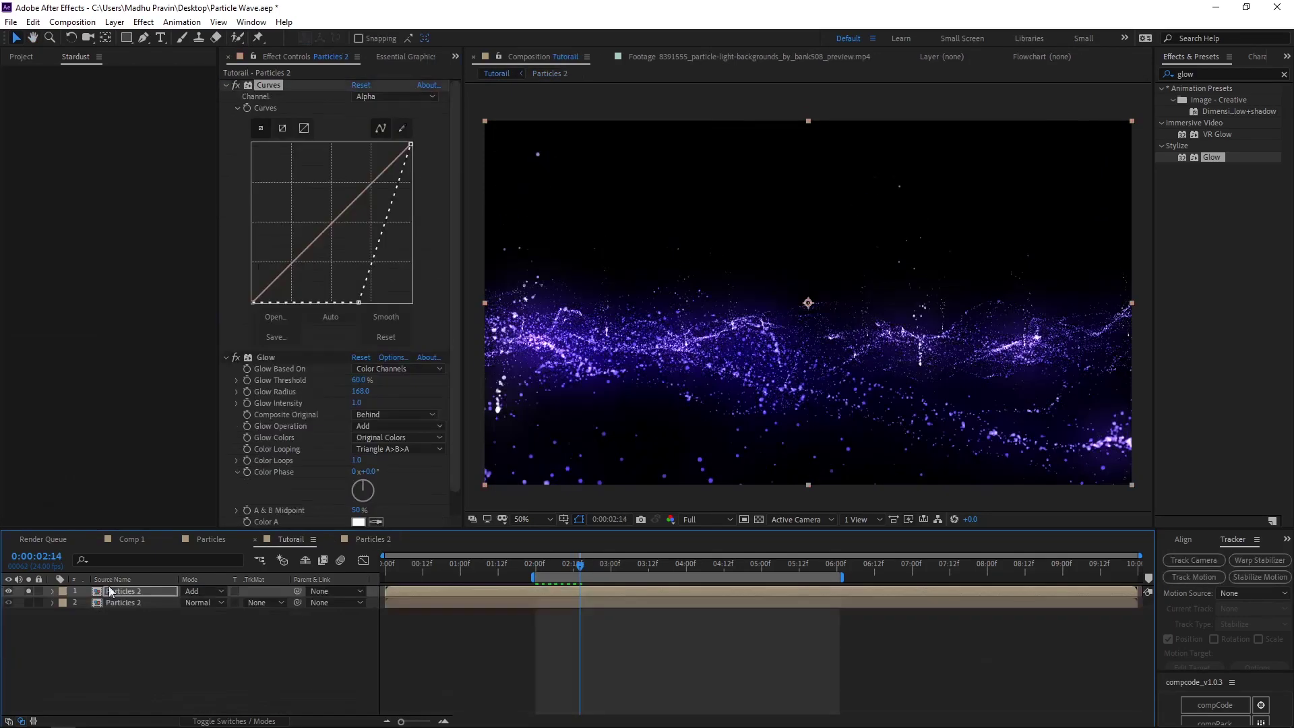
pyautogui.click(637, 635)
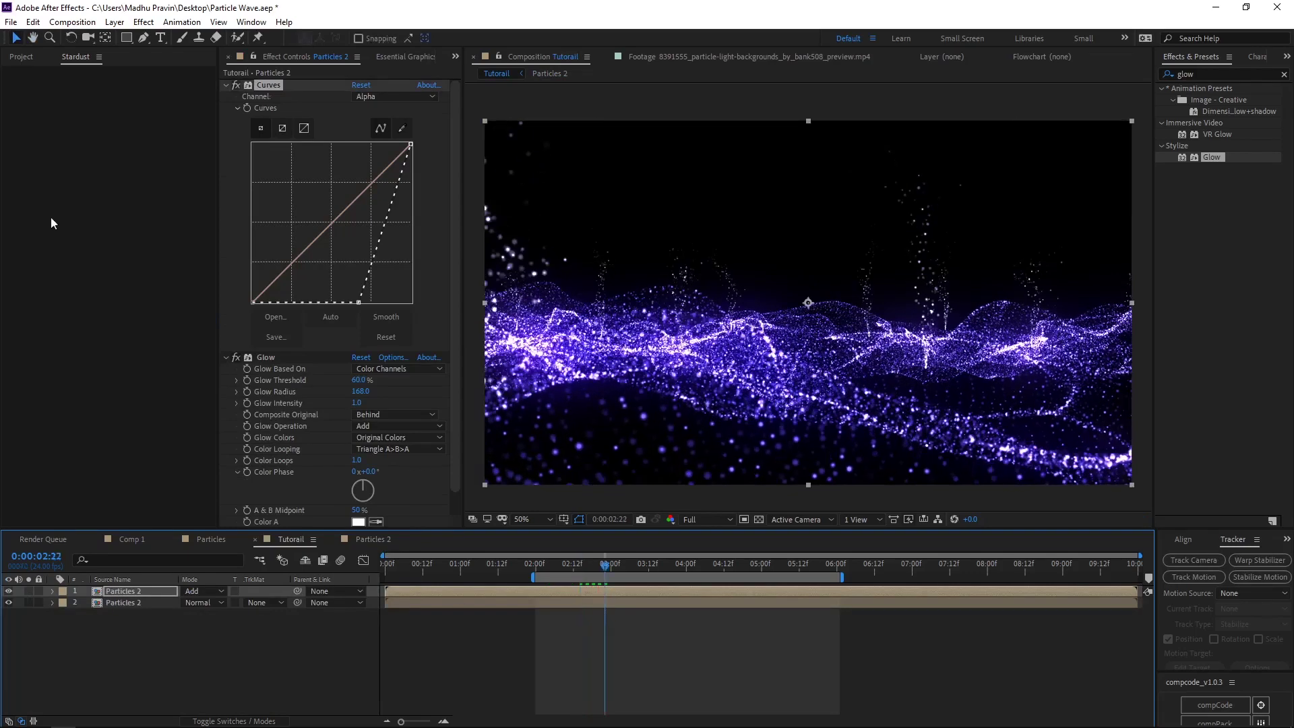
# Add Black Solid 2 as the bottom Tutorail layer with a radial Gradient Ramp.
pyautogui.click(20, 57)
pyautogui.moveTo(60, 203); pyautogui.dragTo(102, 613)
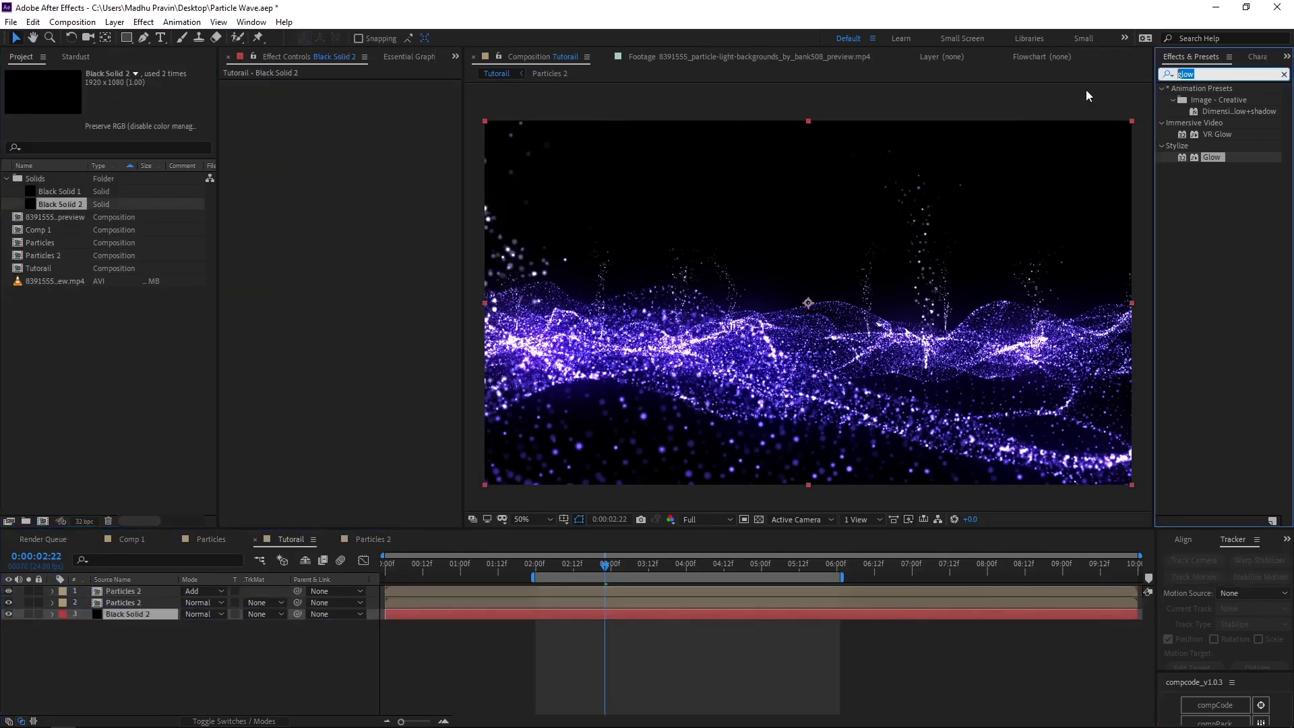
pyautogui.write('ramp')
pyautogui.moveTo(99, 613); pyautogui.dragTo(100, 614)
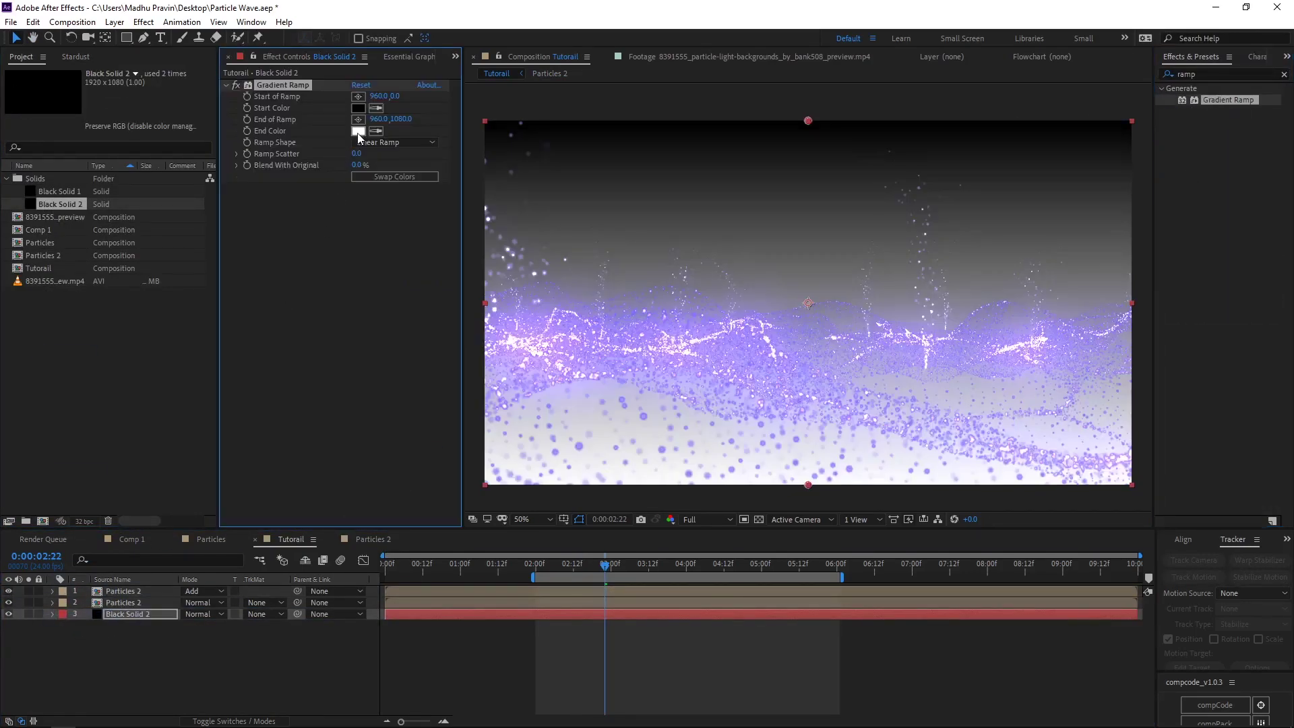
pyautogui.click(394, 142)
pyautogui.click(391, 154)
# Make the ramp's Start Color purple and move its End of Ramp point below the frame.
pyautogui.click(357, 108)
pyautogui.click(482, 423)
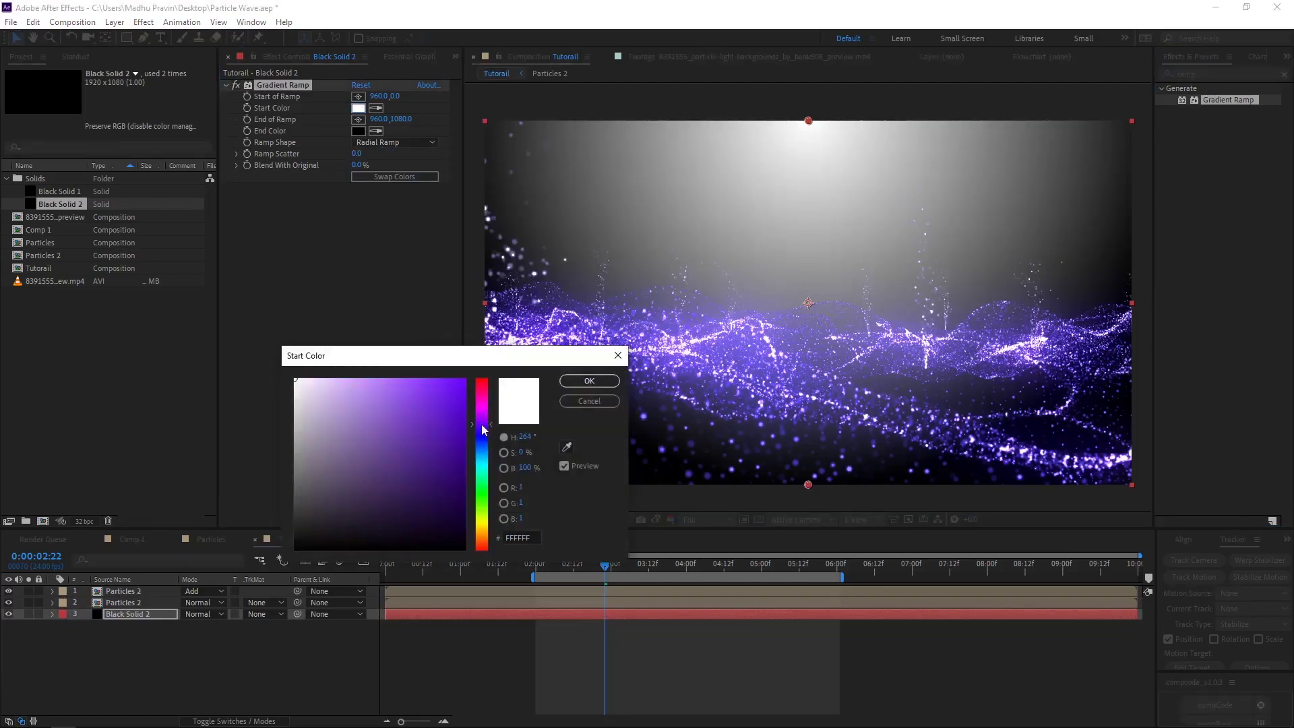
pyautogui.click(428, 383)
pyautogui.moveTo(428, 382); pyautogui.dragTo(417, 383)
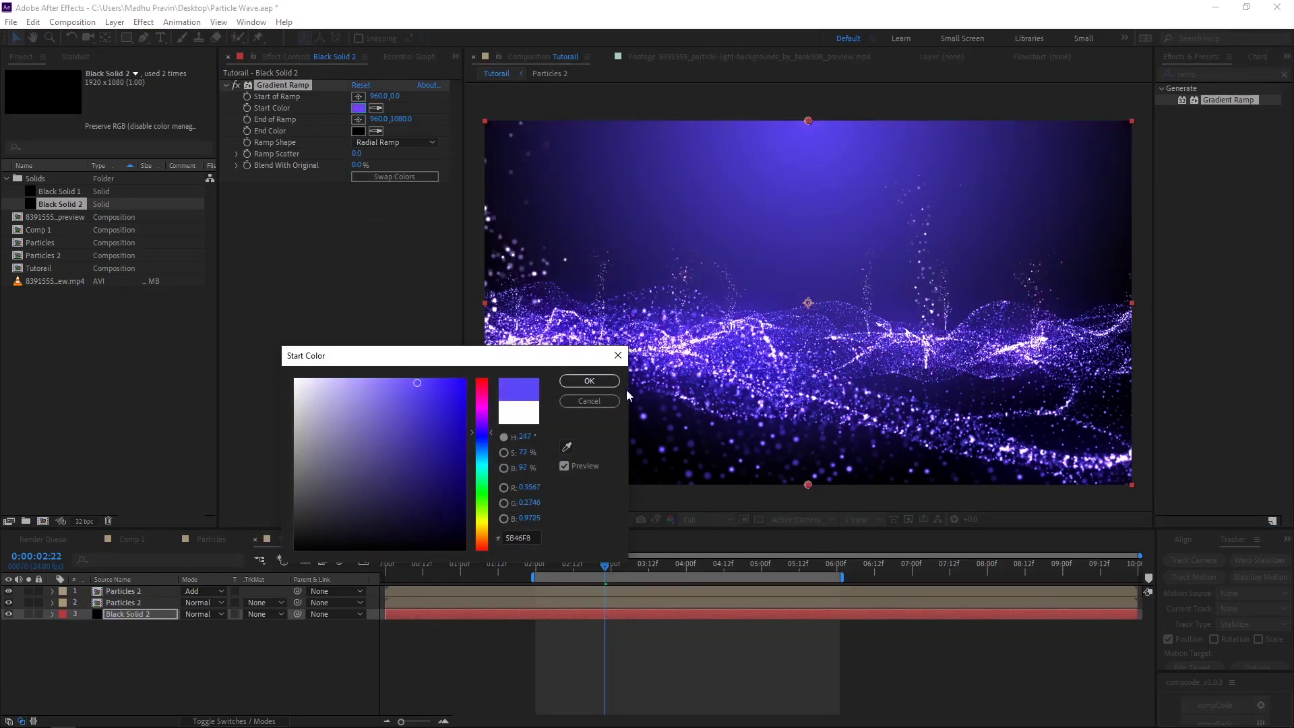
pyautogui.click(610, 381)
pyautogui.press(',')
pyautogui.press(',')
pyautogui.moveTo(808, 391); pyautogui.dragTo(804, 447)
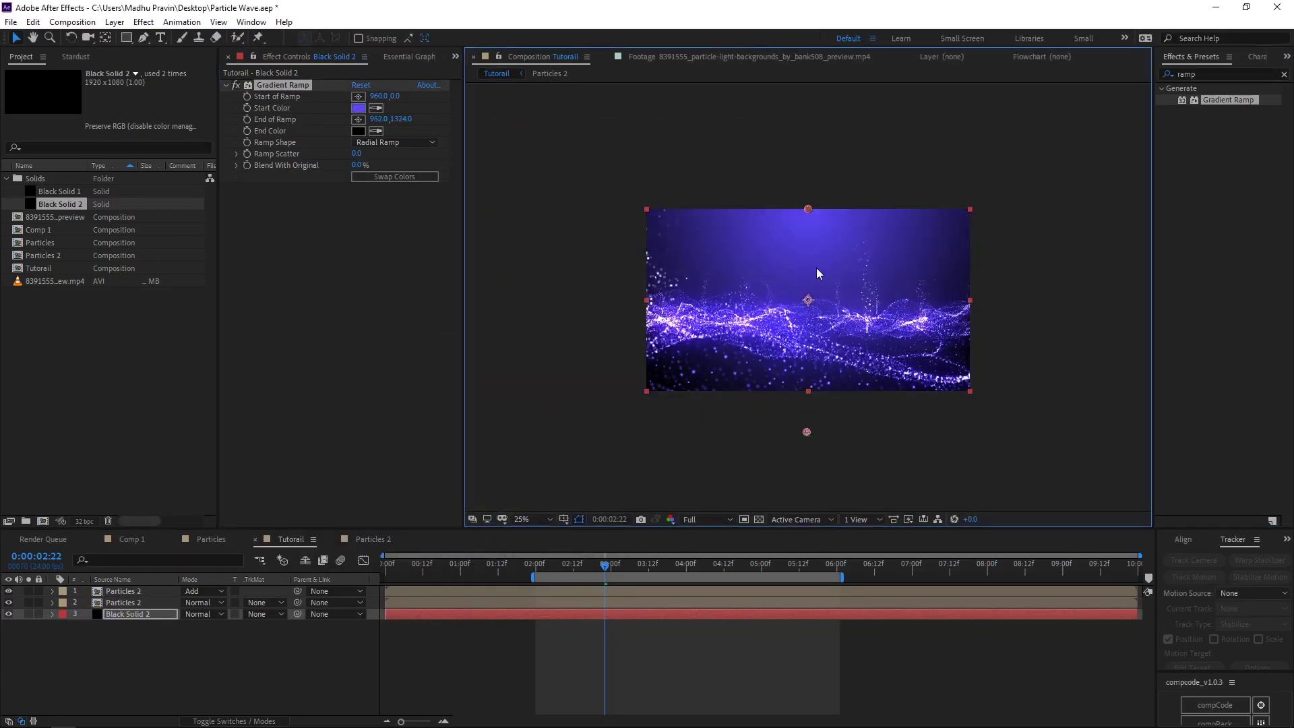
# Re-pick the purple start colour, then open Particles 2 at the 2:00 keyframe.
pyautogui.click(358, 108)
pyautogui.click(448, 378)
pyautogui.click(592, 379)
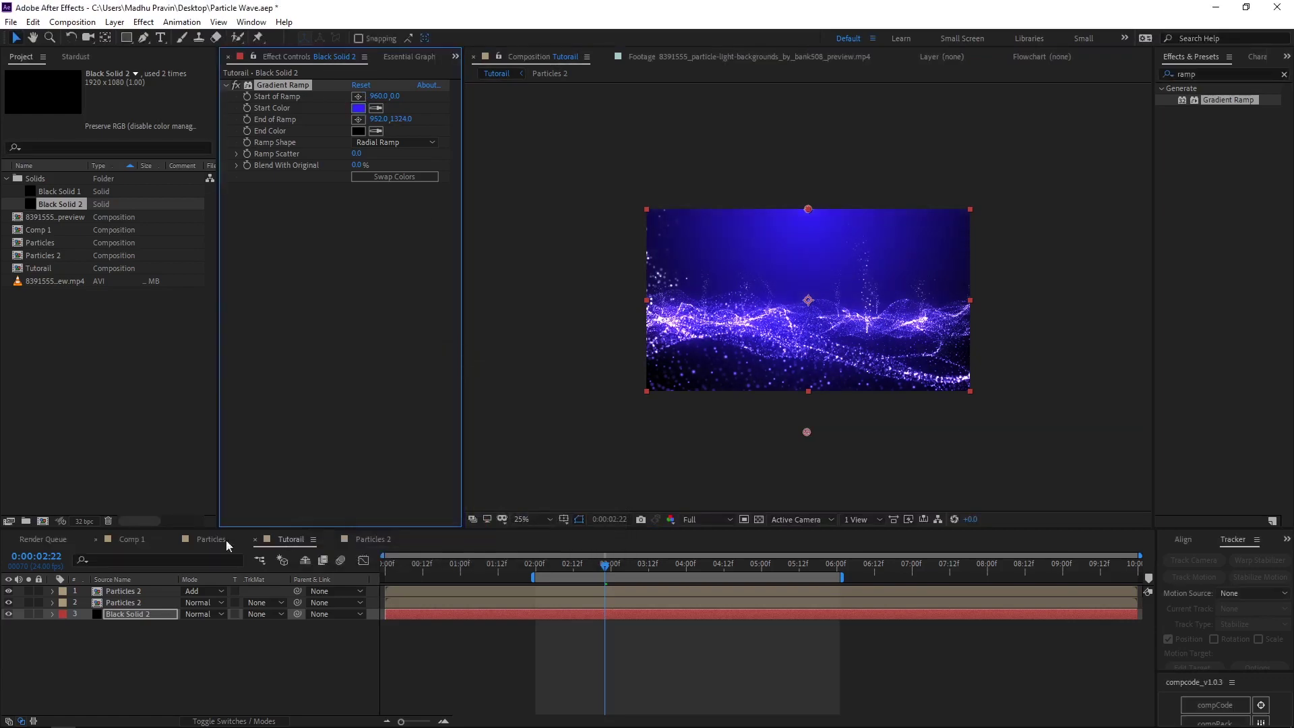
pyautogui.click(373, 539)
pyautogui.moveTo(593, 566); pyautogui.dragTo(536, 566)
# Shift Camera 1's starting position at 2:00 and check it in the Tutorail comp.
pyautogui.scroll(5, 58, 608)
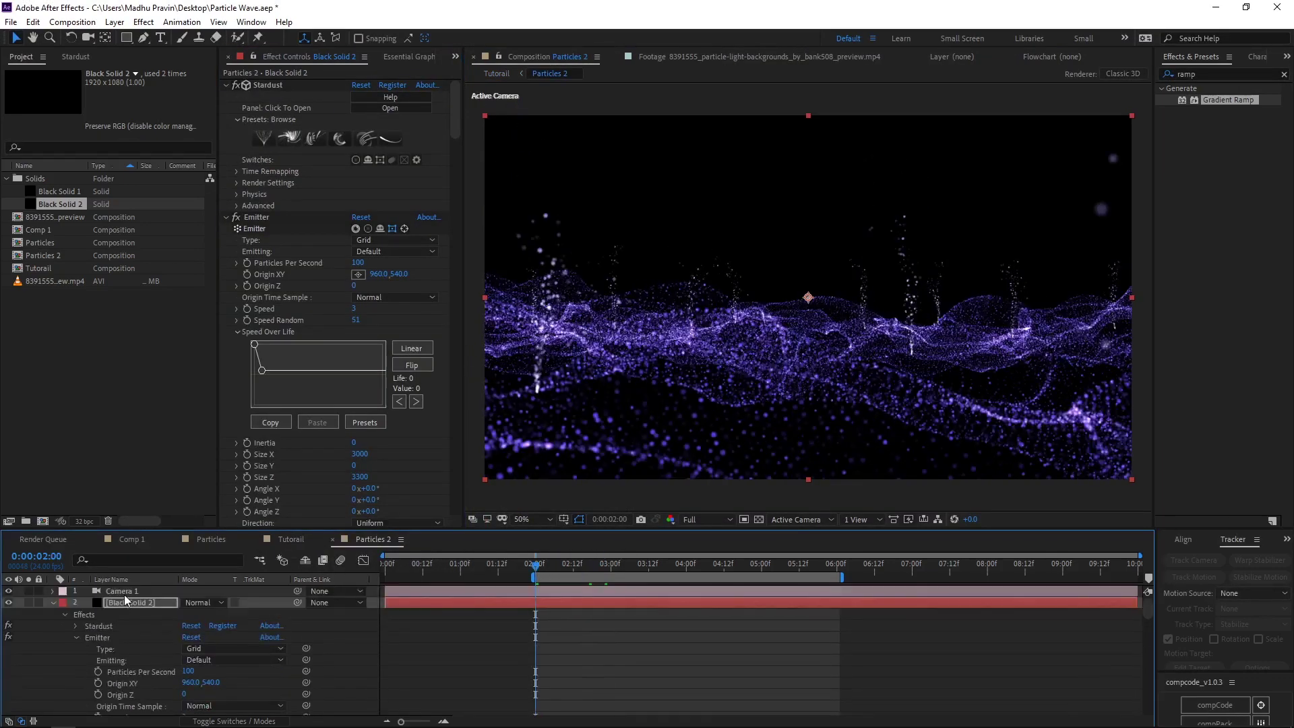
pyautogui.click(124, 591)
pyautogui.press('u')
pyautogui.moveTo(730, 325)
pyautogui.mouseDown()
pyautogui.moveTo(780, 296)
pyautogui.moveTo(781, 308)
pyautogui.mouseUp()
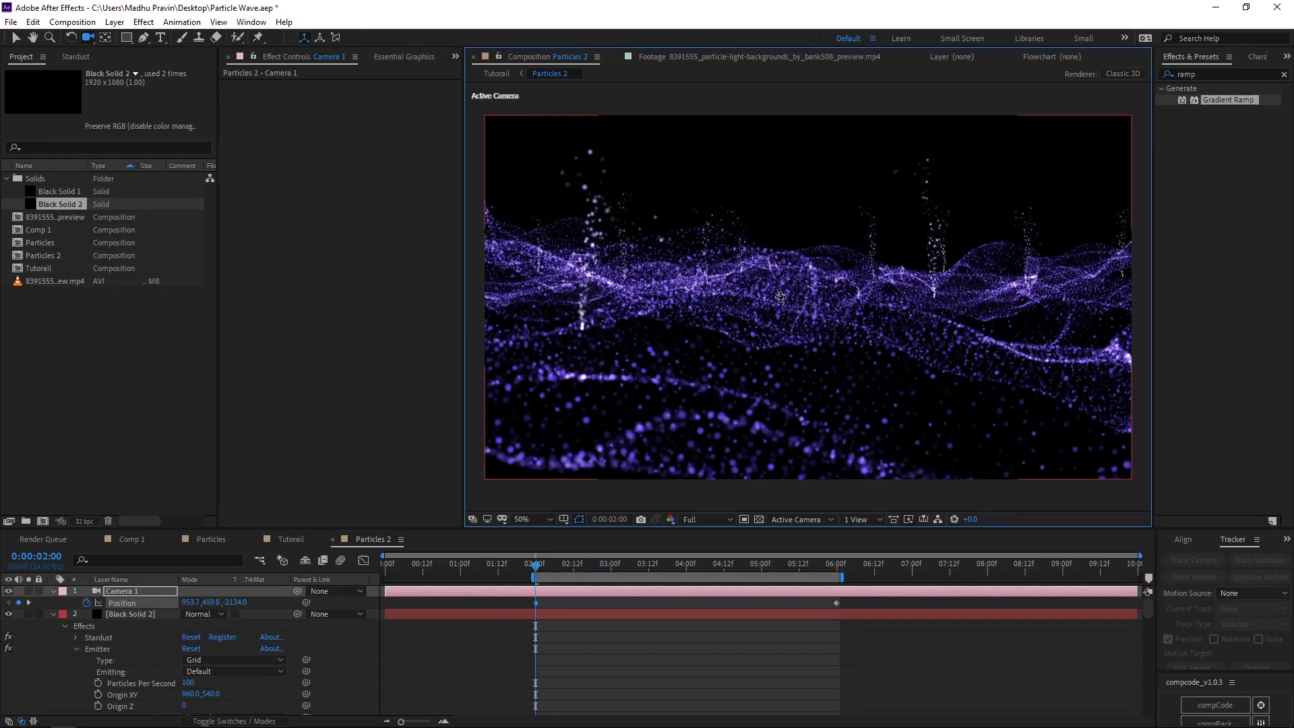
pyautogui.click(289, 544)
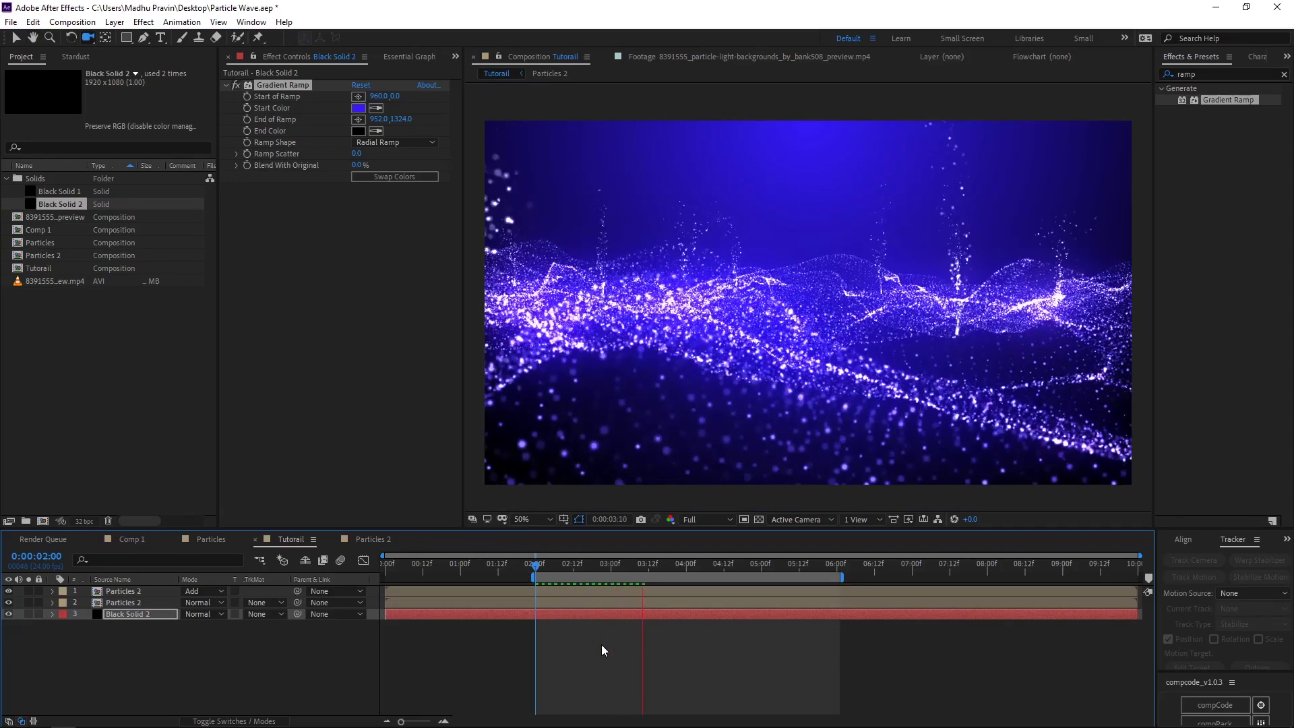
# Redraw the Stardust Particle opacity-over-life curve as a sharp-dipping square wave, then preview Tutorail.
pyautogui.click(372, 539)
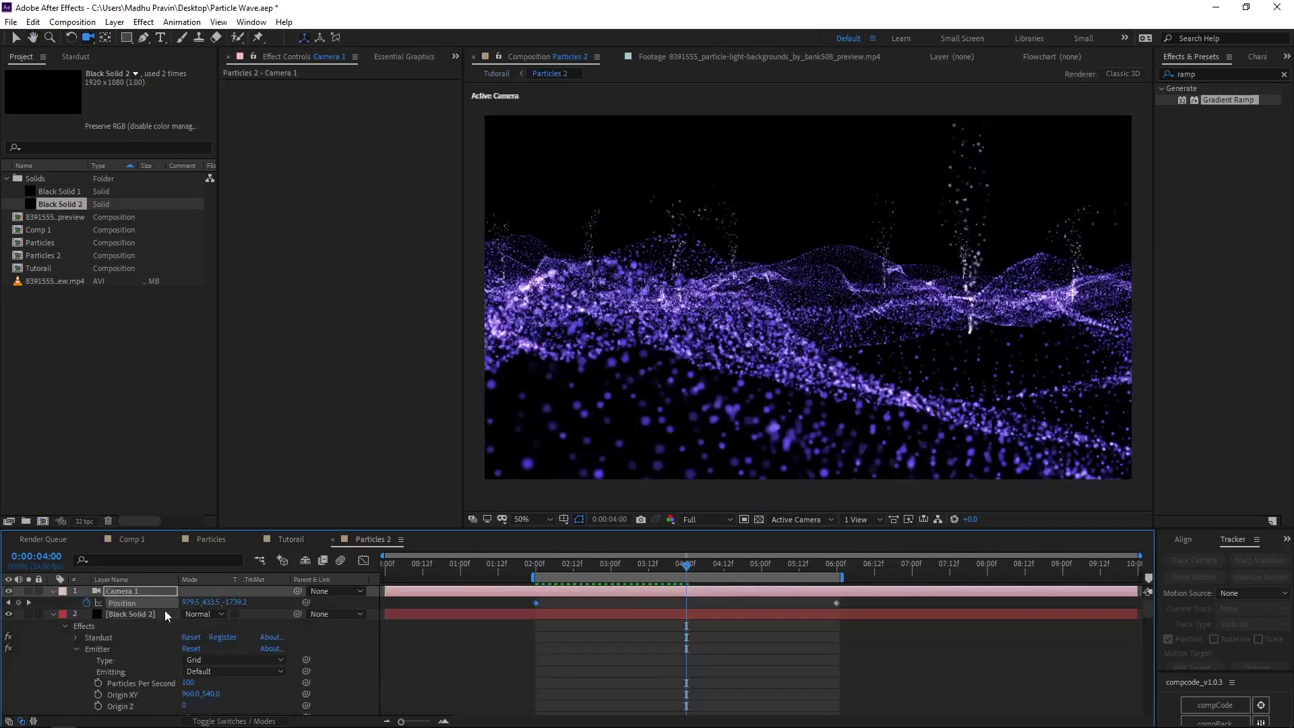
pyautogui.click(134, 614)
pyautogui.click(75, 57)
pyautogui.click(107, 235)
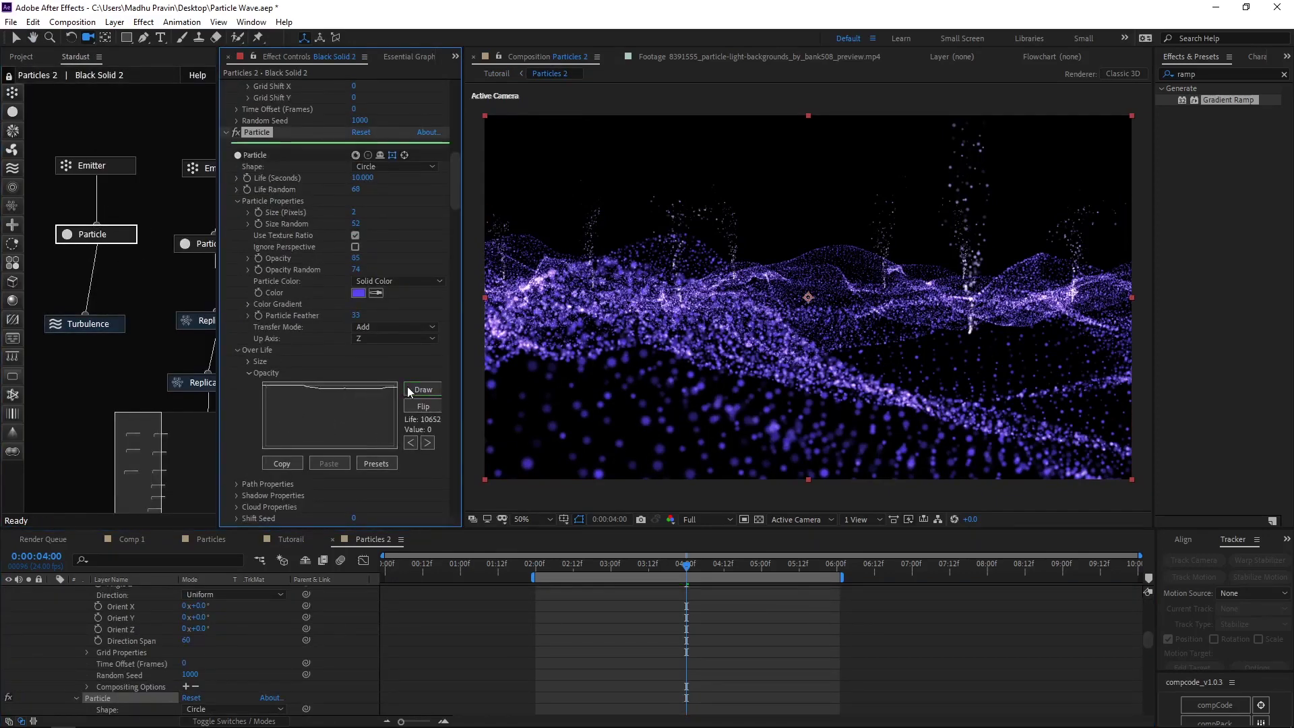
pyautogui.moveTo(277, 443); pyautogui.dragTo(342, 443)
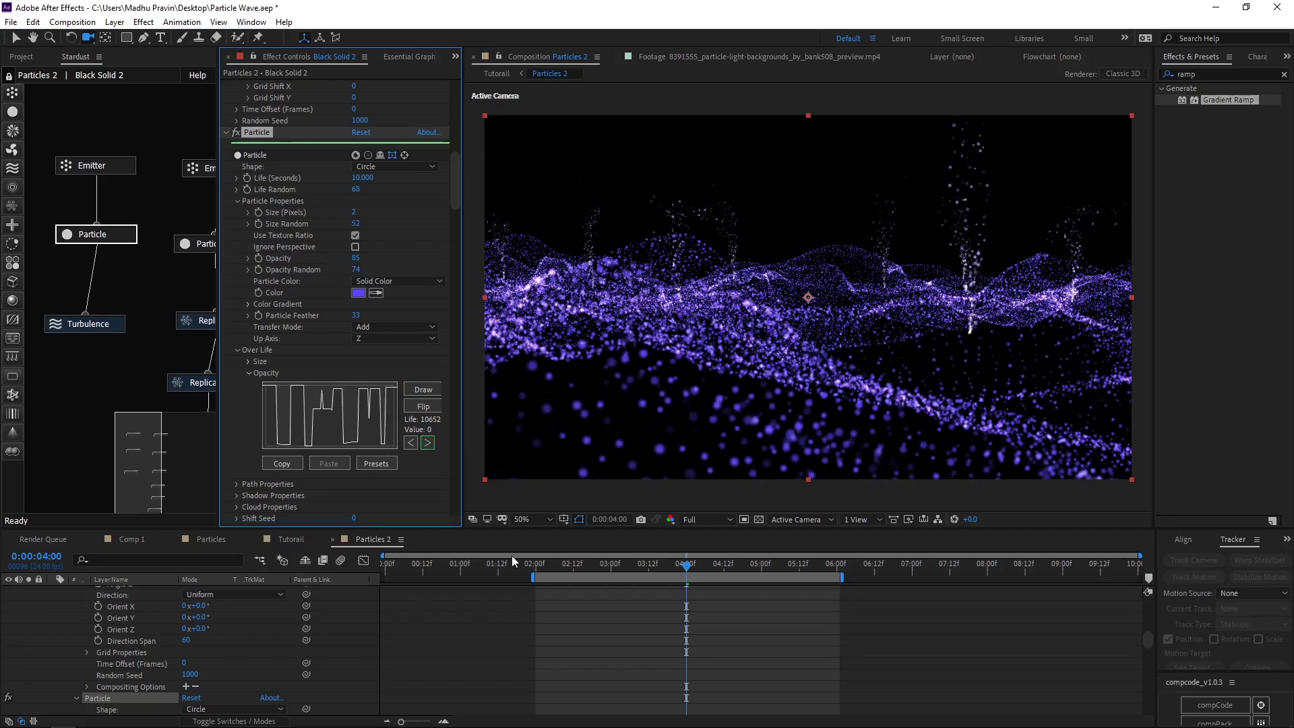
pyautogui.hotkey('shift', 'Escape')
pyautogui.press('space')
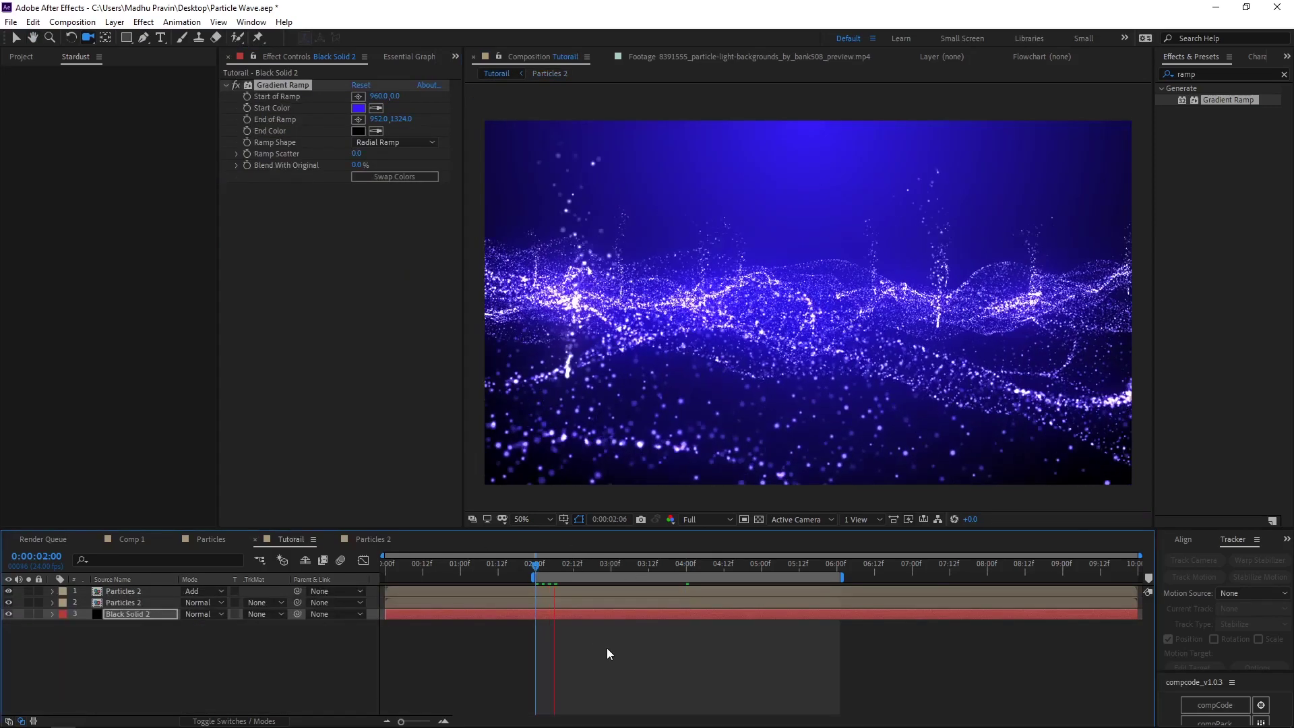